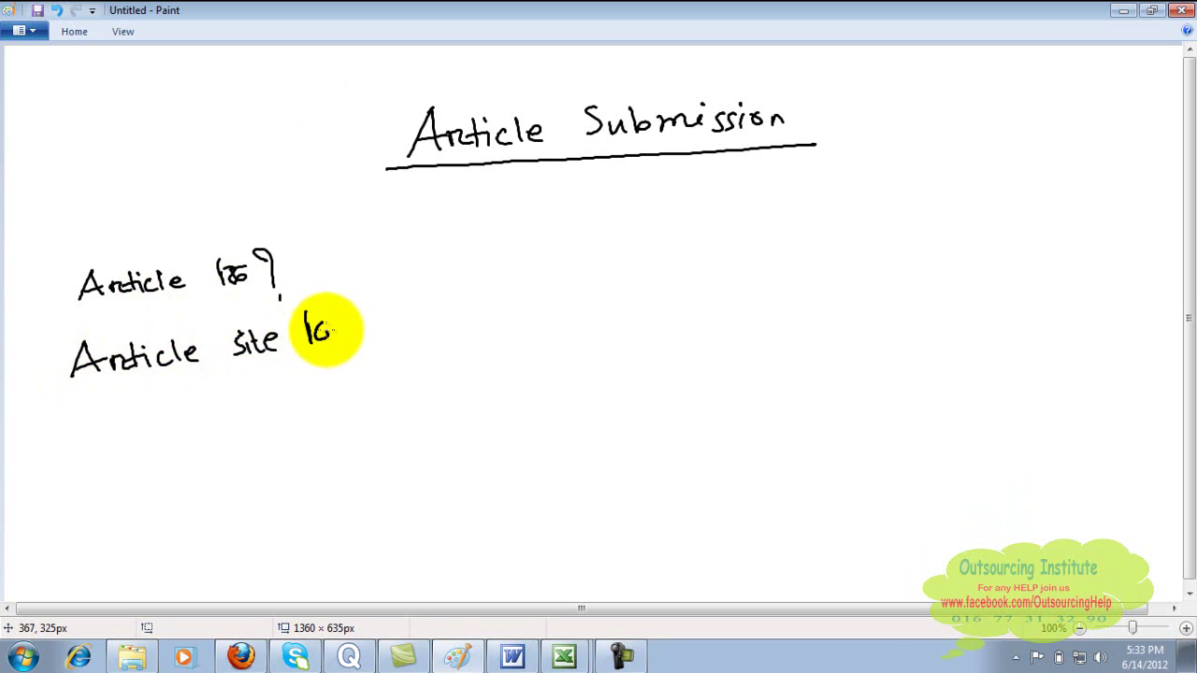
# Step: Finish the second handwritten question mark in Paint, then bring Firefox to the front
pyautogui.moveTo(377, 361); pyautogui.dragTo(381, 366)
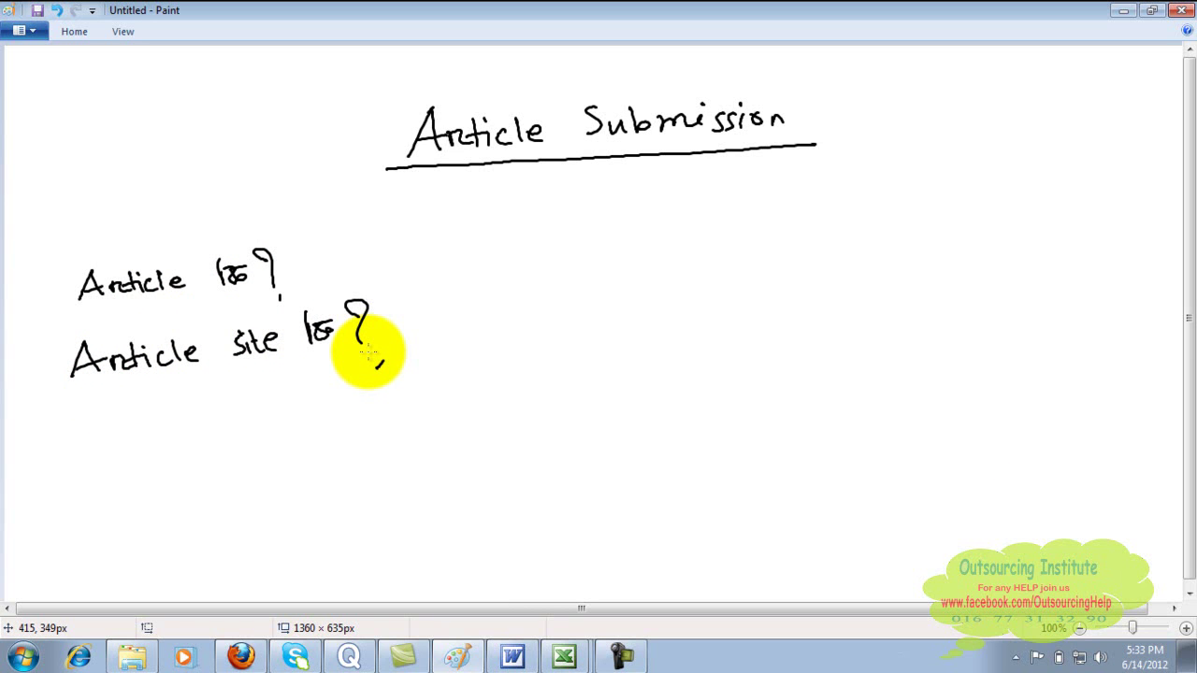
pyautogui.click(241, 657)
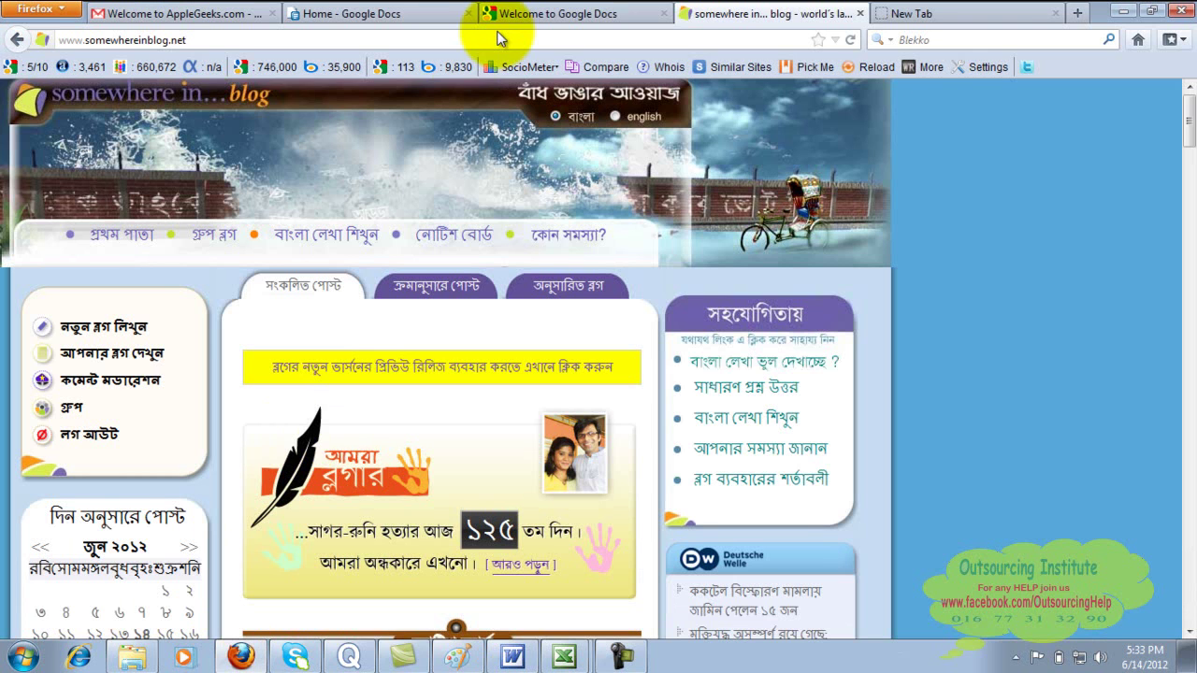
pyautogui.click(1008, 13)
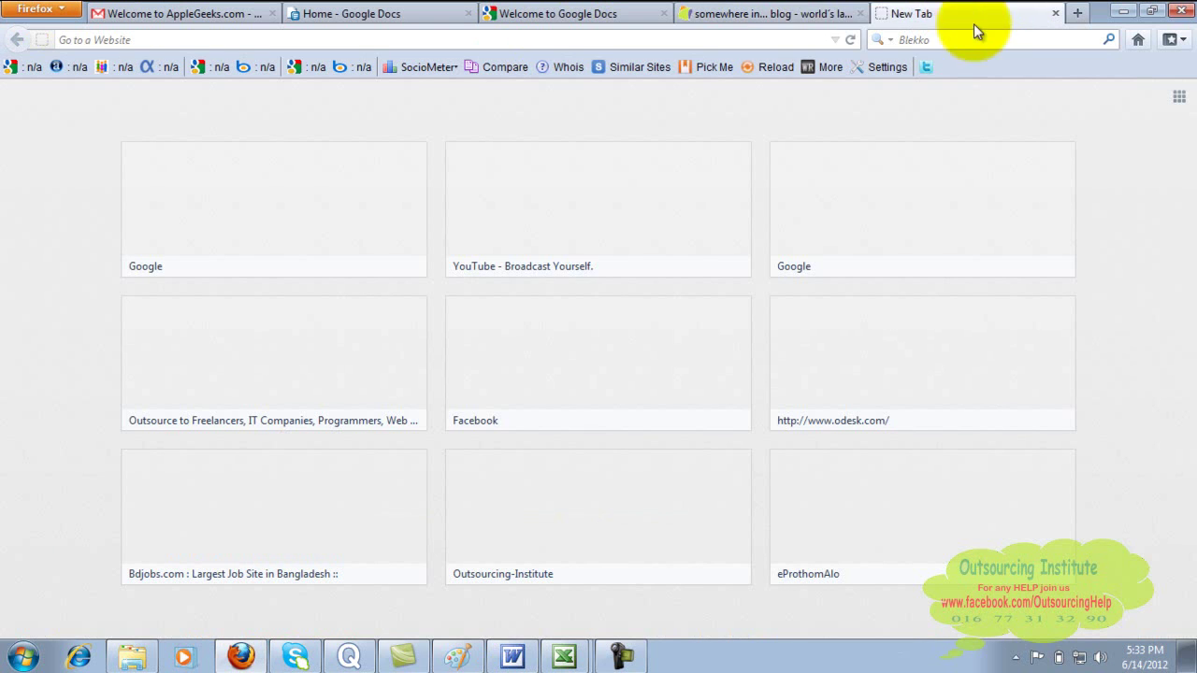
pyautogui.click(788, 40)
pyautogui.write('w')
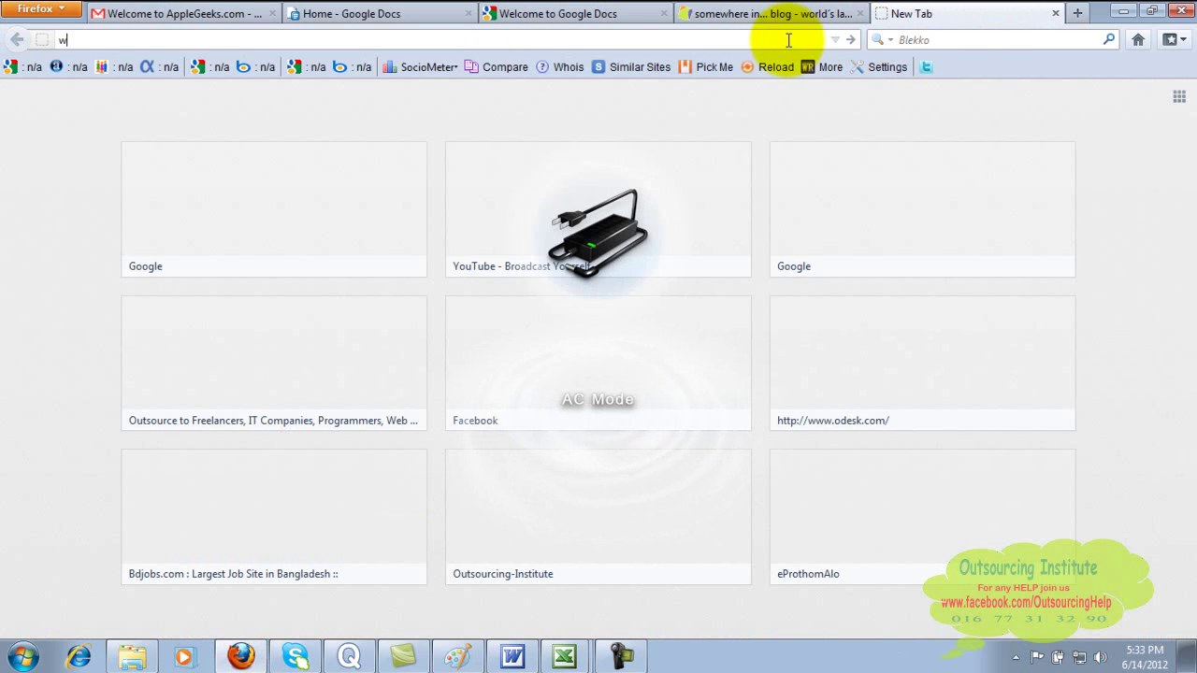
pyautogui.write('ww.ar')
pyautogui.press('BackSpace')
pyautogui.press('BackSpace')
pyautogui.write('ezi')
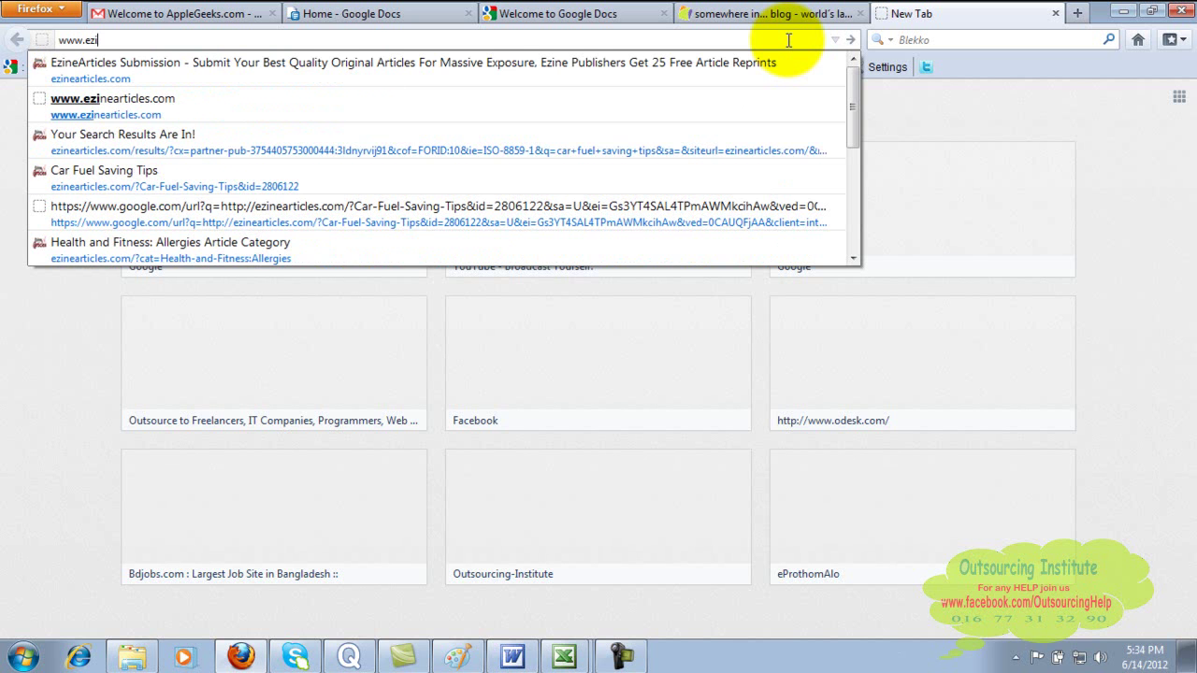
pyautogui.click(720, 61)
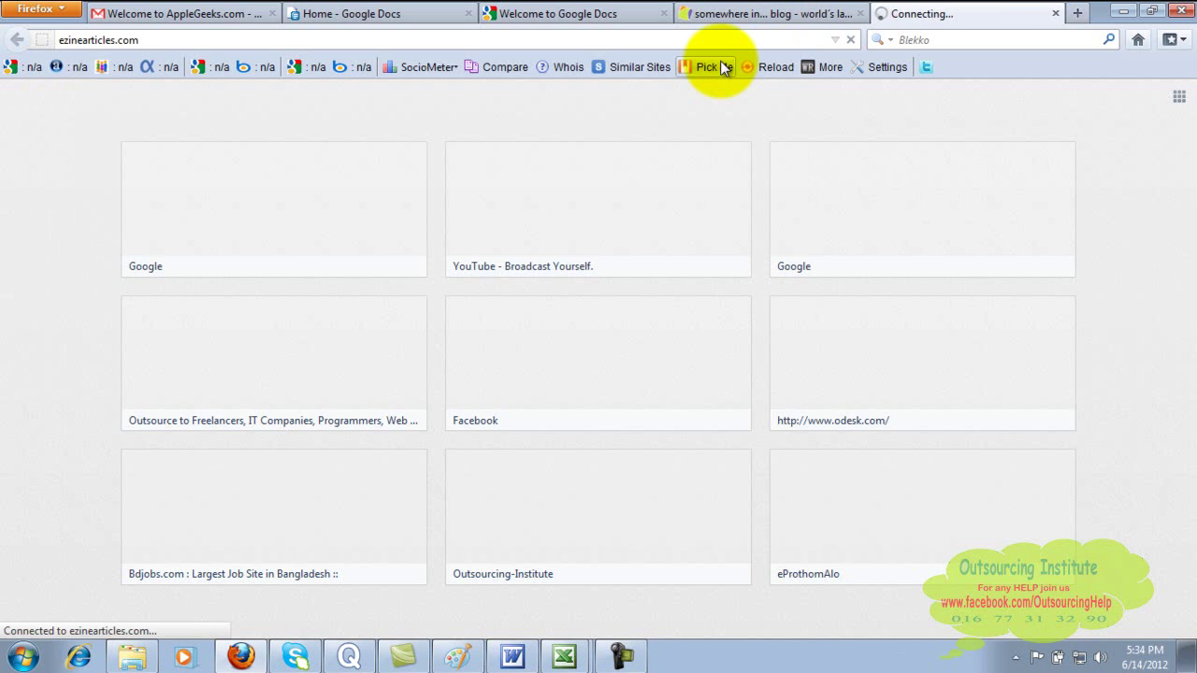
pyautogui.click(1077, 13)
pyautogui.write('www.a')
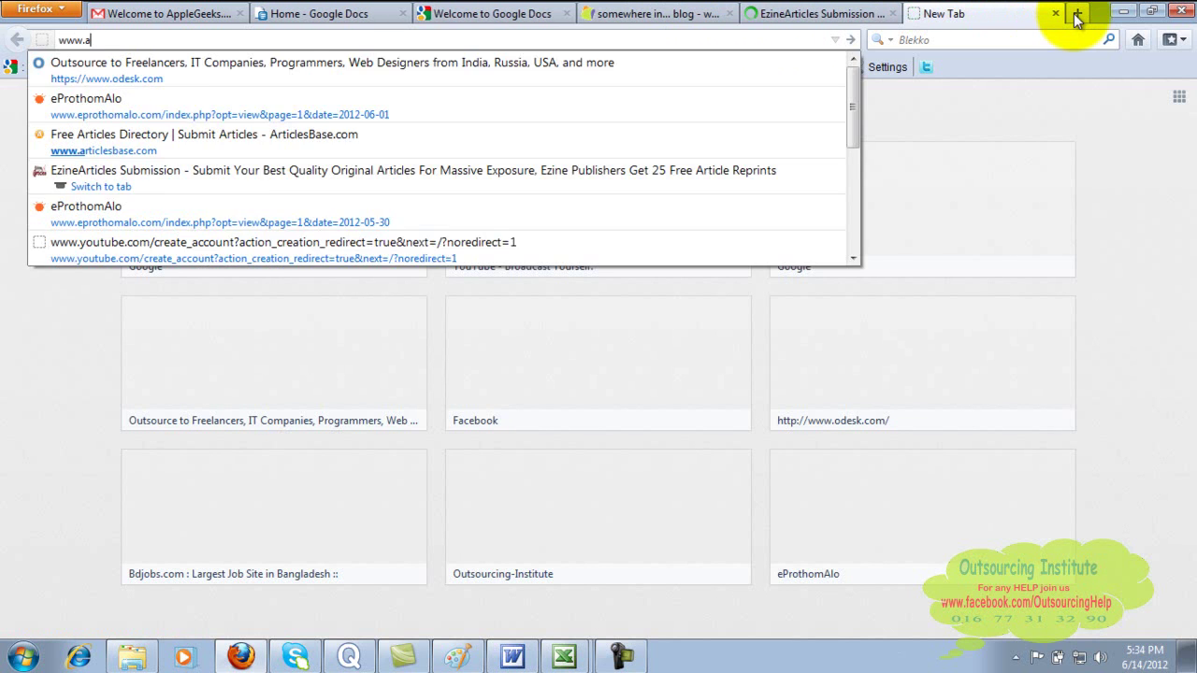
pyautogui.write('rticl')
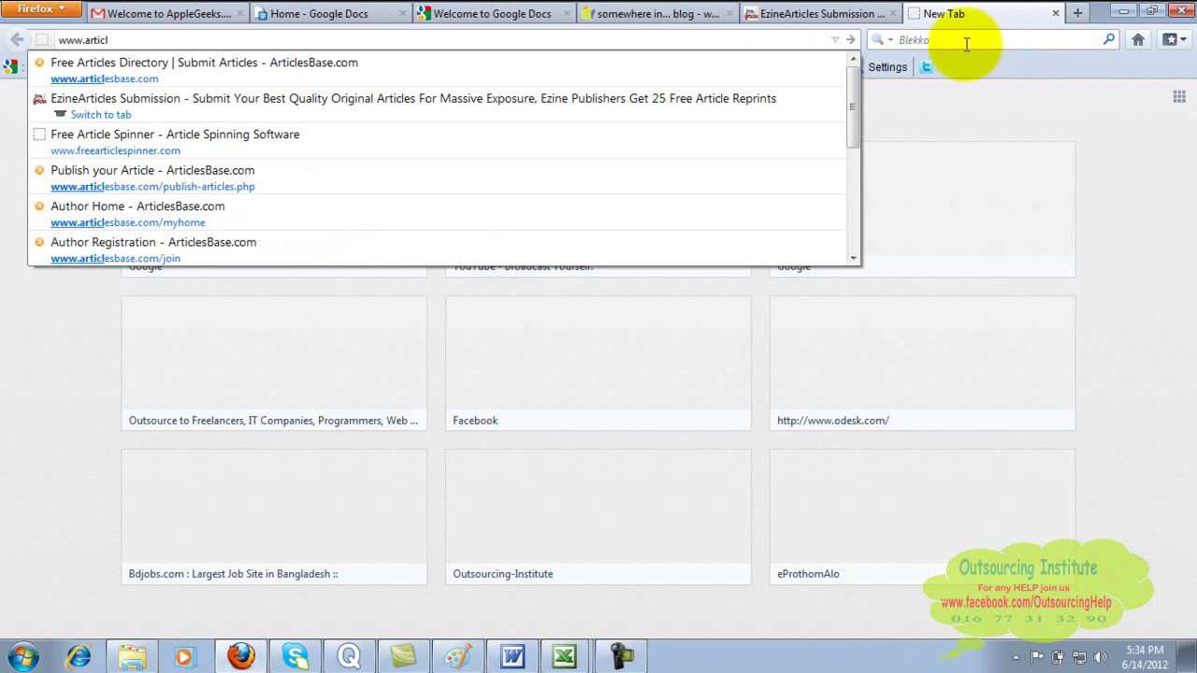
pyautogui.click(808, 80)
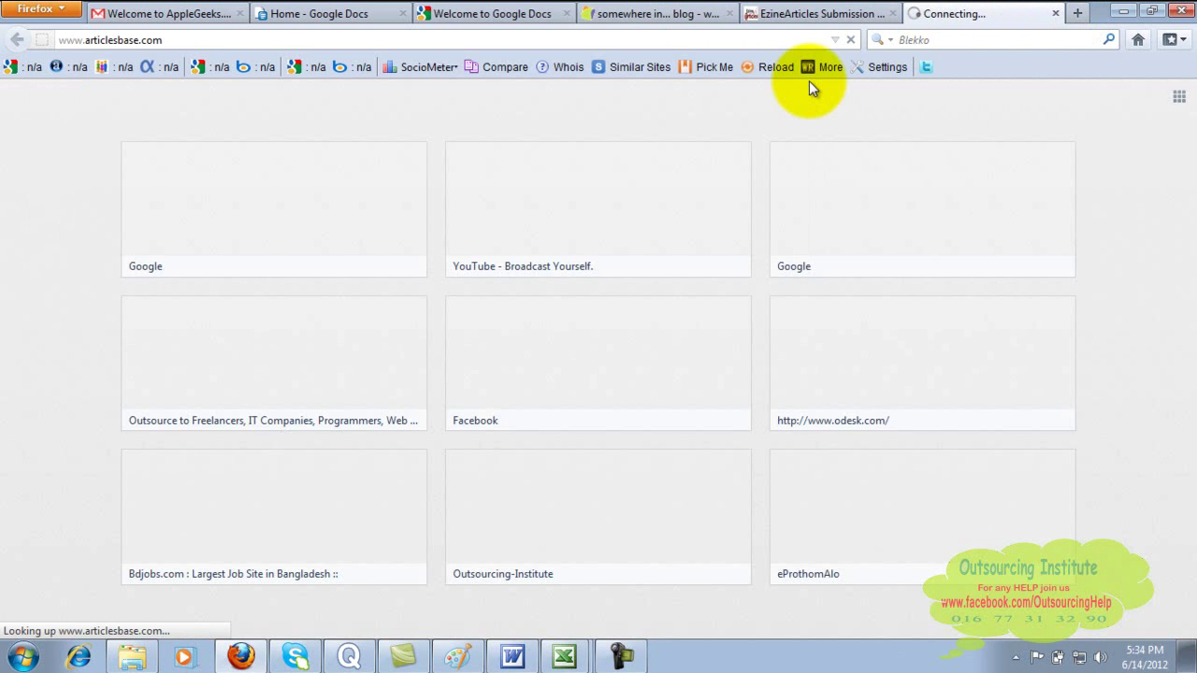
pyautogui.click(826, 10)
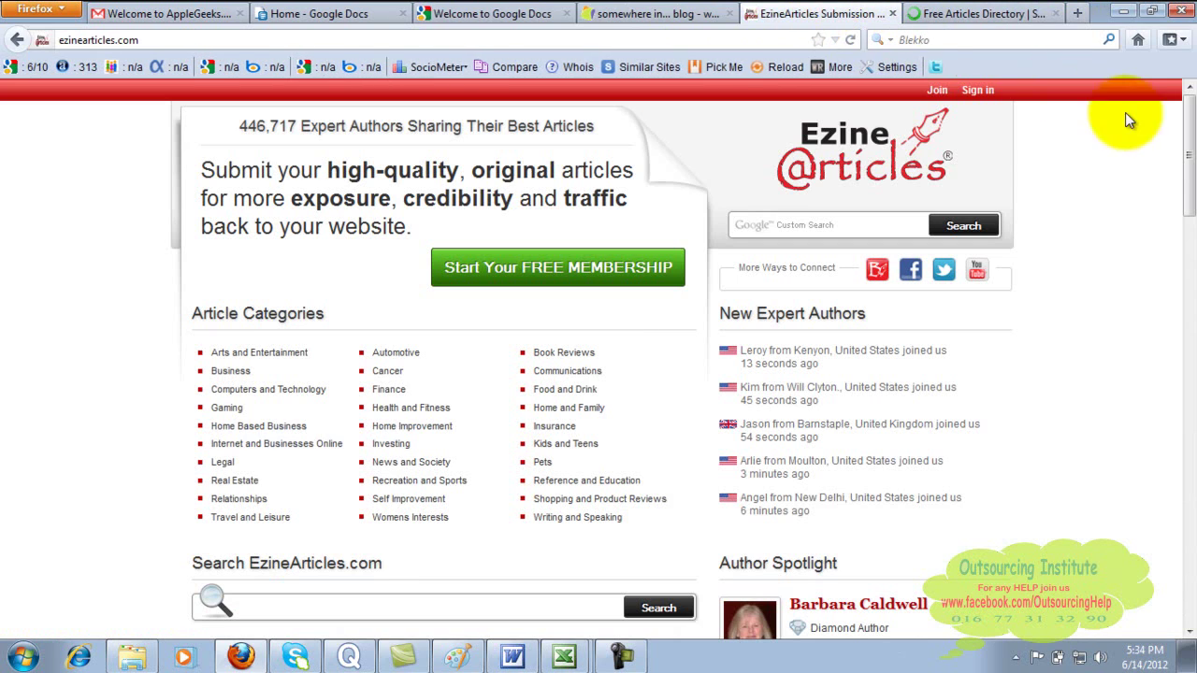
pyautogui.moveTo(1187, 150); pyautogui.dragTo(1188, 120)
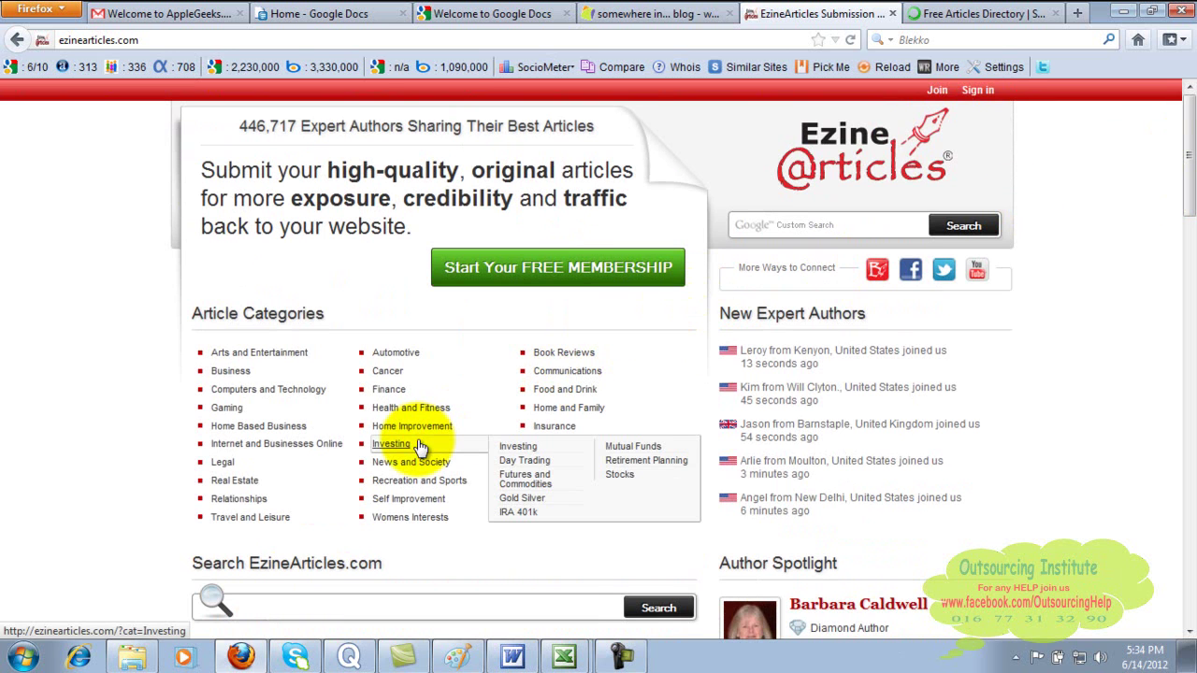
pyautogui.moveTo(397, 399)
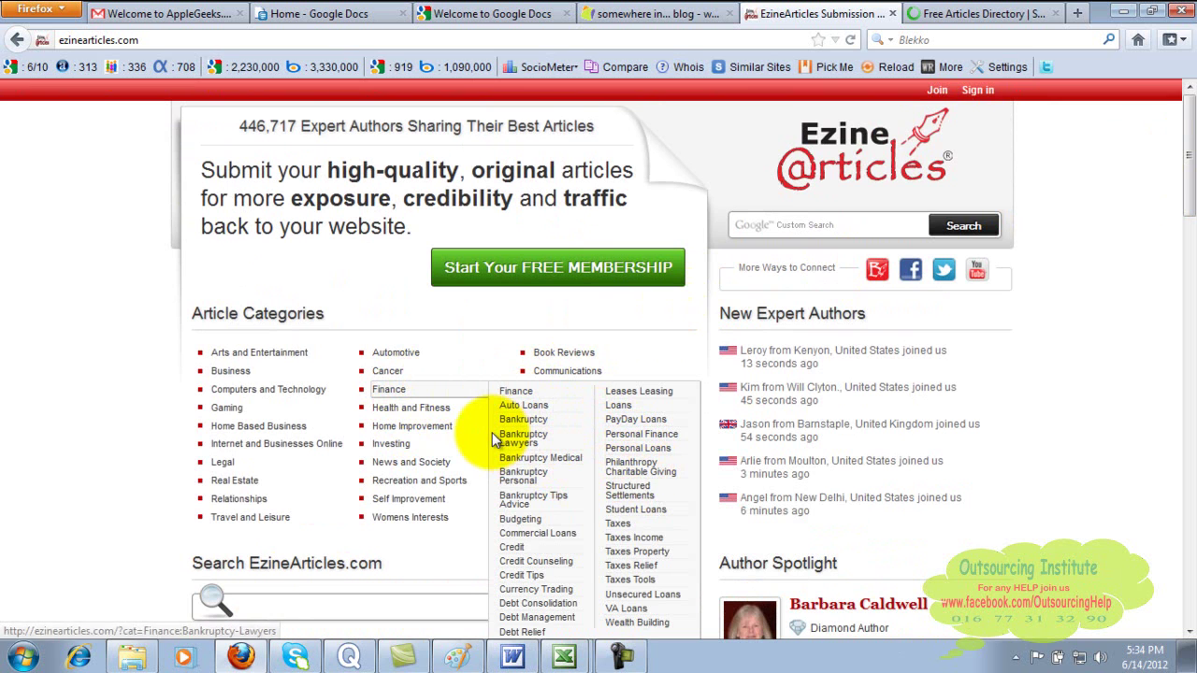
pyautogui.moveTo(263, 412)
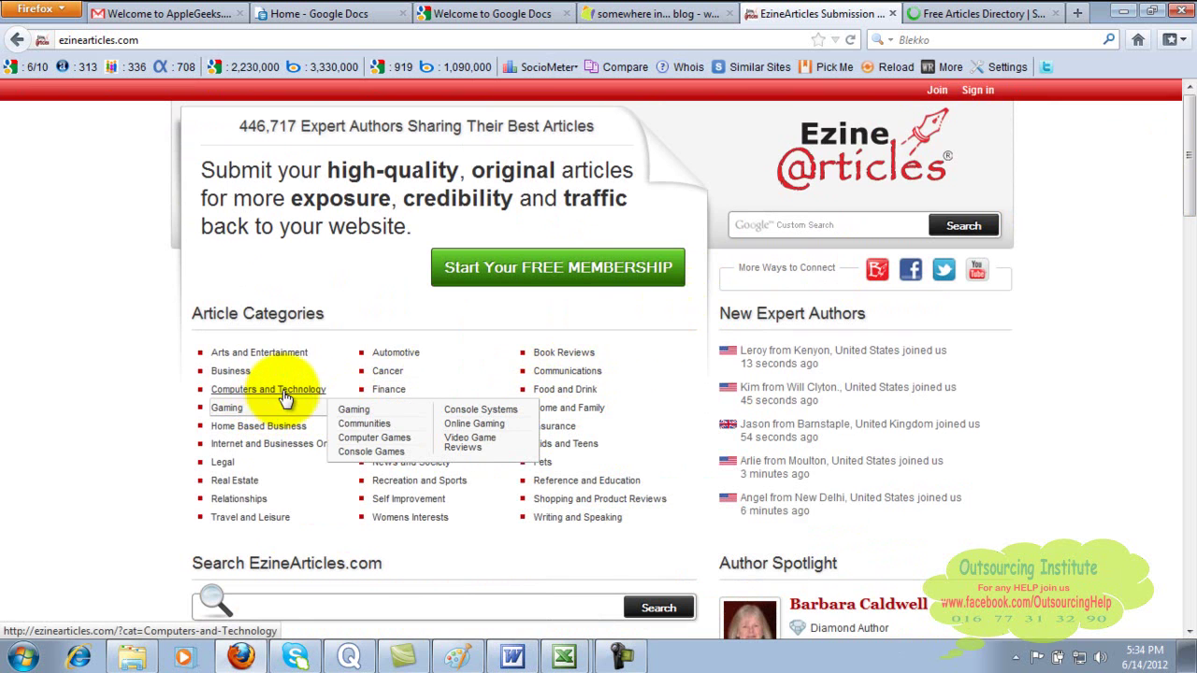
pyautogui.moveTo(286, 390)
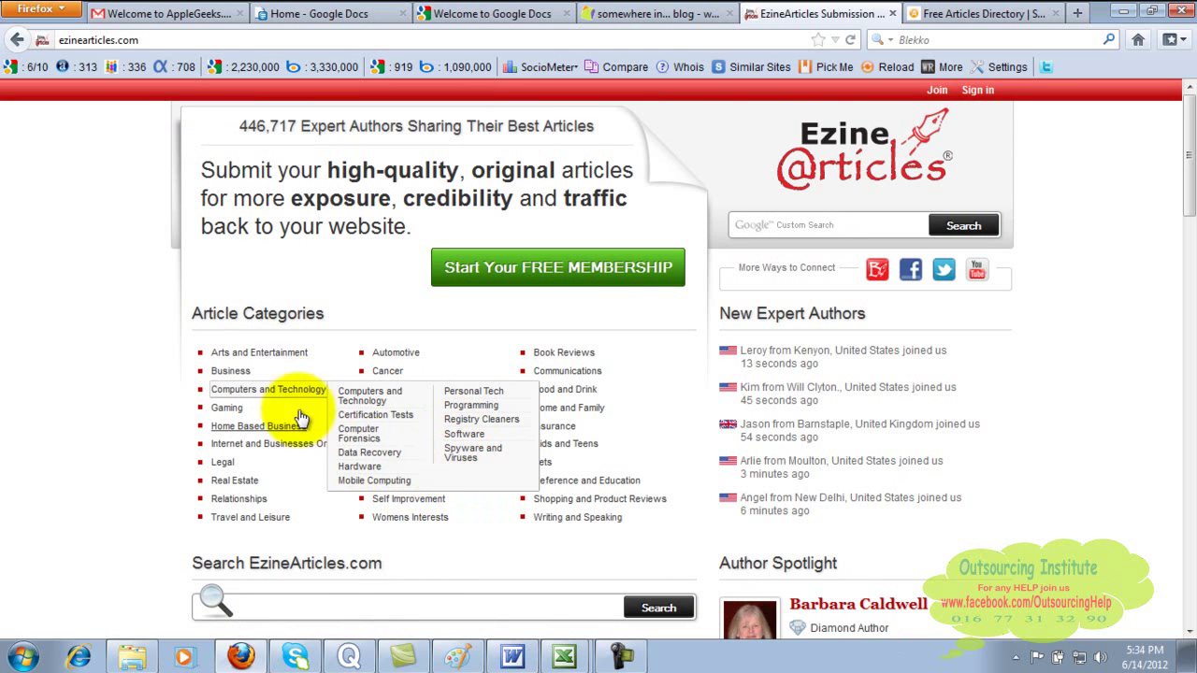
pyautogui.moveTo(224, 370)
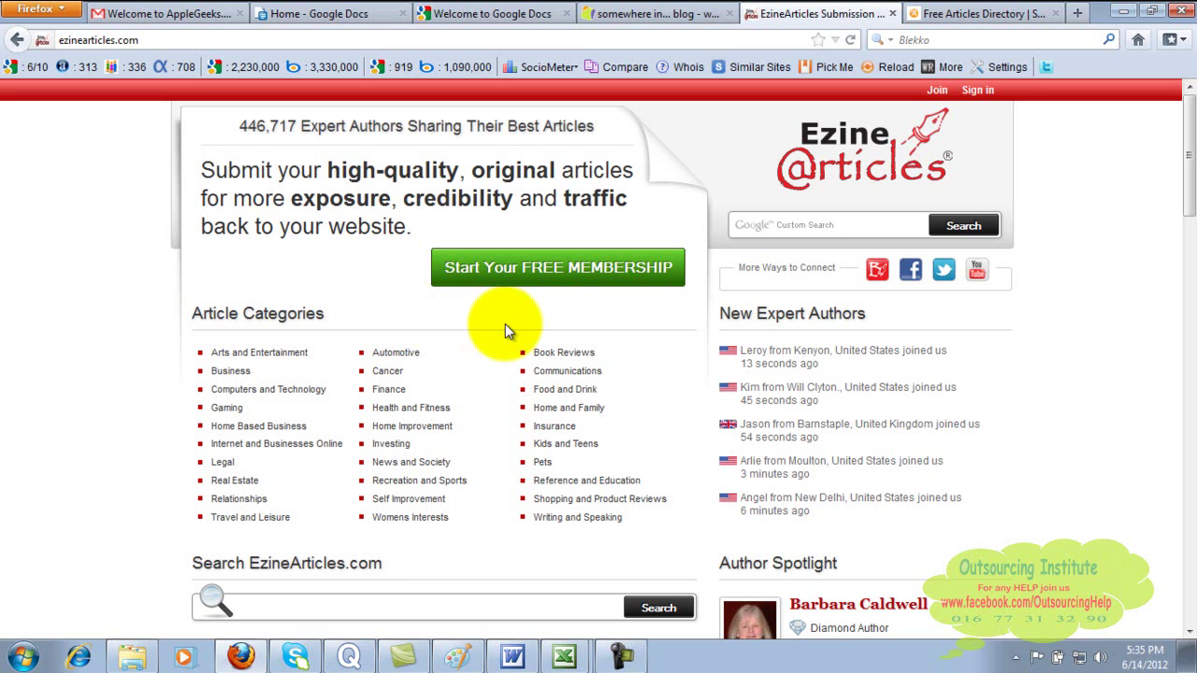
# Step: Search EzineArticles for 'skin care' using the search suggestion
pyautogui.click(807, 225)
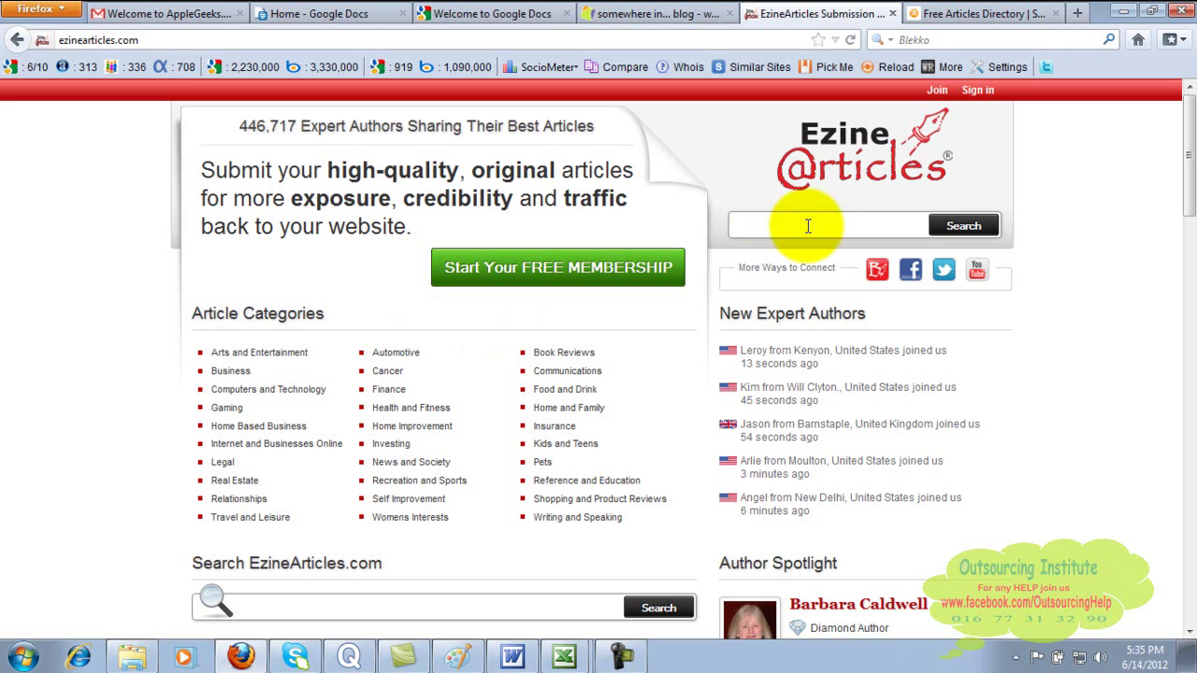
pyautogui.write('s')
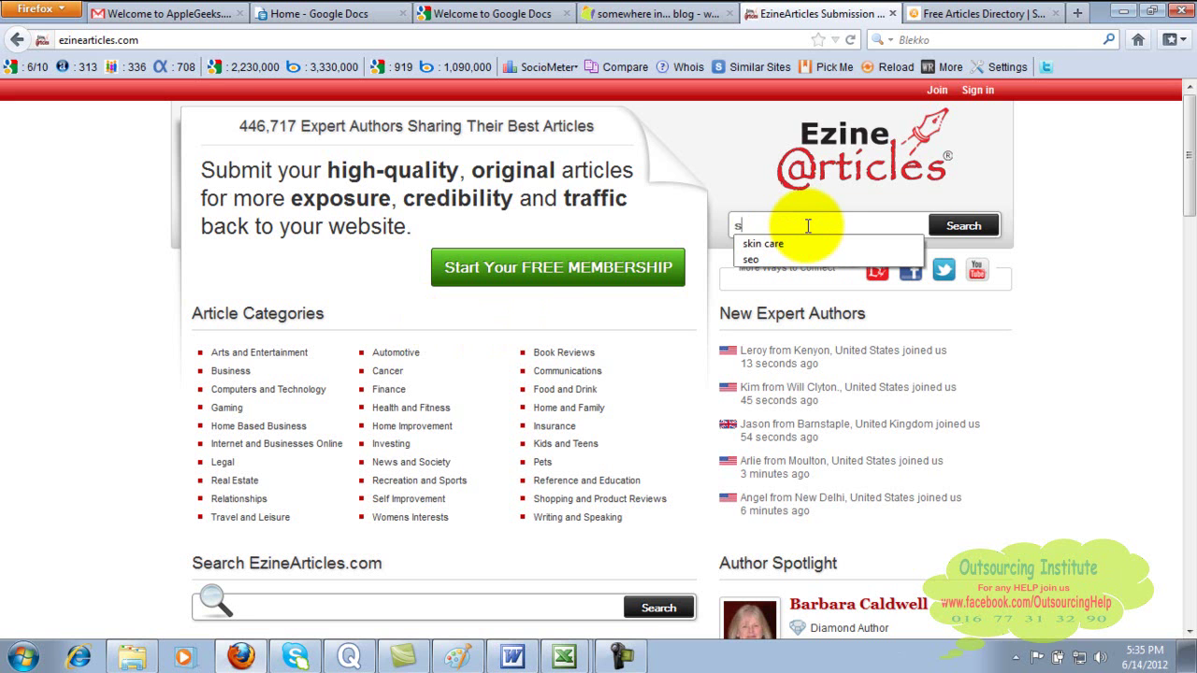
pyautogui.click(808, 242)
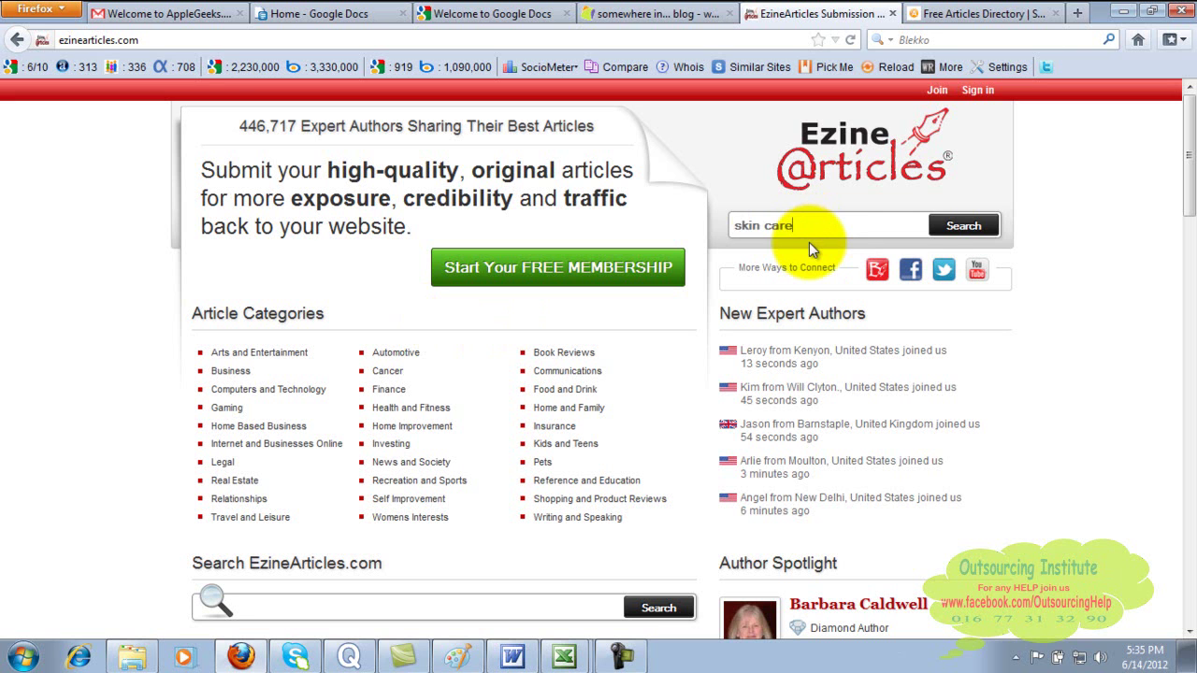
pyautogui.click(949, 229)
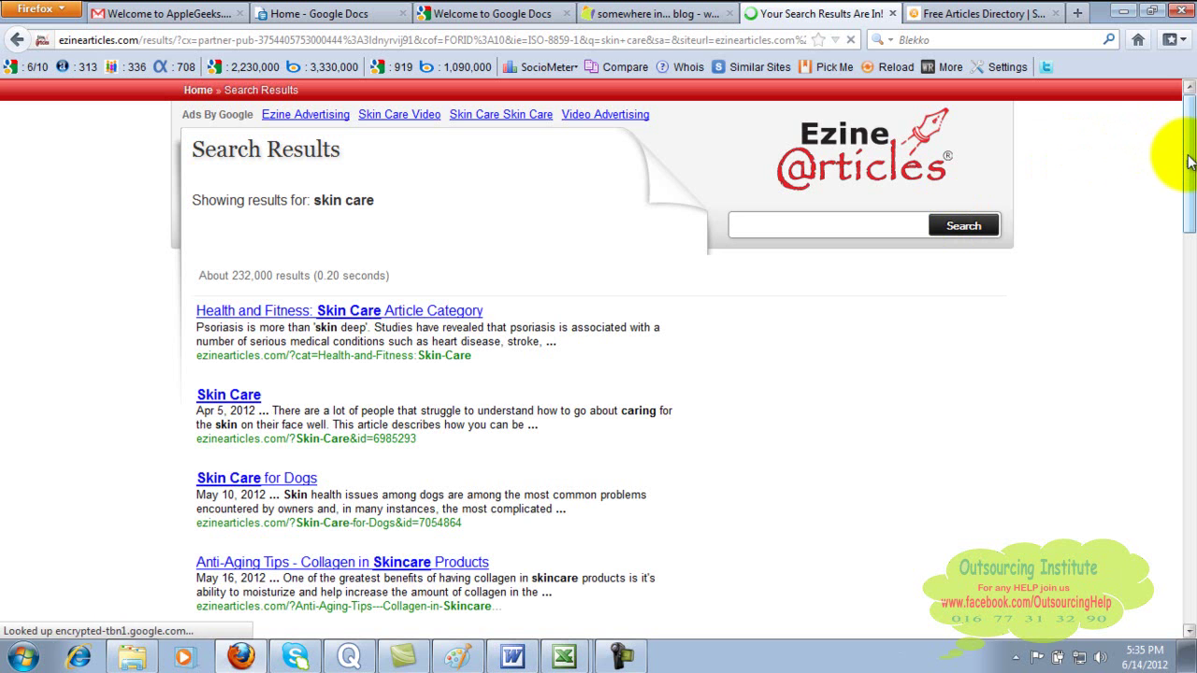
# Step: Scroll through the roughly 232,000 skin care results, then switch to the Articlesbase tab
pyautogui.moveTo(1189, 161); pyautogui.dragTo(1193, 230)
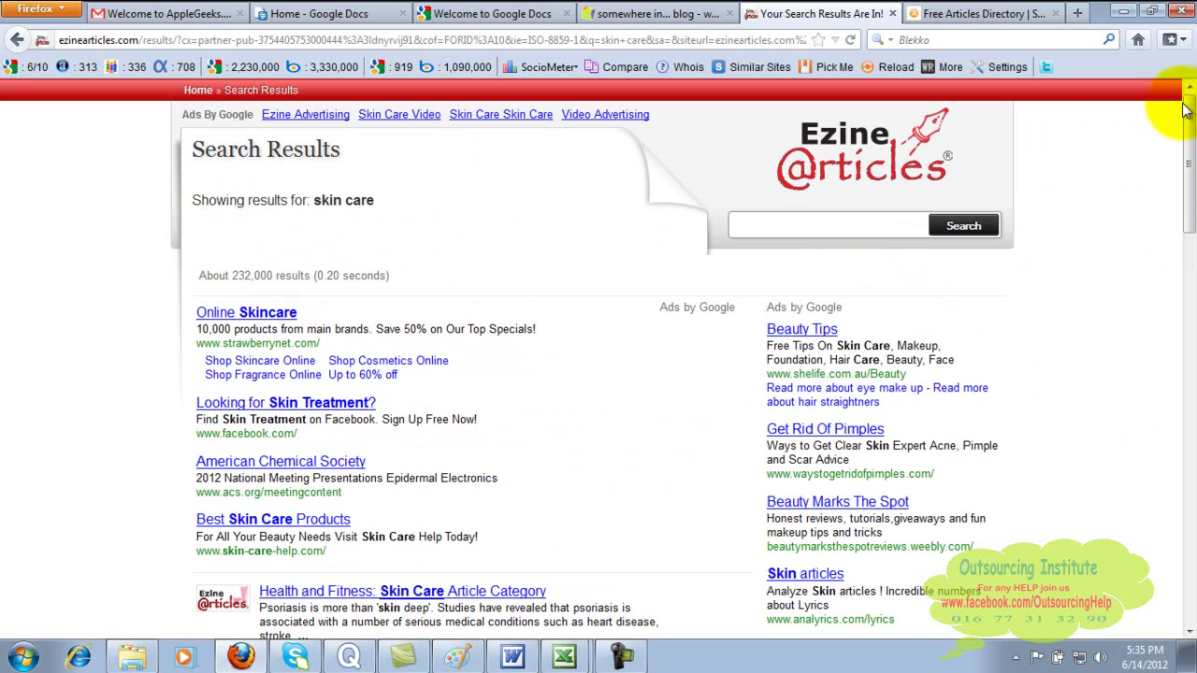
pyautogui.moveTo(1189, 131); pyautogui.dragTo(1191, 430)
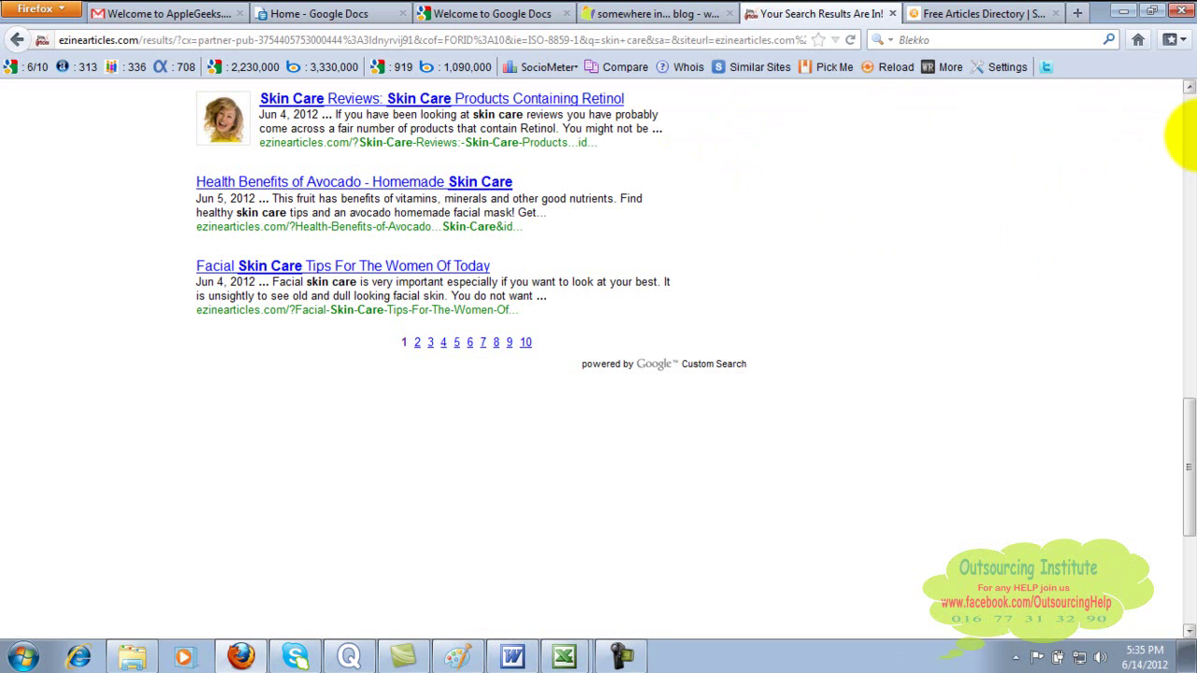
pyautogui.click(1187, 136)
pyautogui.click(1186, 136)
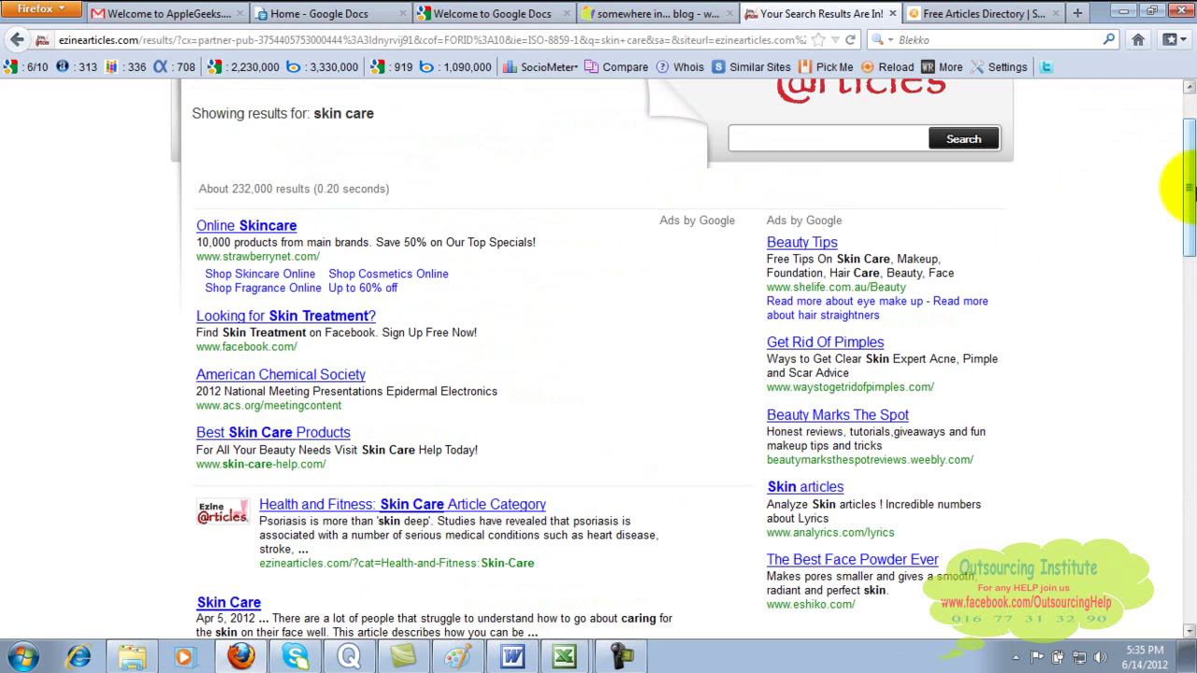
pyautogui.moveTo(1187, 159); pyautogui.dragTo(1185, 94)
pyautogui.click(993, 8)
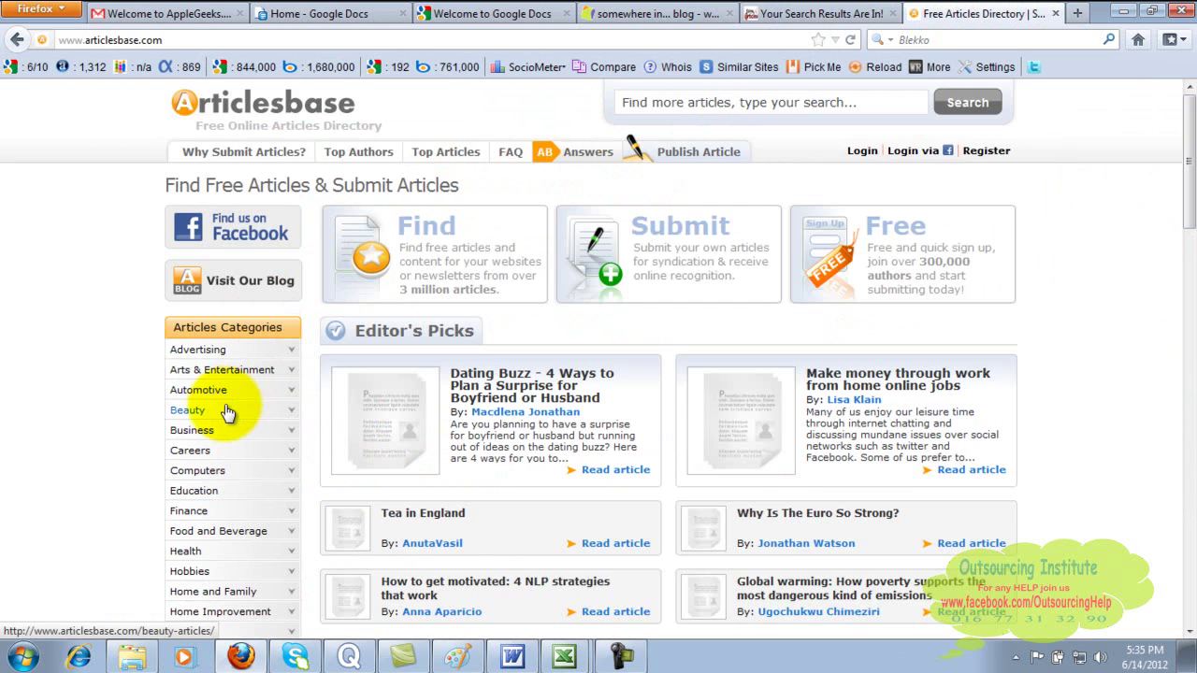
# Step: Browse Articlesbase's Automotive category, return to All Categories, then open Health
pyautogui.click(254, 394)
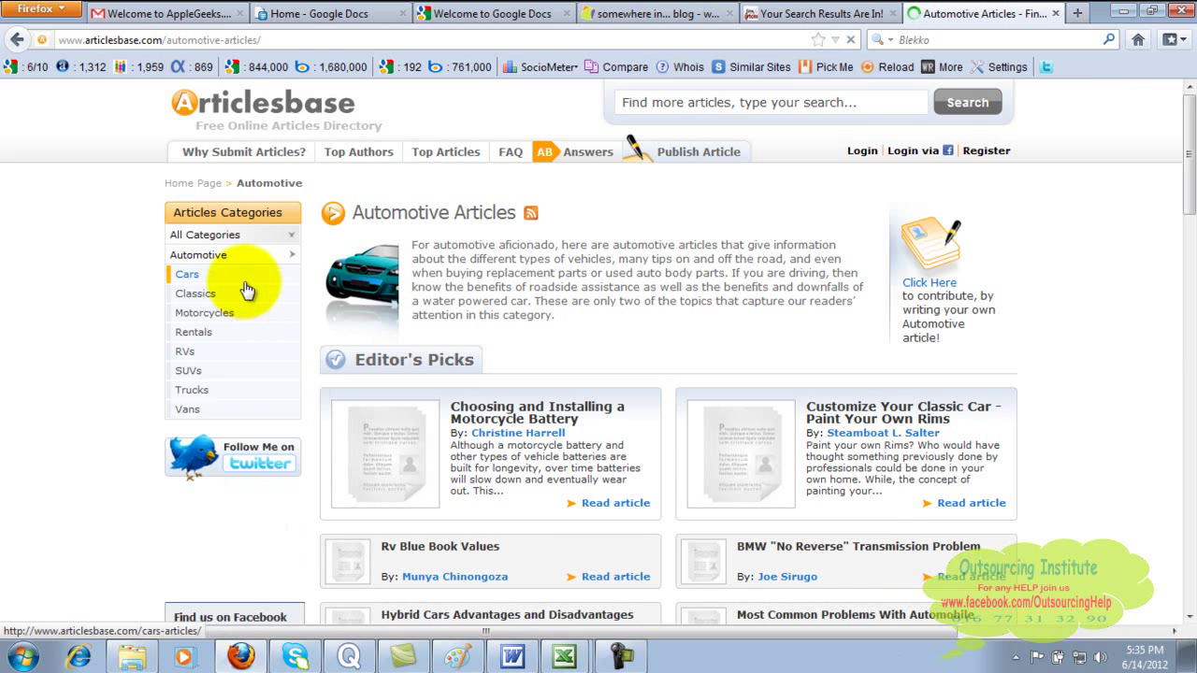
pyautogui.click(224, 236)
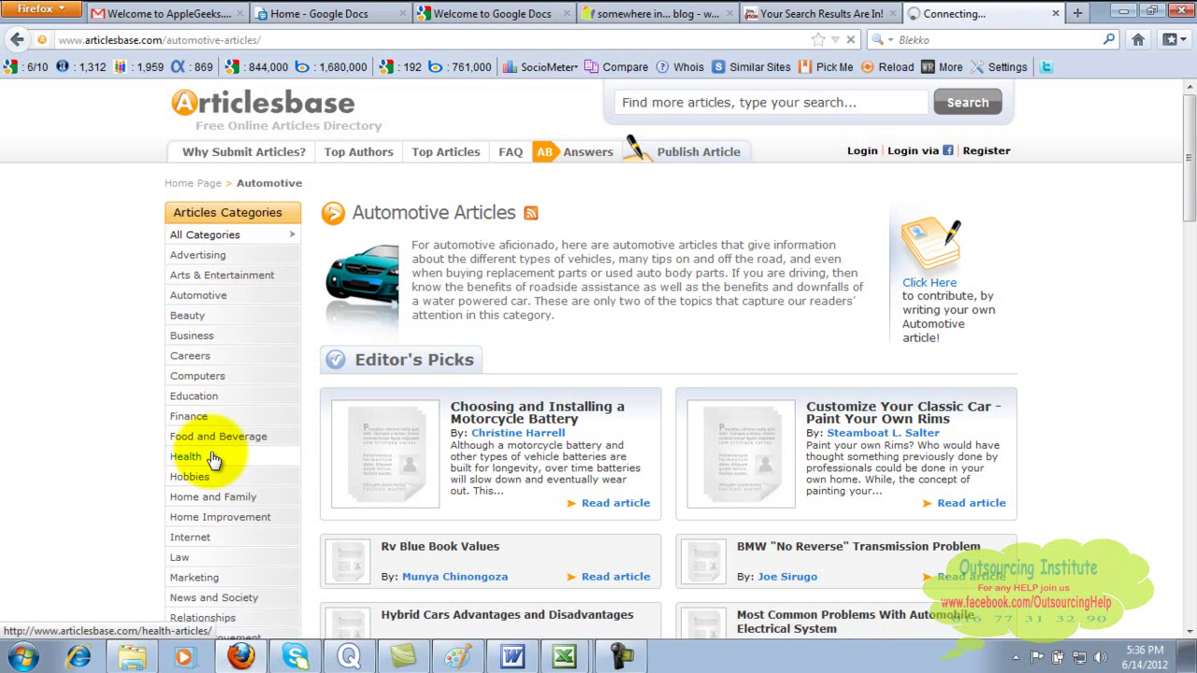
pyautogui.click(212, 457)
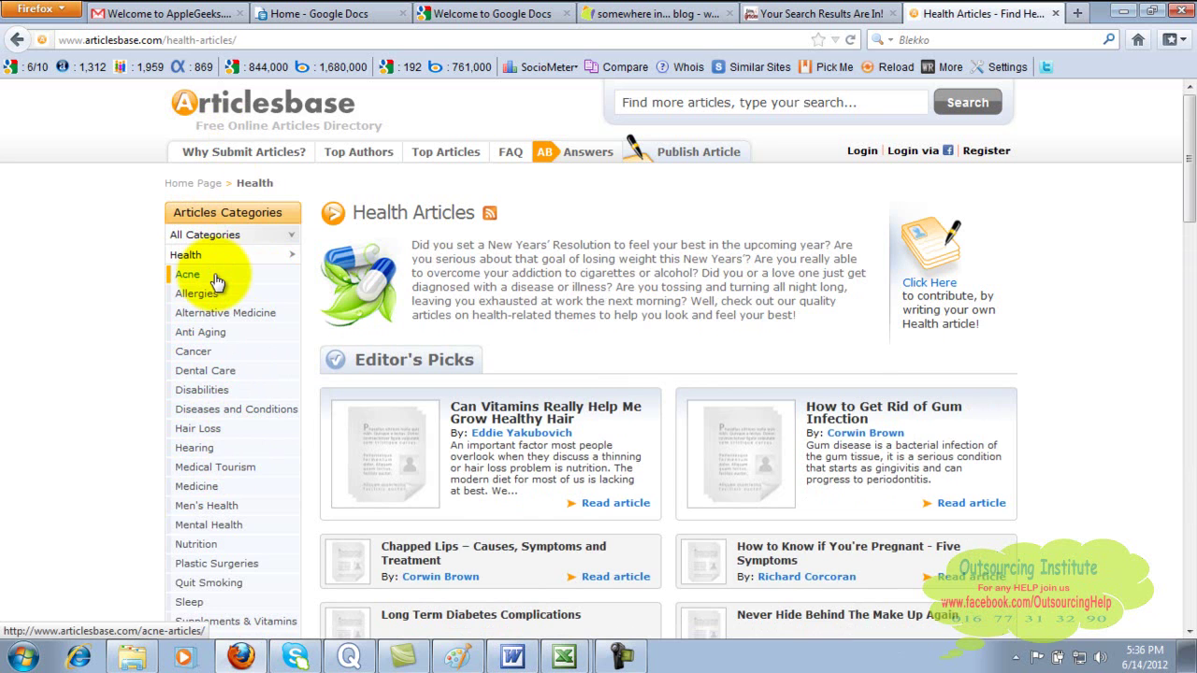
# Step: Search Articlesbase for 'skin care' and open 'Tips for Taking Skin Care – Stay Beautiful'
pyautogui.click(703, 105)
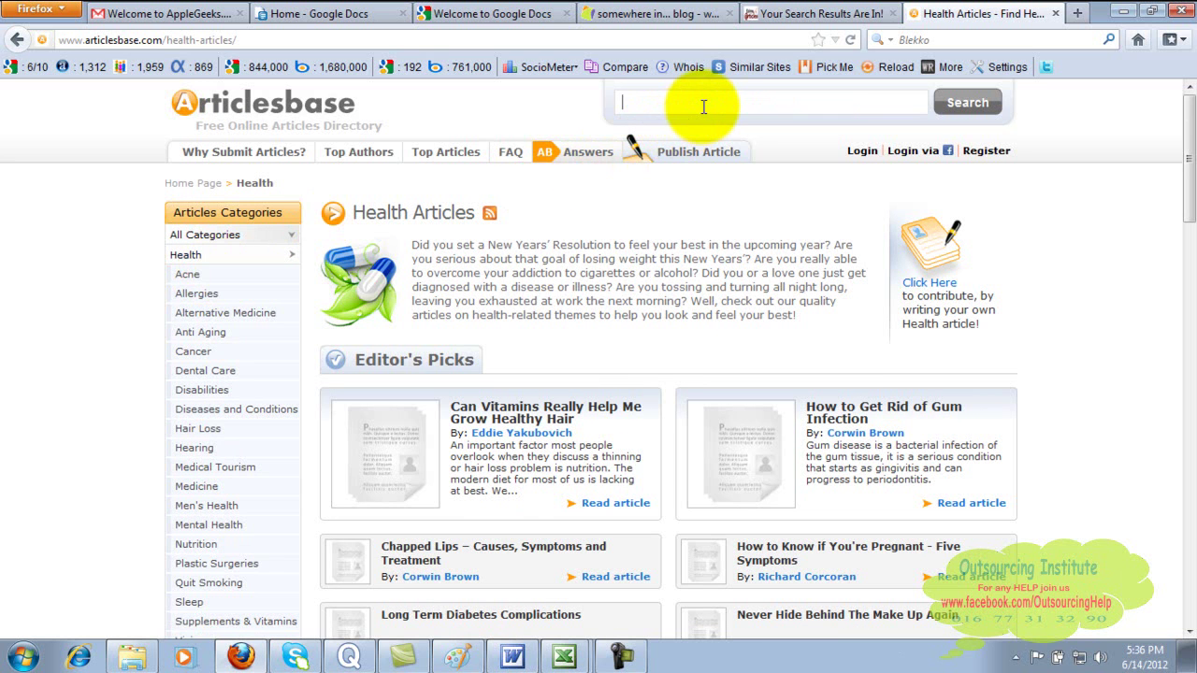
pyautogui.write('s')
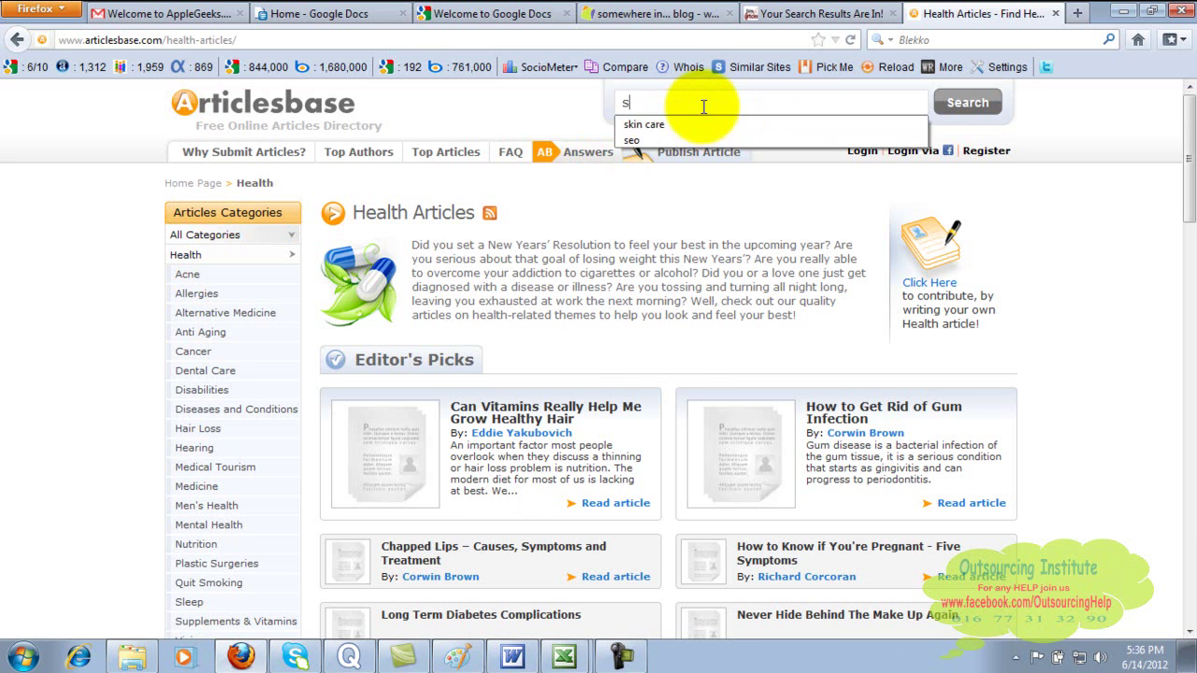
pyautogui.click(699, 125)
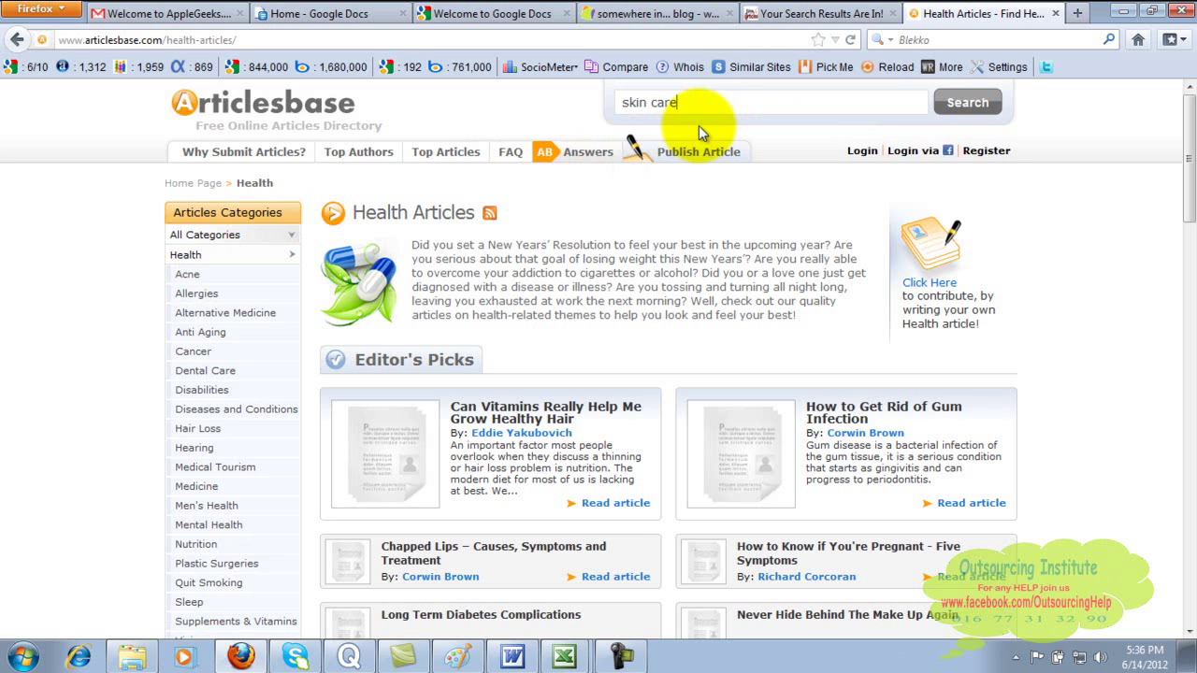
pyautogui.click(974, 104)
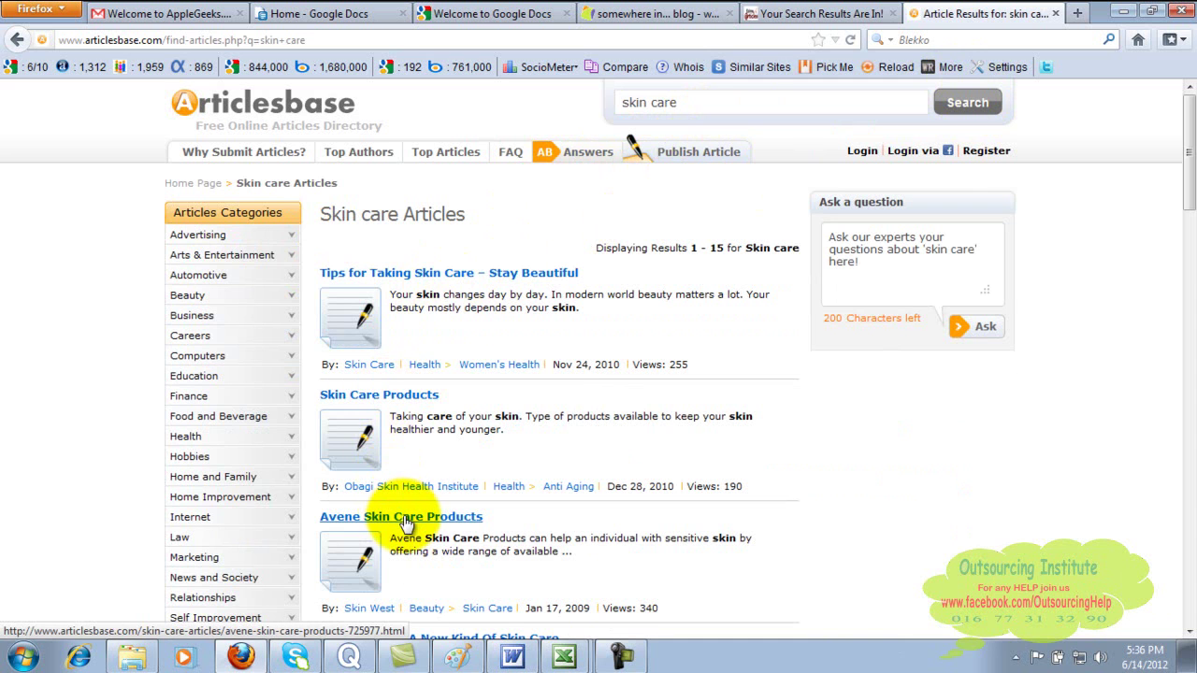
pyautogui.click(481, 275)
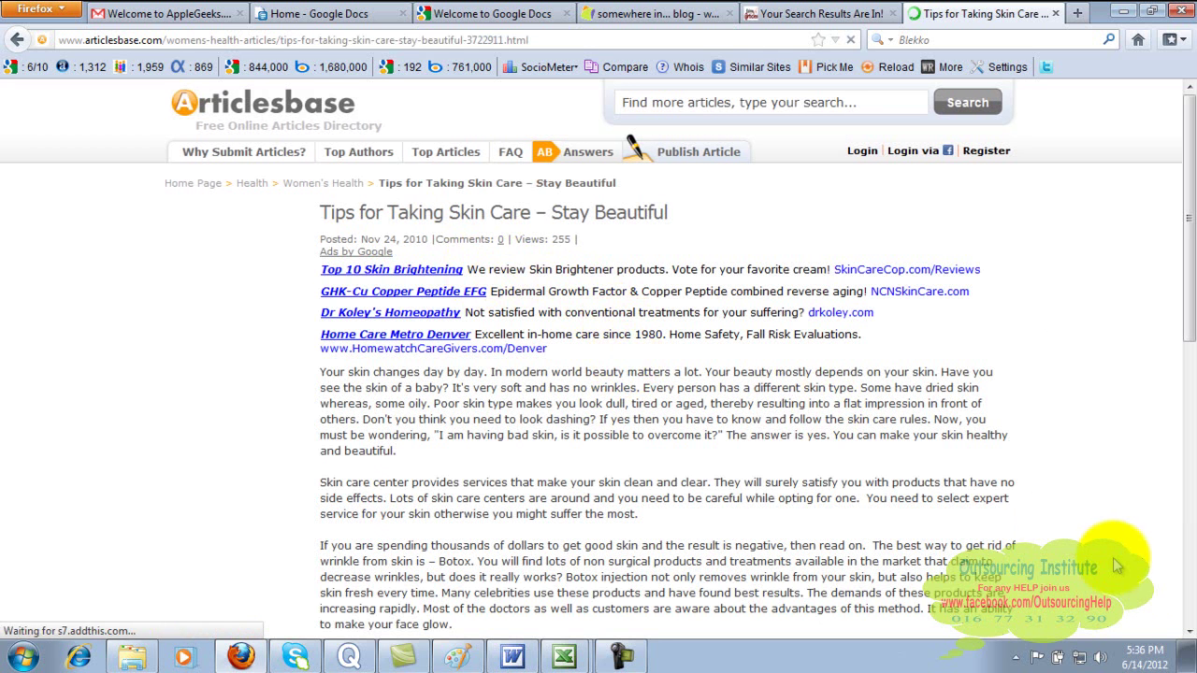
pyautogui.click(1189, 591)
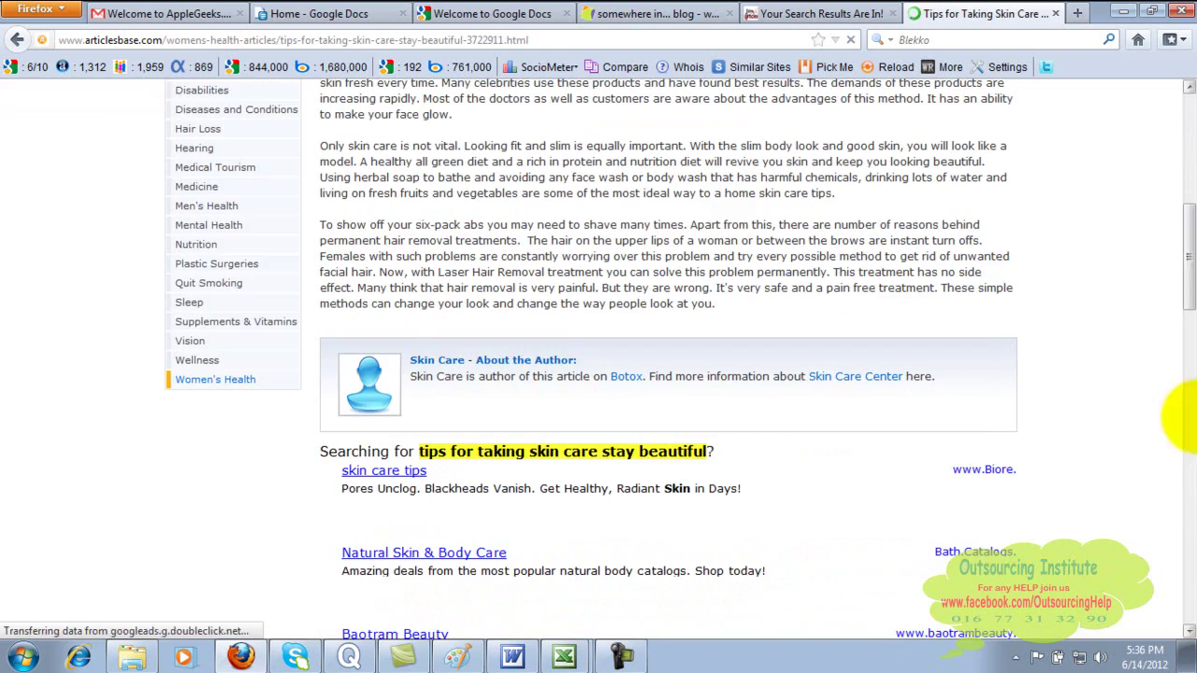
pyautogui.moveTo(1190, 248); pyautogui.dragTo(1185, 187)
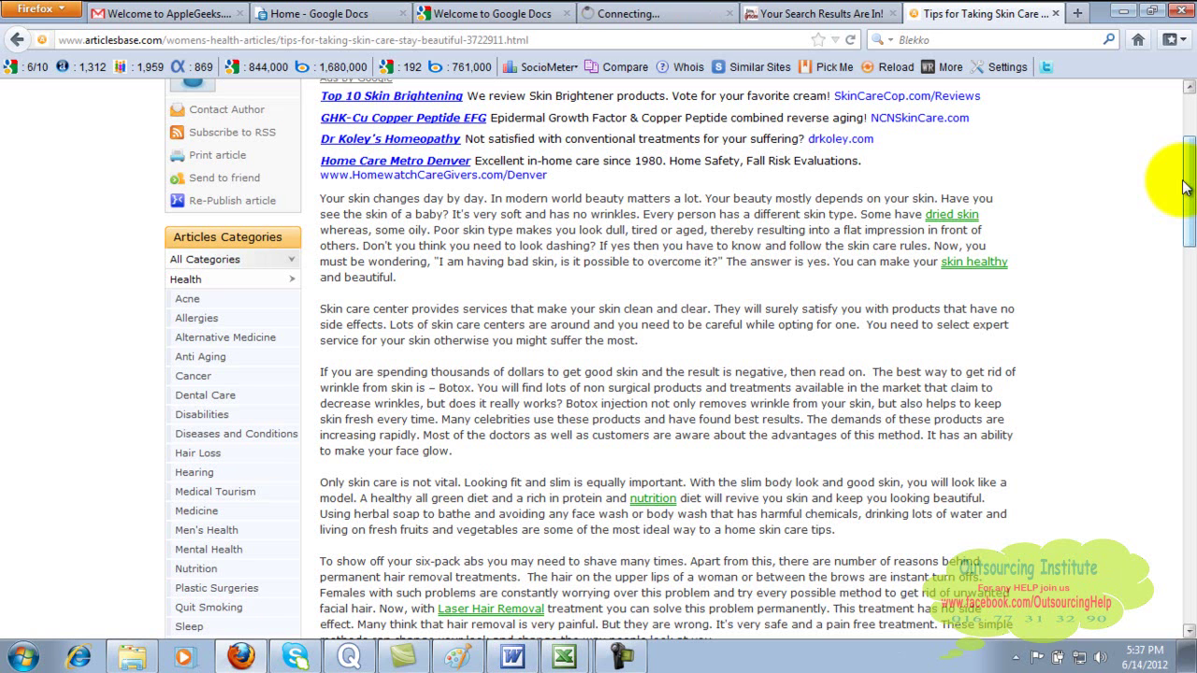
pyautogui.moveTo(1180, 191); pyautogui.dragTo(1189, 133)
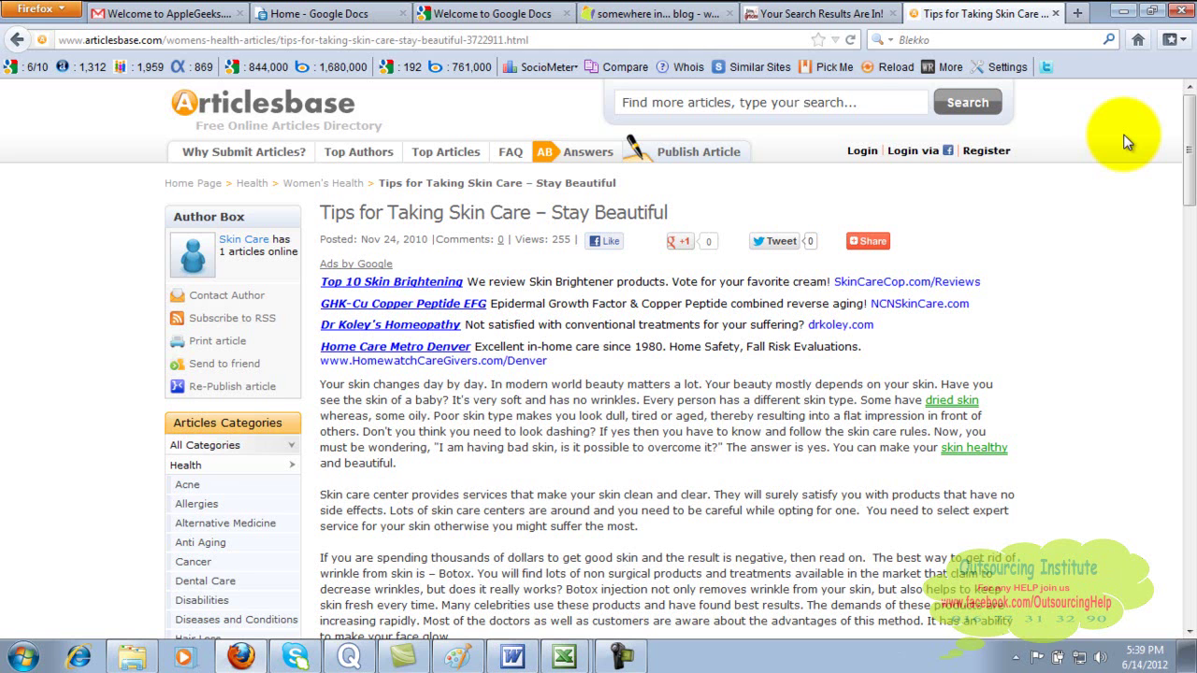
pyautogui.click(849, 103)
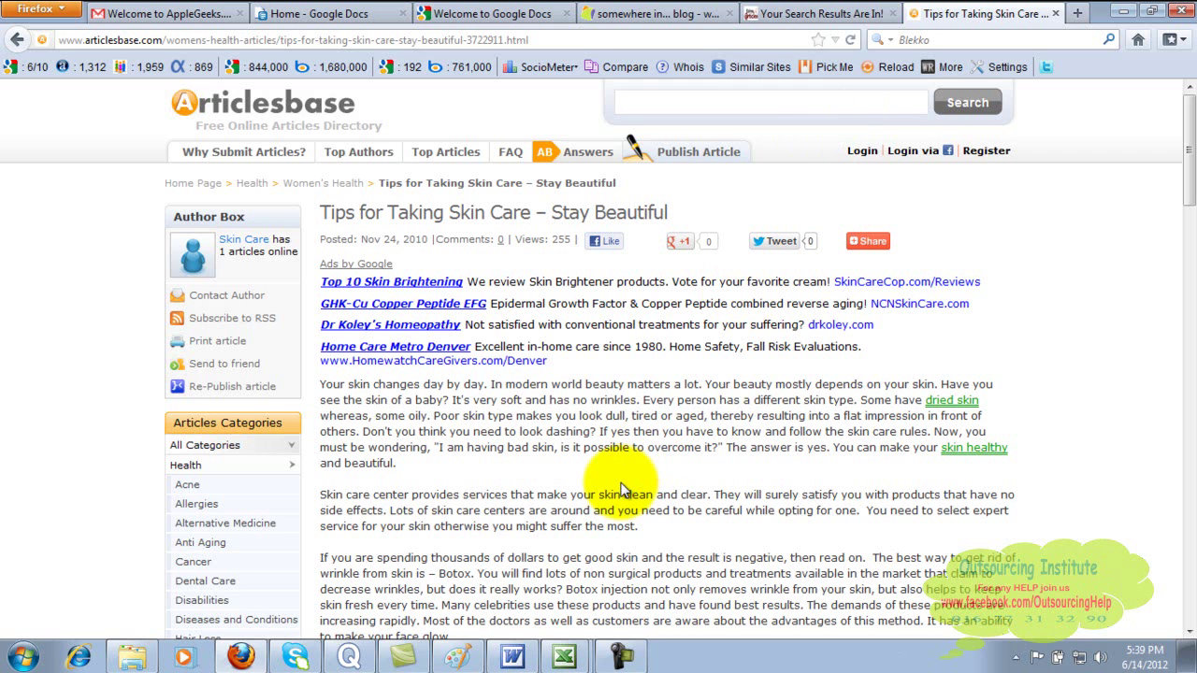
# Step: Handwrite 'Article Submission কি?' under 'Article site কি?' in Paint, then bring up Word's 'article 4'
pyautogui.click(467, 659)
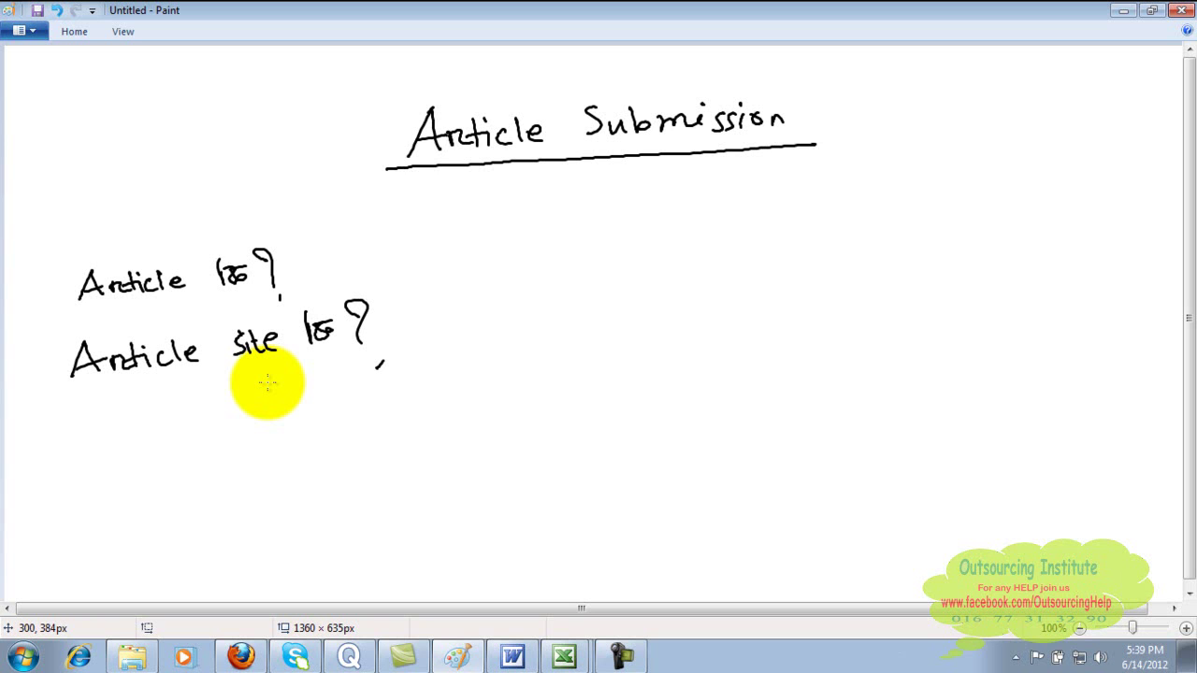
pyautogui.moveTo(56, 391); pyautogui.dragTo(59, 398)
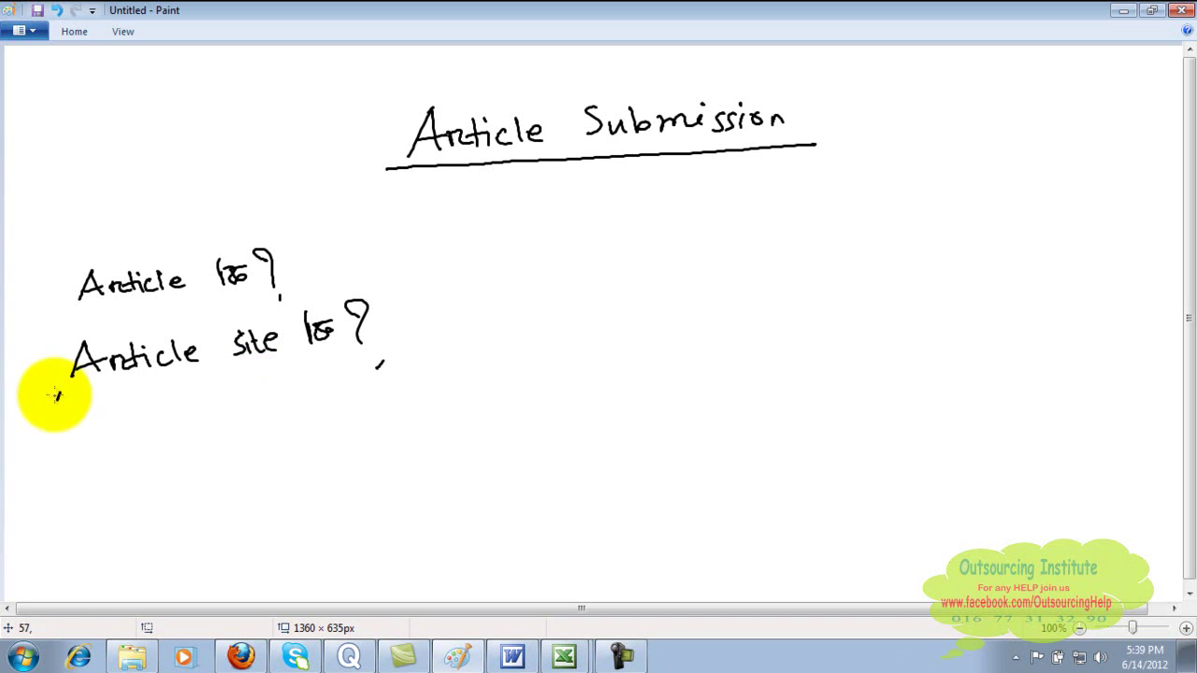
pyautogui.moveTo(74, 439); pyautogui.dragTo(98, 435)
pyautogui.moveTo(79, 428)
pyautogui.mouseDown()
pyautogui.moveTo(134, 415)
pyautogui.moveTo(180, 423)
pyautogui.moveTo(228, 404)
pyautogui.moveTo(235, 420)
pyautogui.moveTo(356, 385)
pyautogui.moveTo(499, 397)
pyautogui.mouseUp()
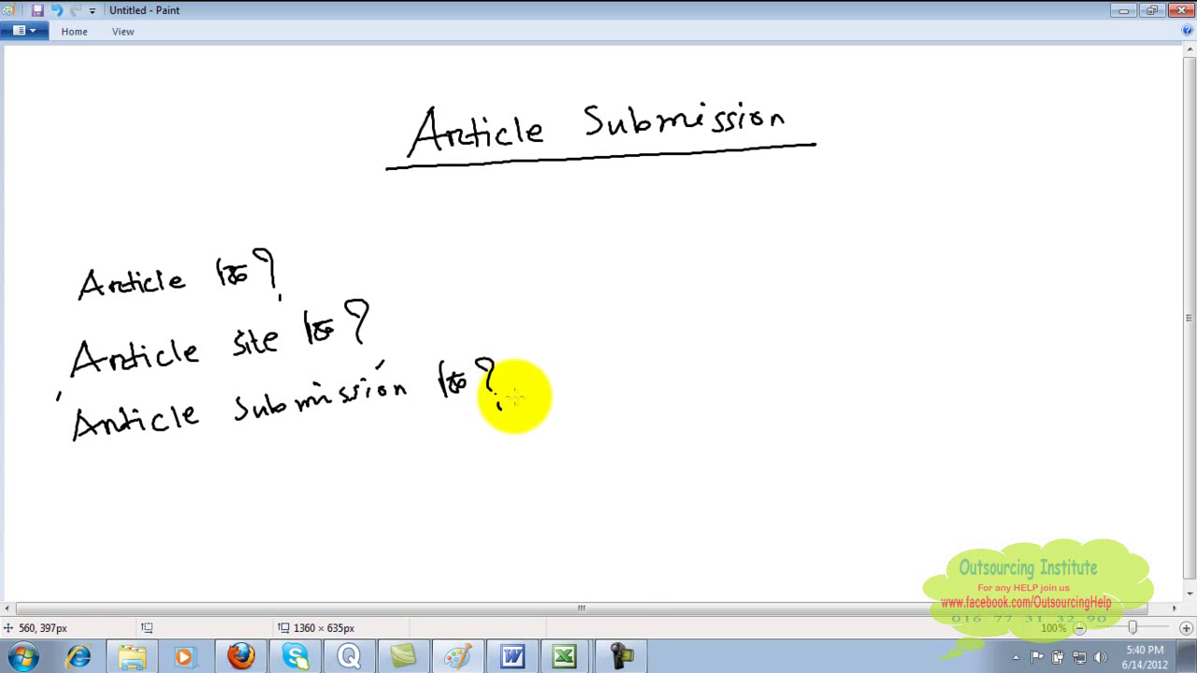
pyautogui.click(514, 658)
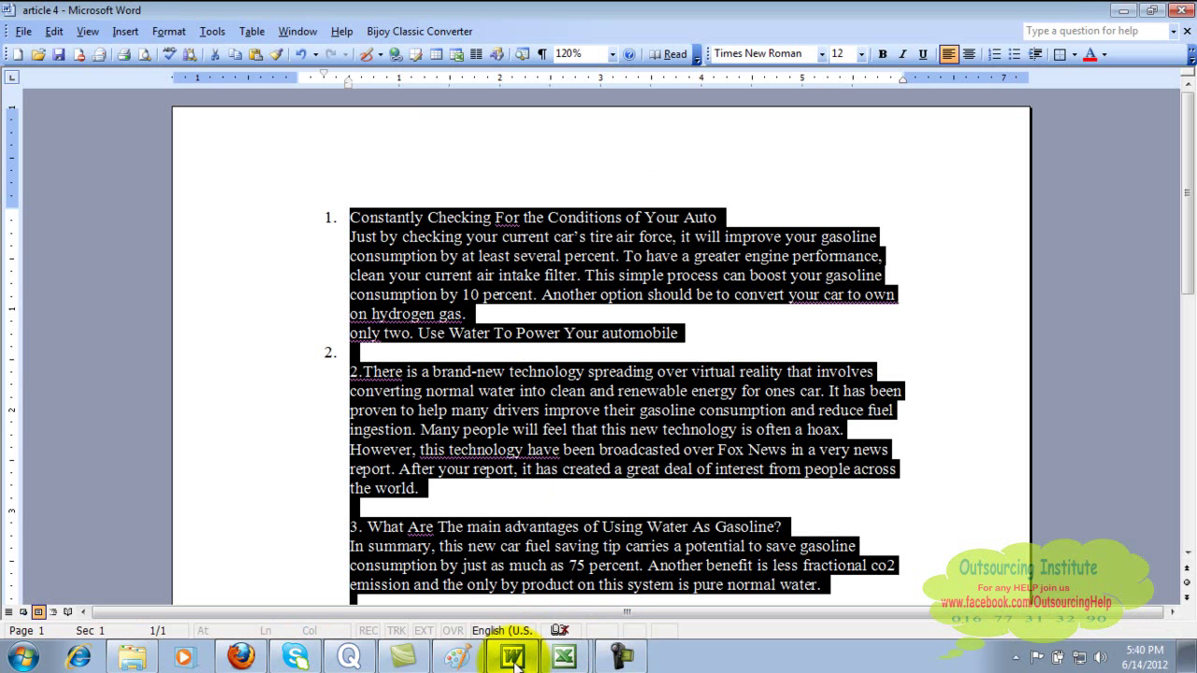
# Step: Jump to the end of the Word article, minimize Word, and return to the Firefox skin care article
pyautogui.click(1187, 508)
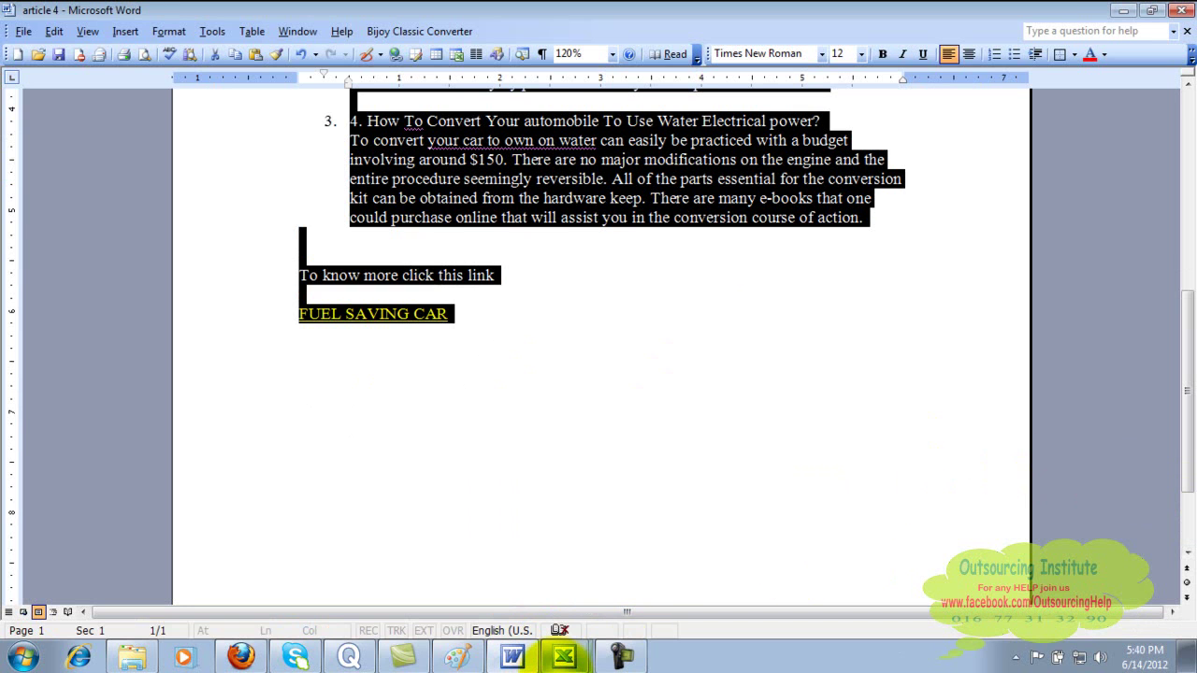
pyautogui.click(514, 657)
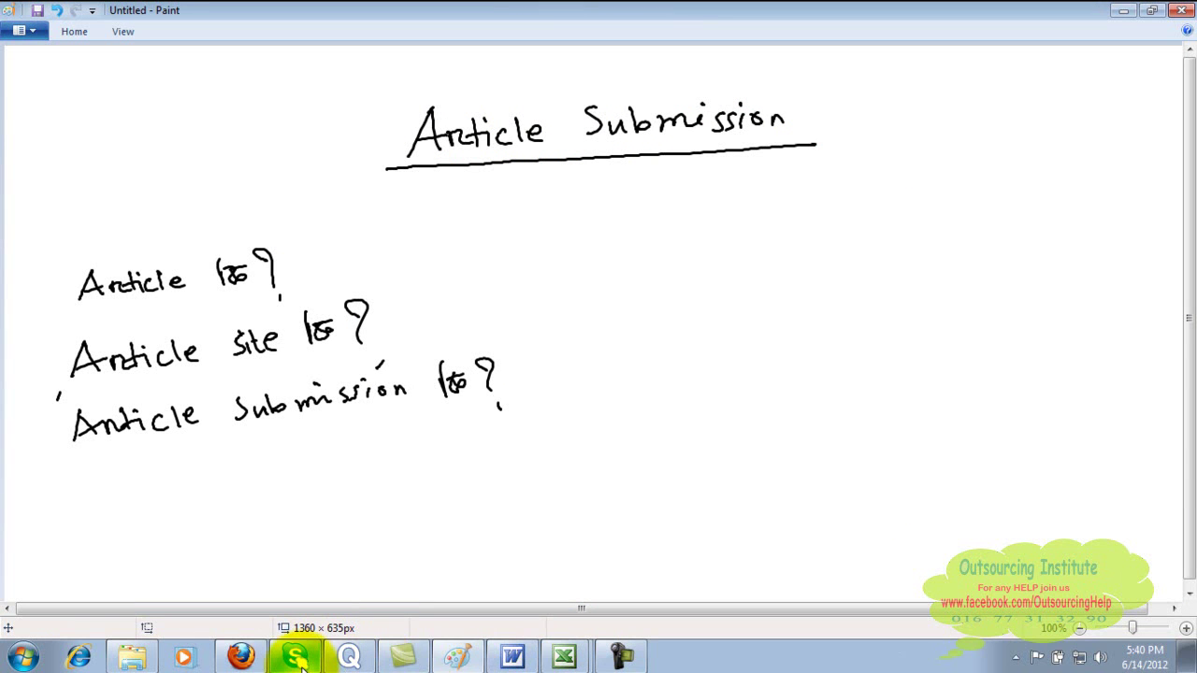
pyautogui.moveTo(301, 666)
pyautogui.click(248, 663)
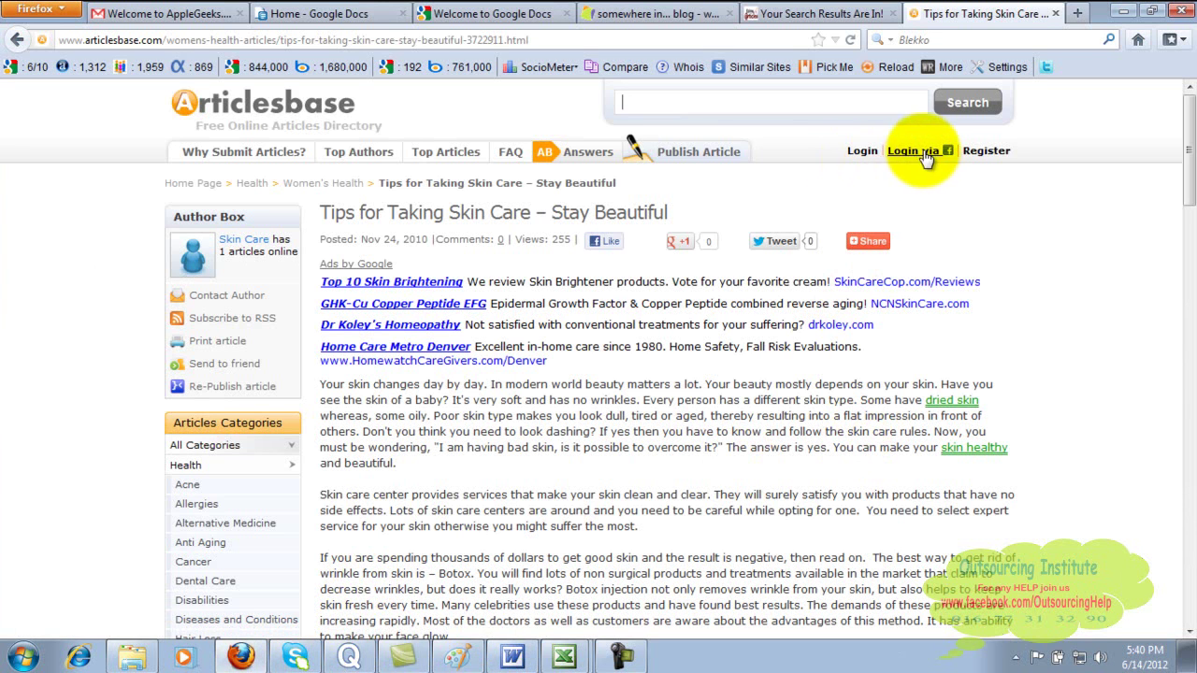
# Step: Open the Articlesbase author registration page, checking the welcome email in the Gmail tab
pyautogui.click(984, 159)
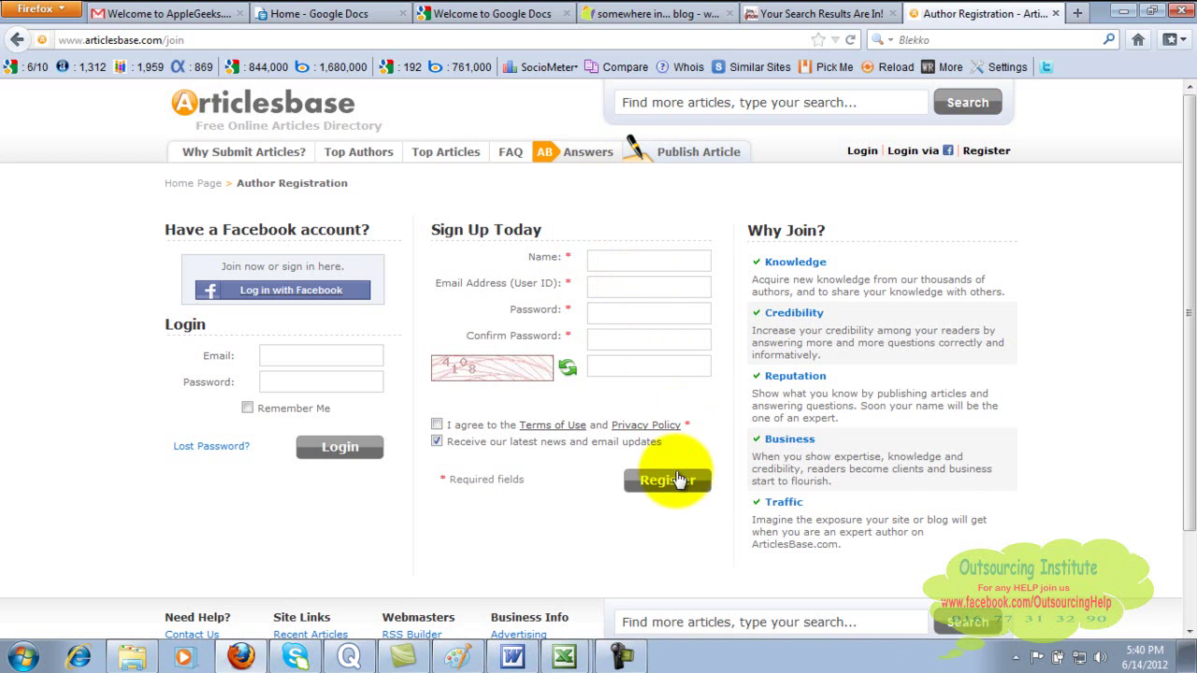
pyautogui.click(168, 13)
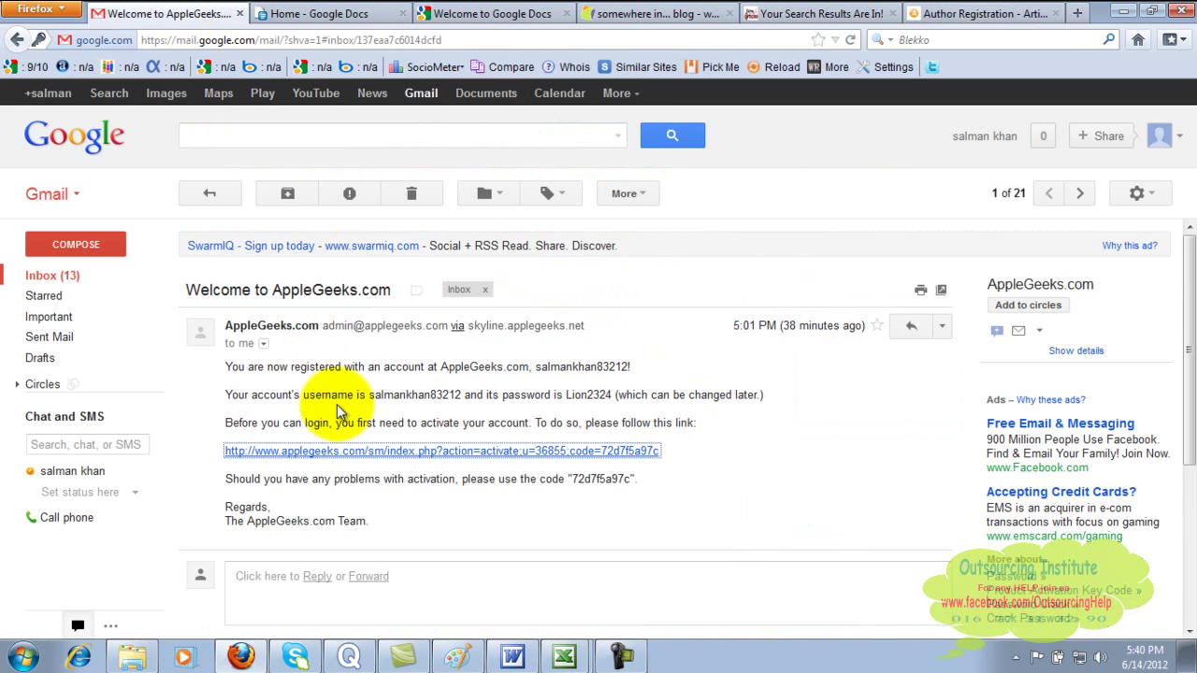
pyautogui.click(933, 11)
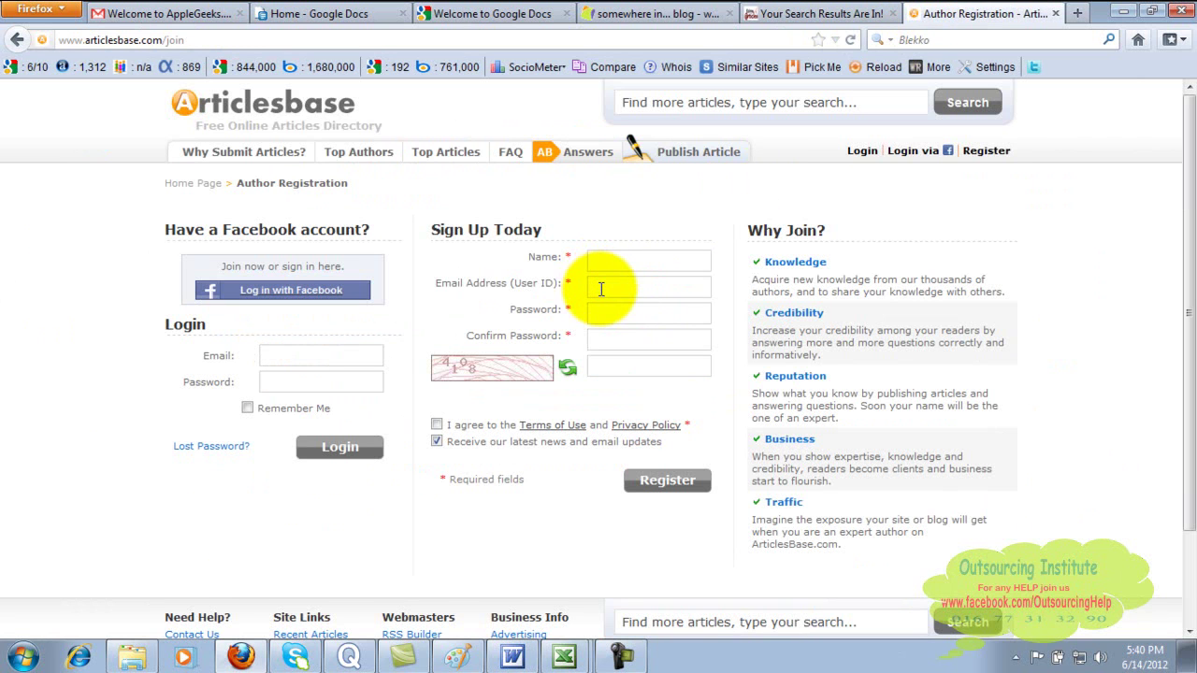
# Step: Log in with the saved account email from autocomplete and the account password
pyautogui.click(327, 358)
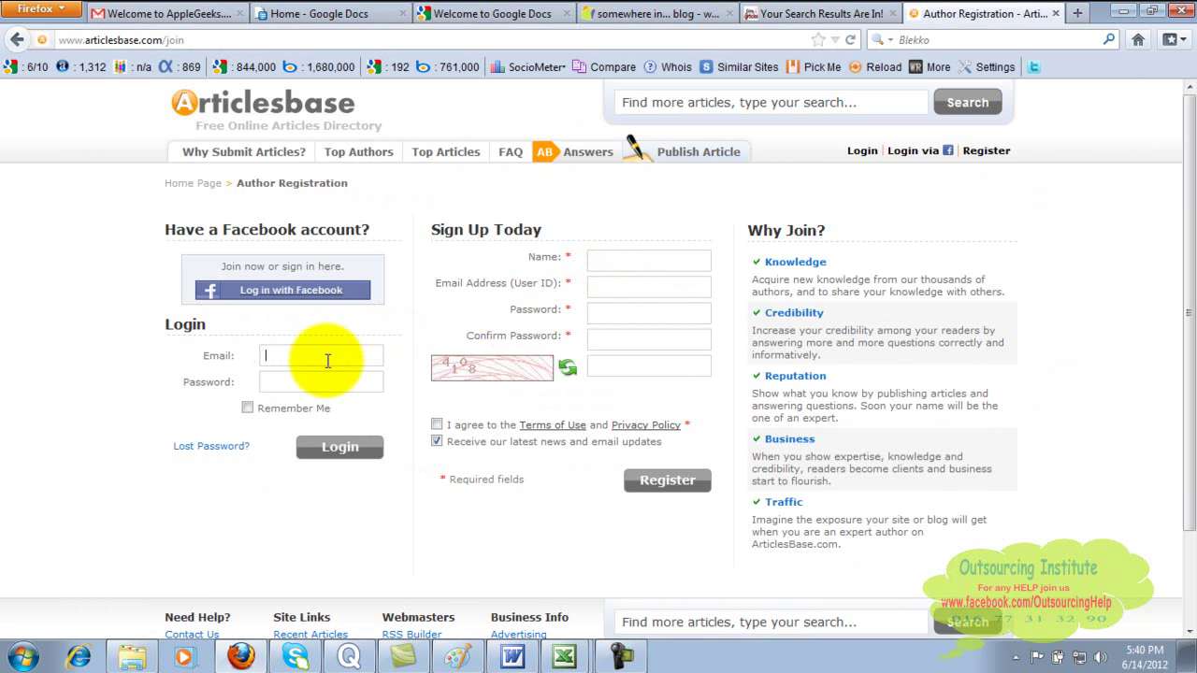
pyautogui.write('sal')
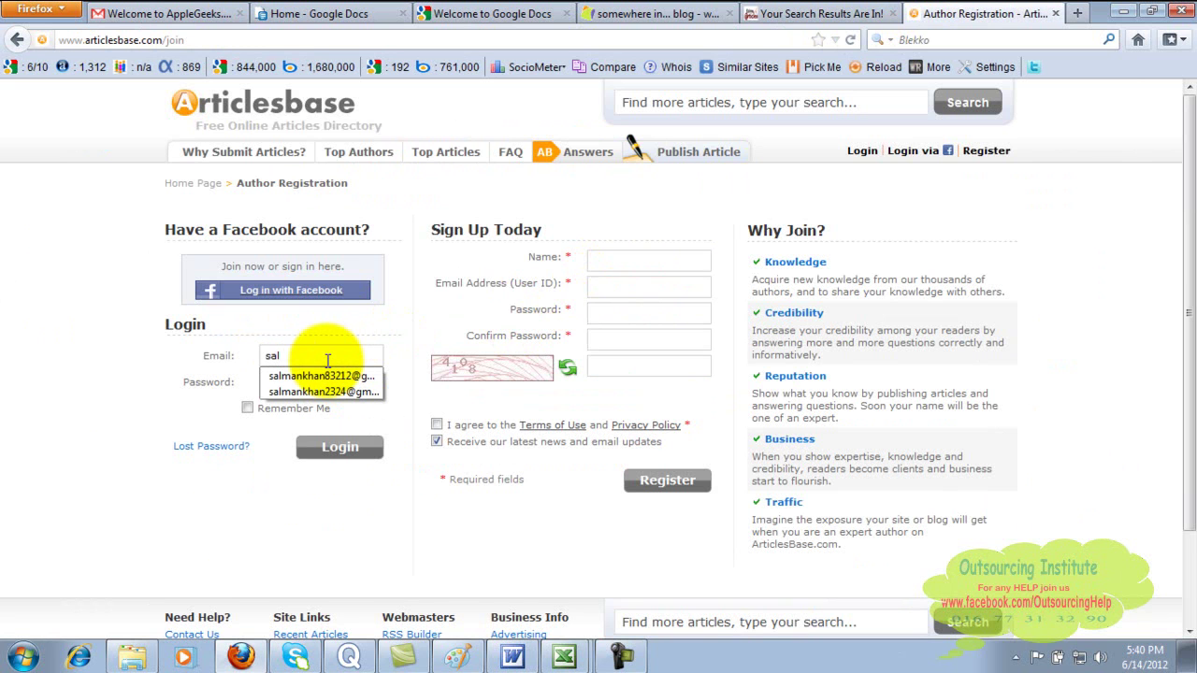
pyautogui.click(323, 376)
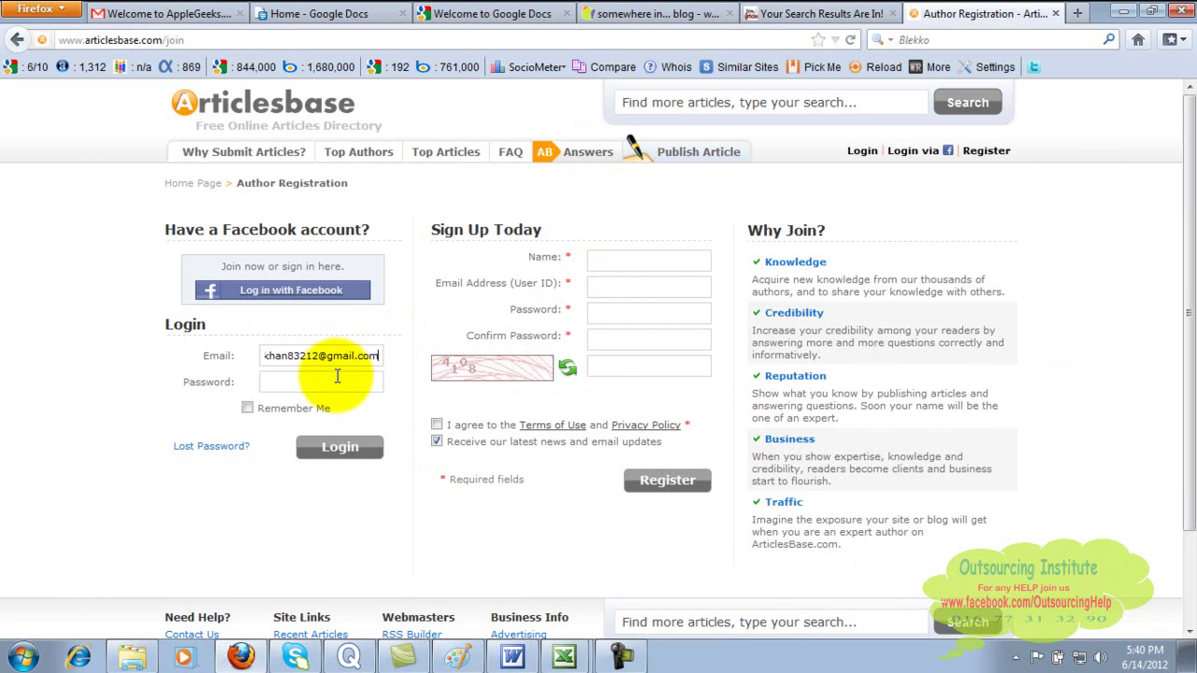
pyautogui.click(339, 383)
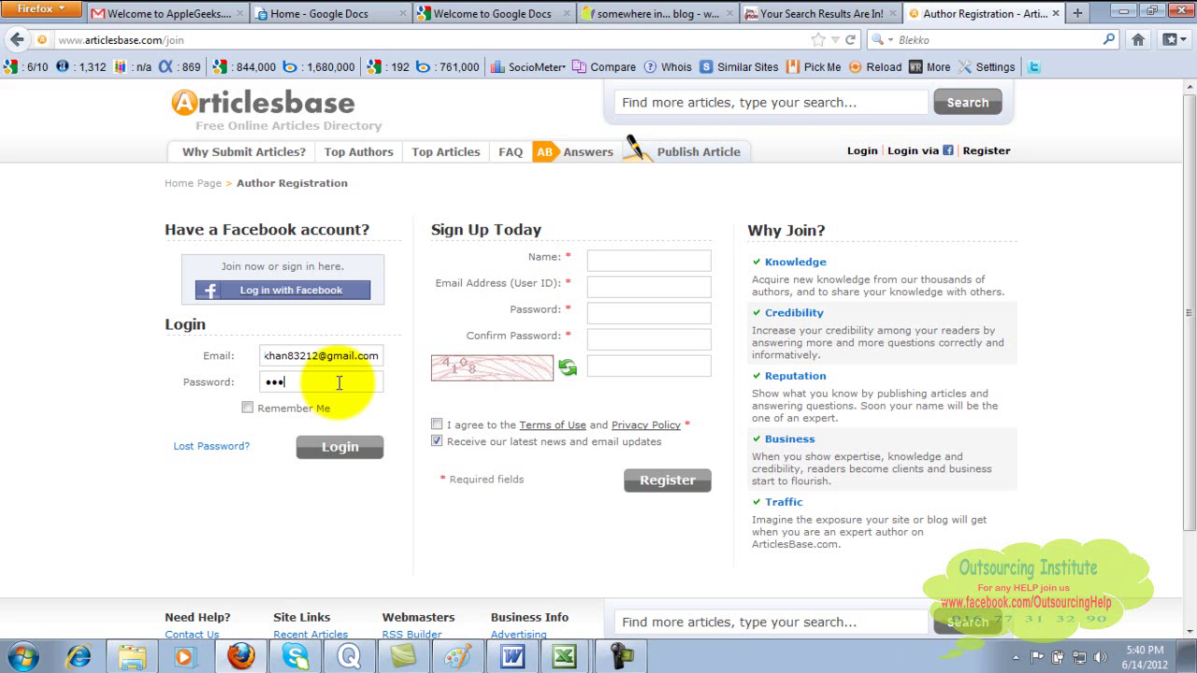
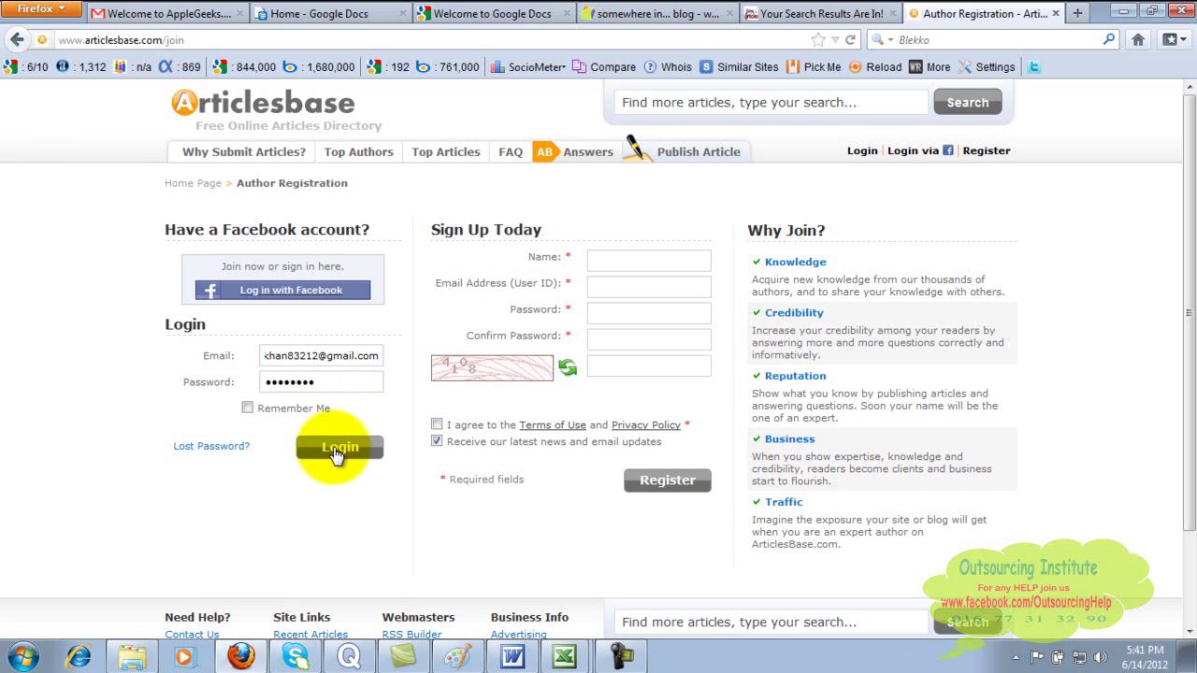
pyautogui.click(336, 451)
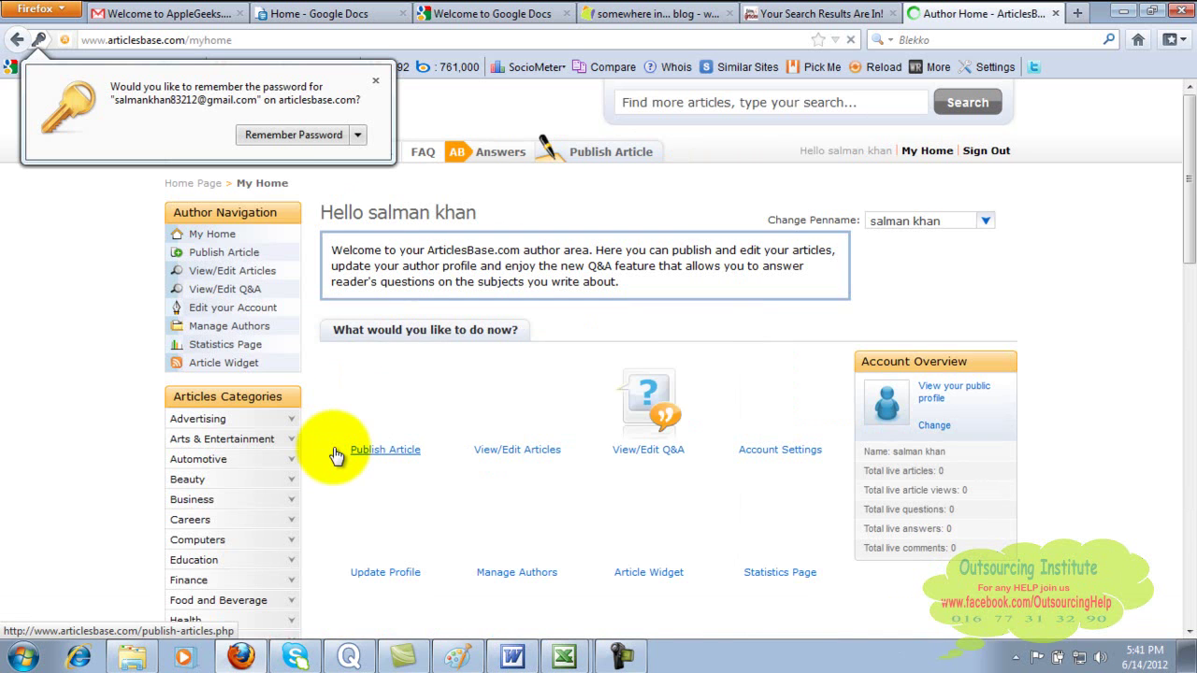
# Step: Dismiss the Remember Password bar and open the Publish Article form from the author home page
pyautogui.click(379, 84)
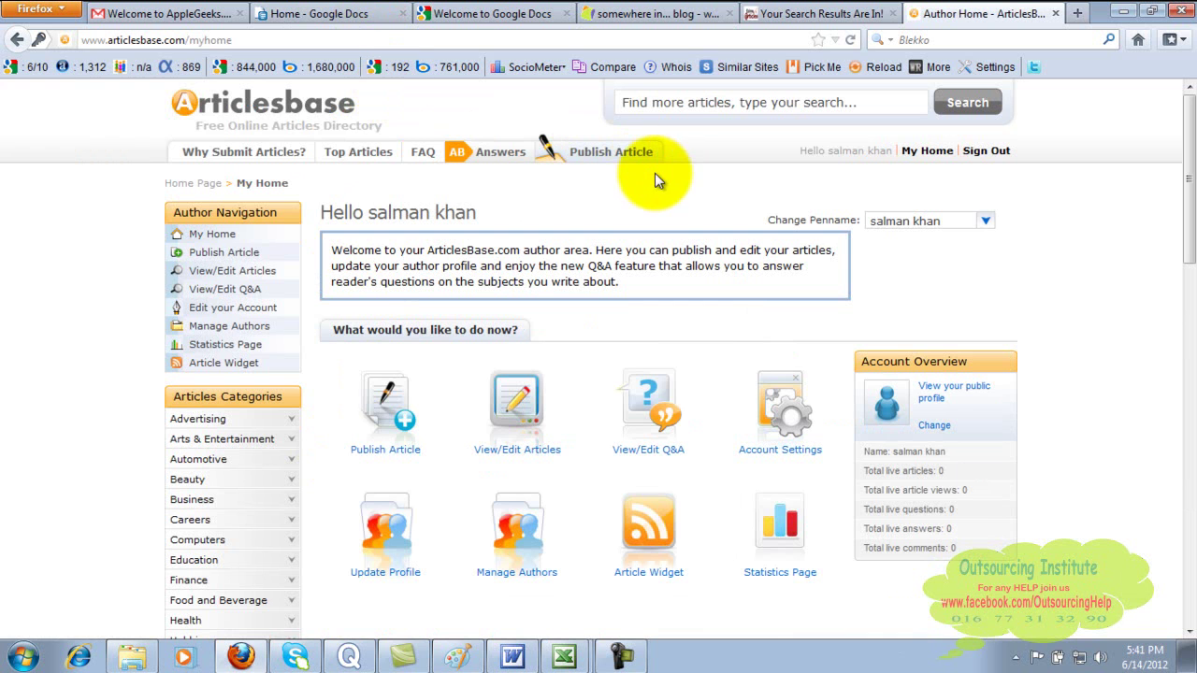
pyautogui.moveTo(1187, 174)
pyautogui.mouseDown()
pyautogui.moveTo(1189, 383)
pyautogui.moveTo(1185, 166)
pyautogui.mouseUp()
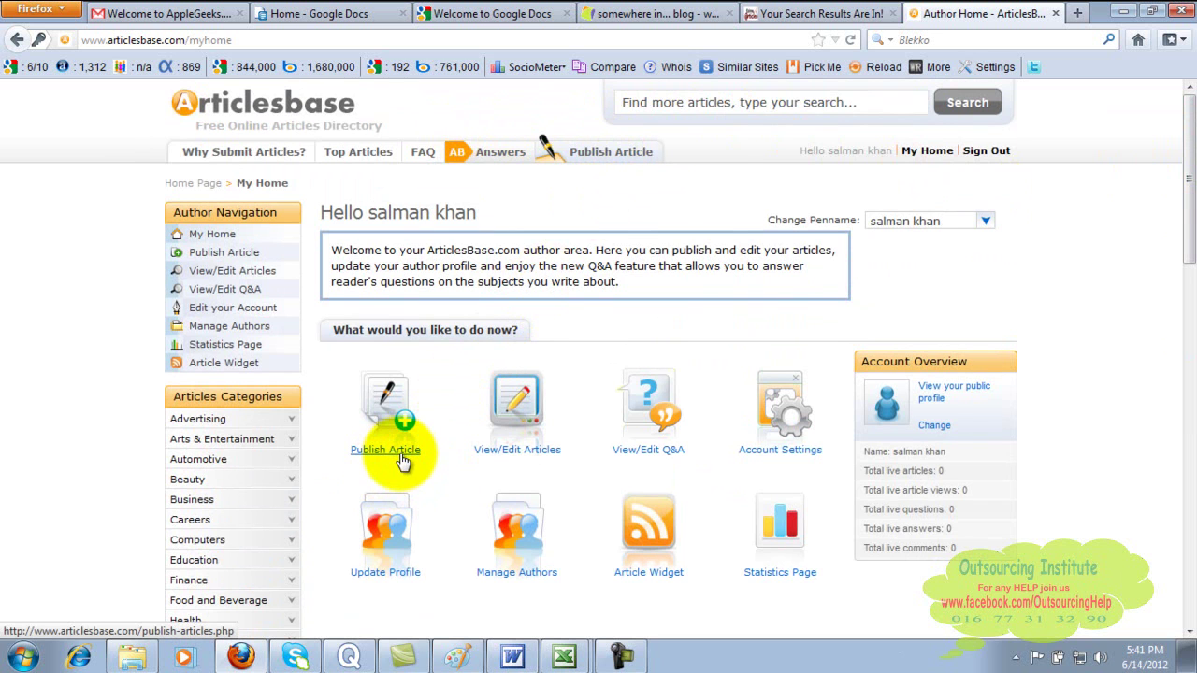
pyautogui.click(588, 159)
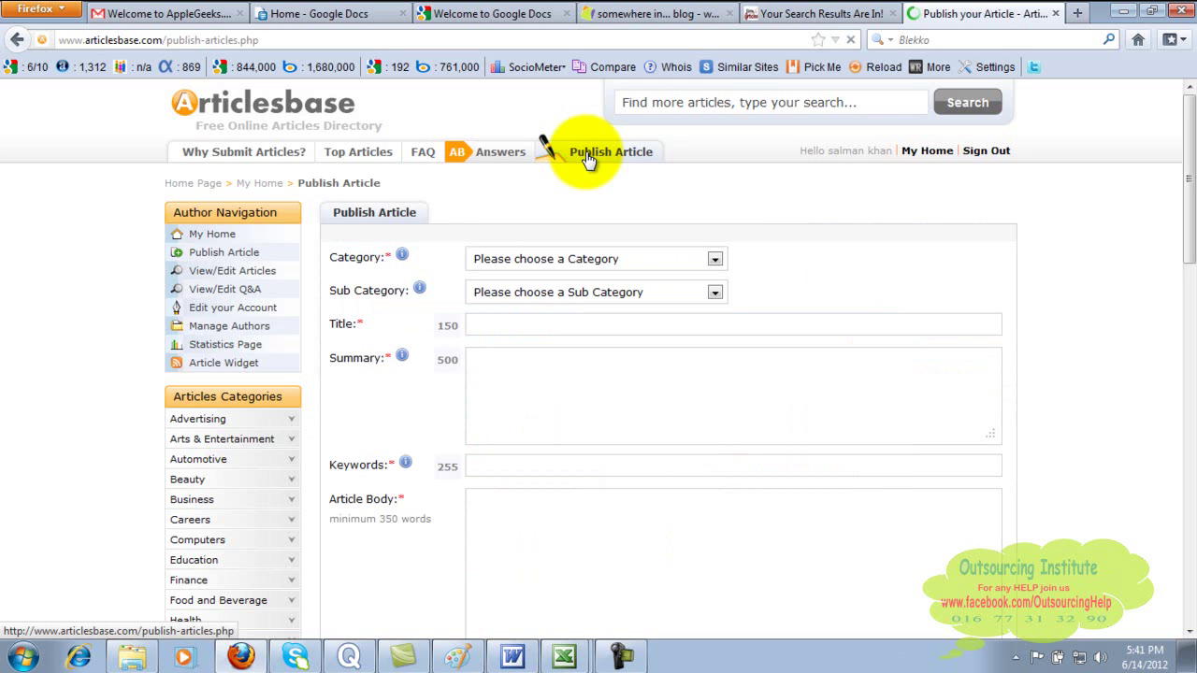
# Step: Place the caret in the empty Article Body editor, then switch to the Word 'article 4' document
pyautogui.click(626, 540)
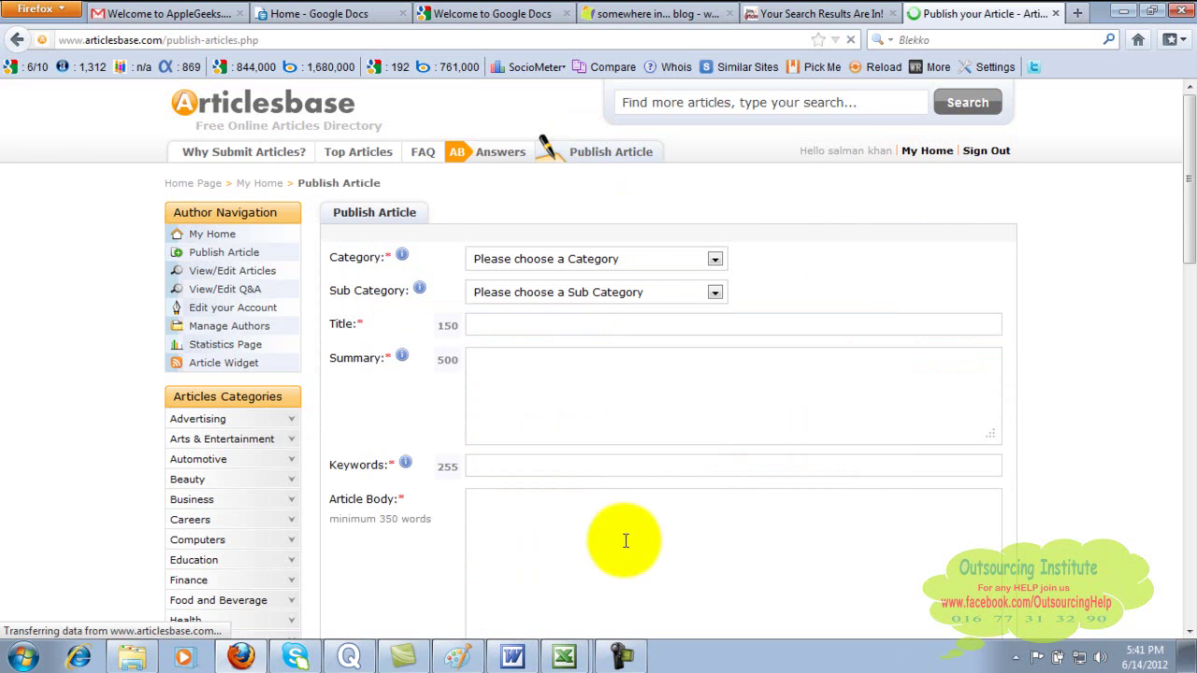
pyautogui.moveTo(1185, 139); pyautogui.dragTo(1192, 241)
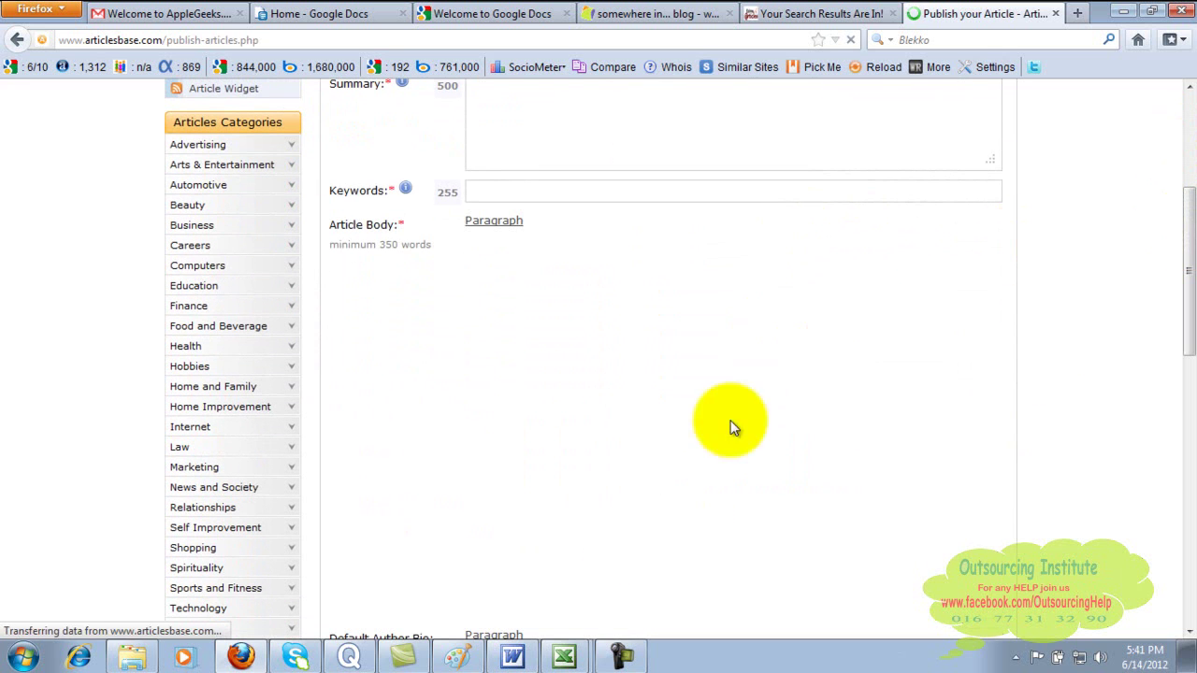
pyautogui.click(625, 407)
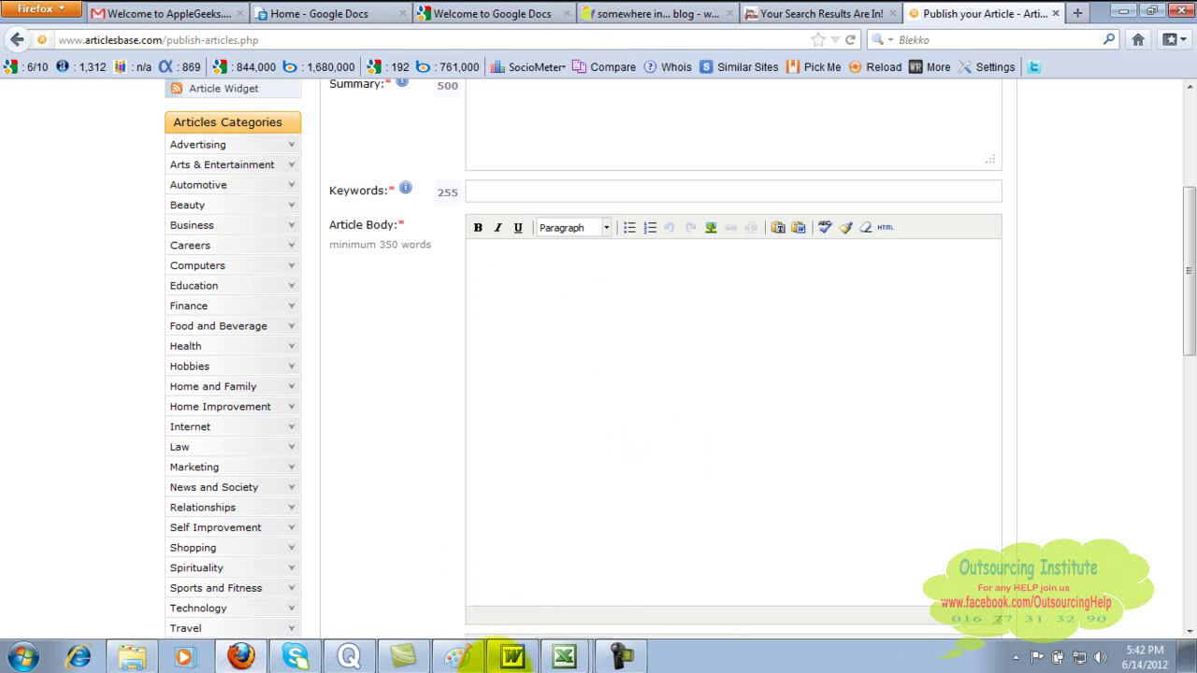
pyautogui.click(513, 657)
# Step: Copy the entire 'article 4' fuel-saving text from Word and minimise Word to return to Firefox
pyautogui.click(449, 197)
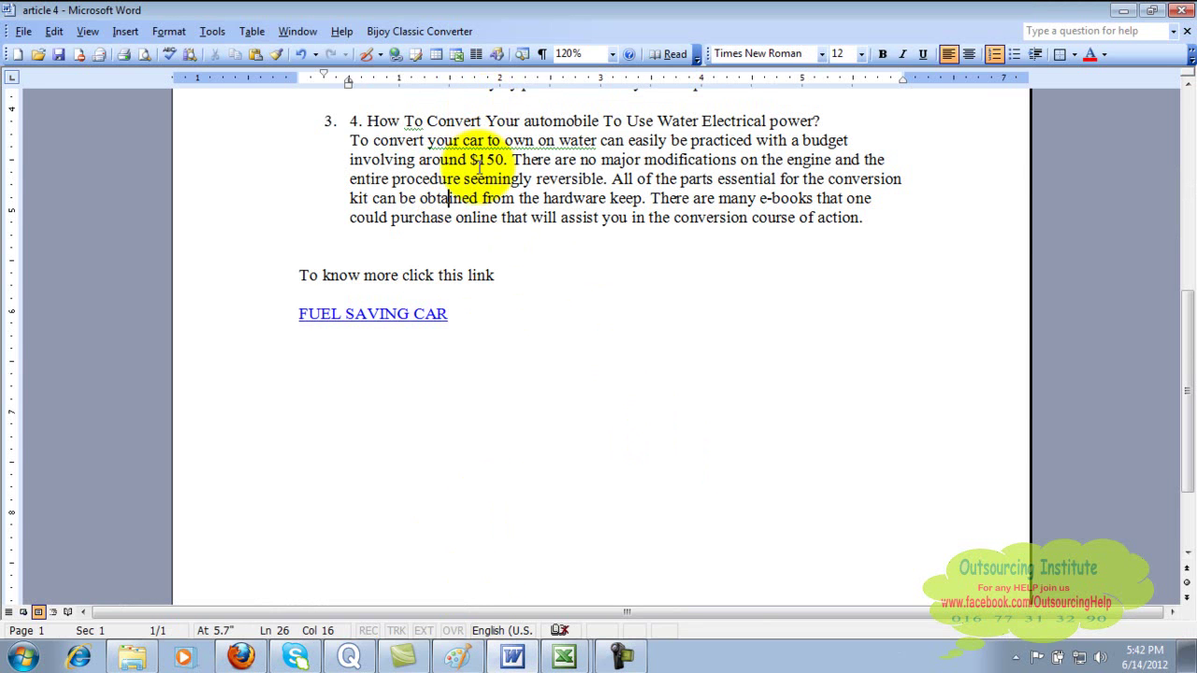
pyautogui.click(478, 160)
pyautogui.hotkey('ctrl', 'a')
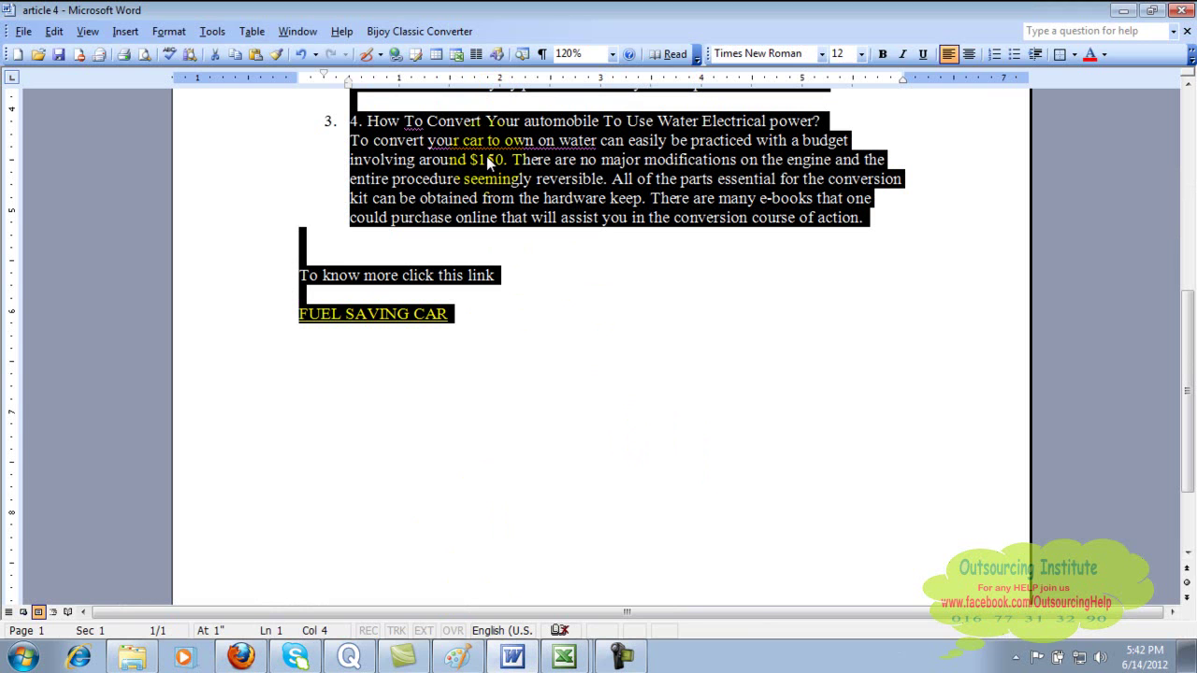
pyautogui.rightClick(487, 164)
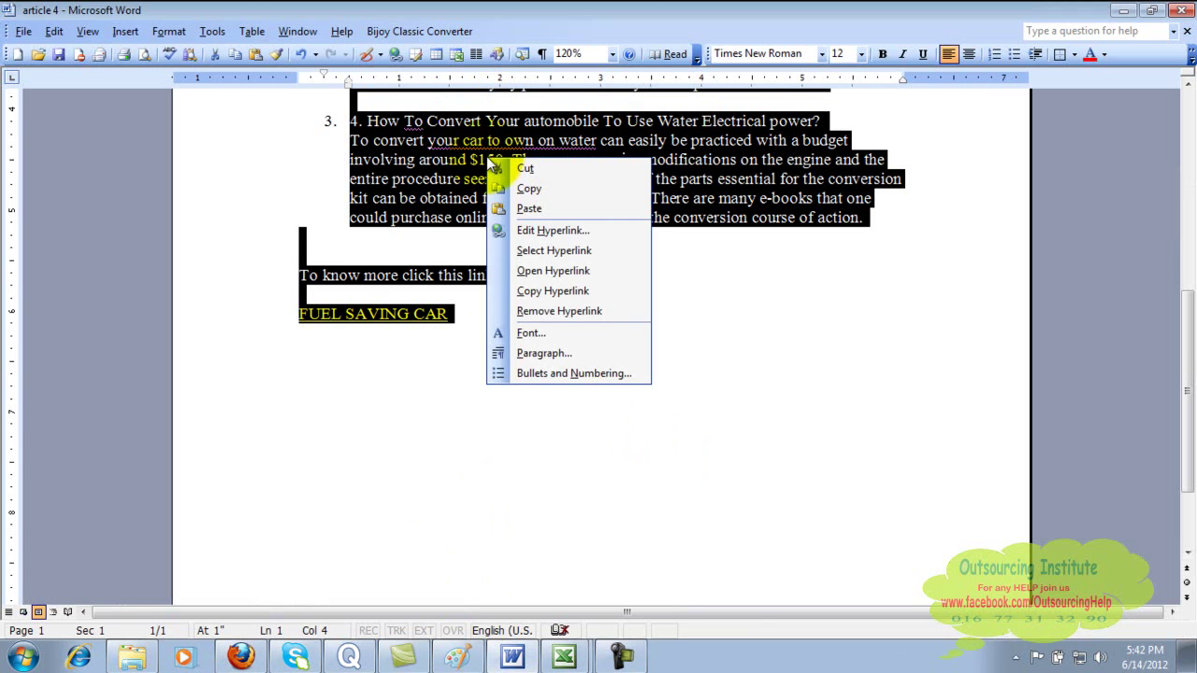
pyautogui.click(534, 190)
pyautogui.click(512, 654)
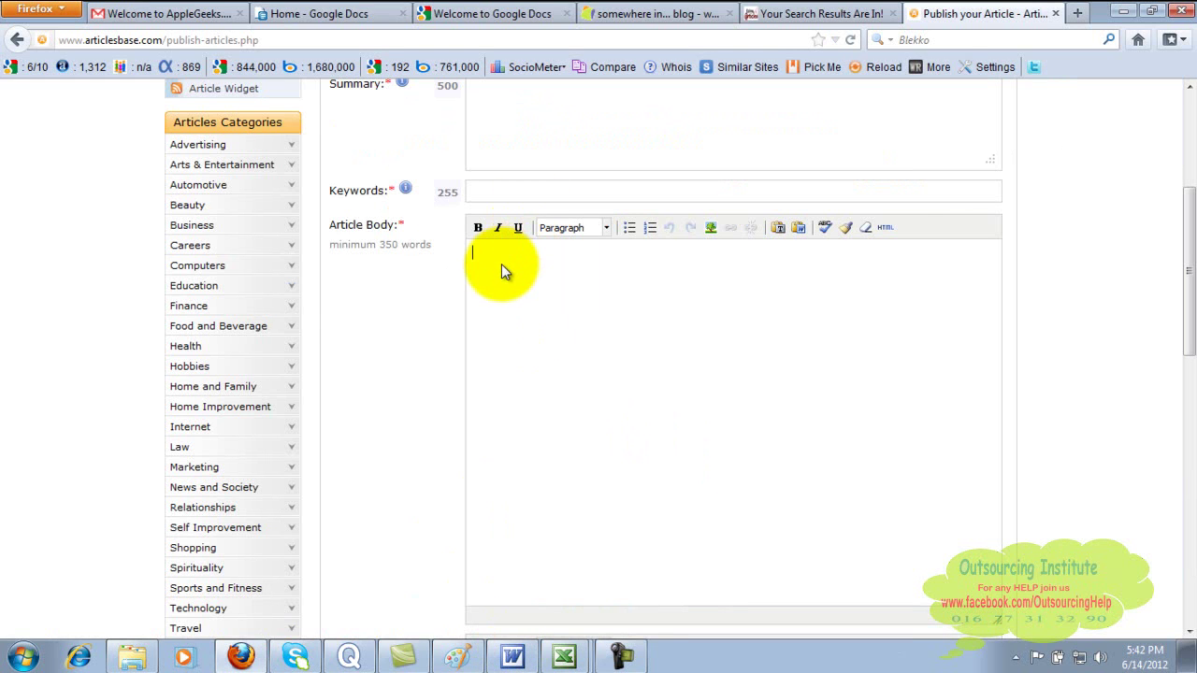
# Step: Paste the copied fuel-saving article into the Article Body (1725 characters)
pyautogui.rightClick(501, 263)
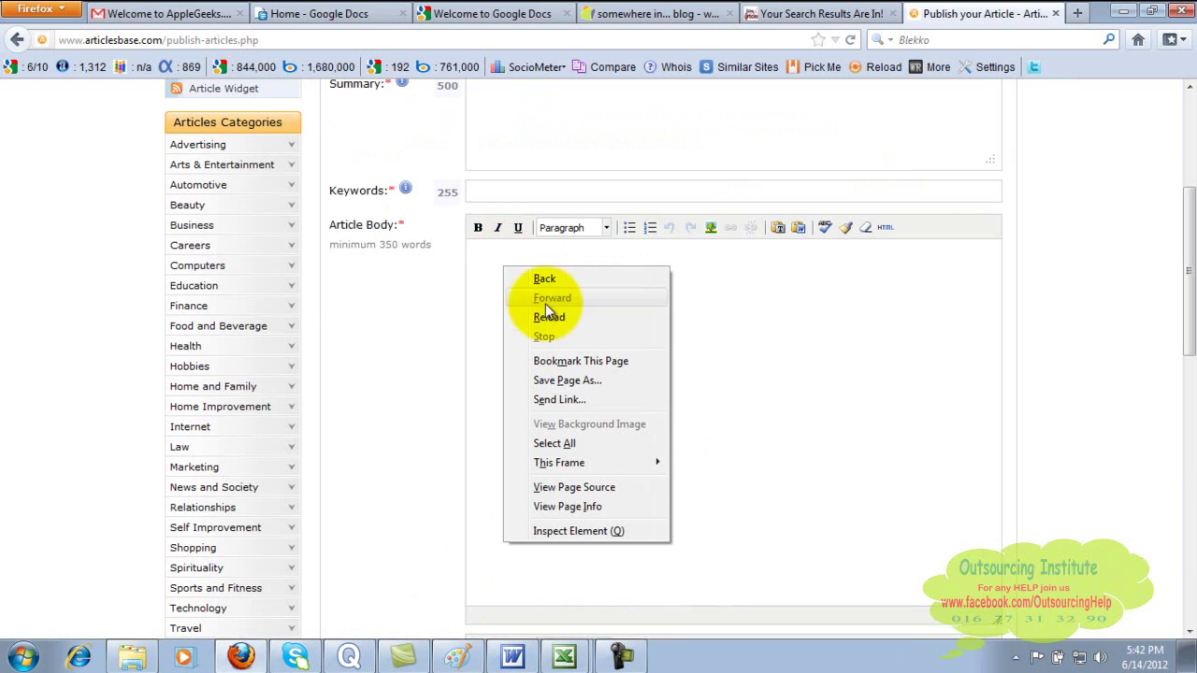
pyautogui.click(706, 364)
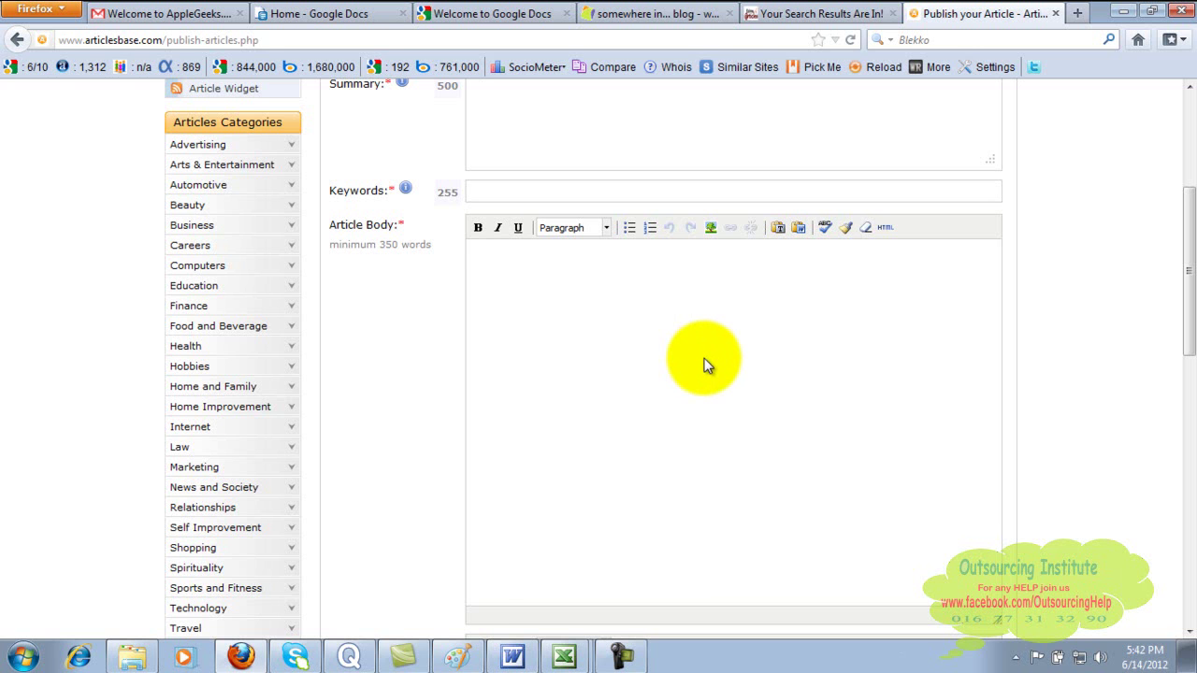
pyautogui.hotkey('ctrl', 'v')
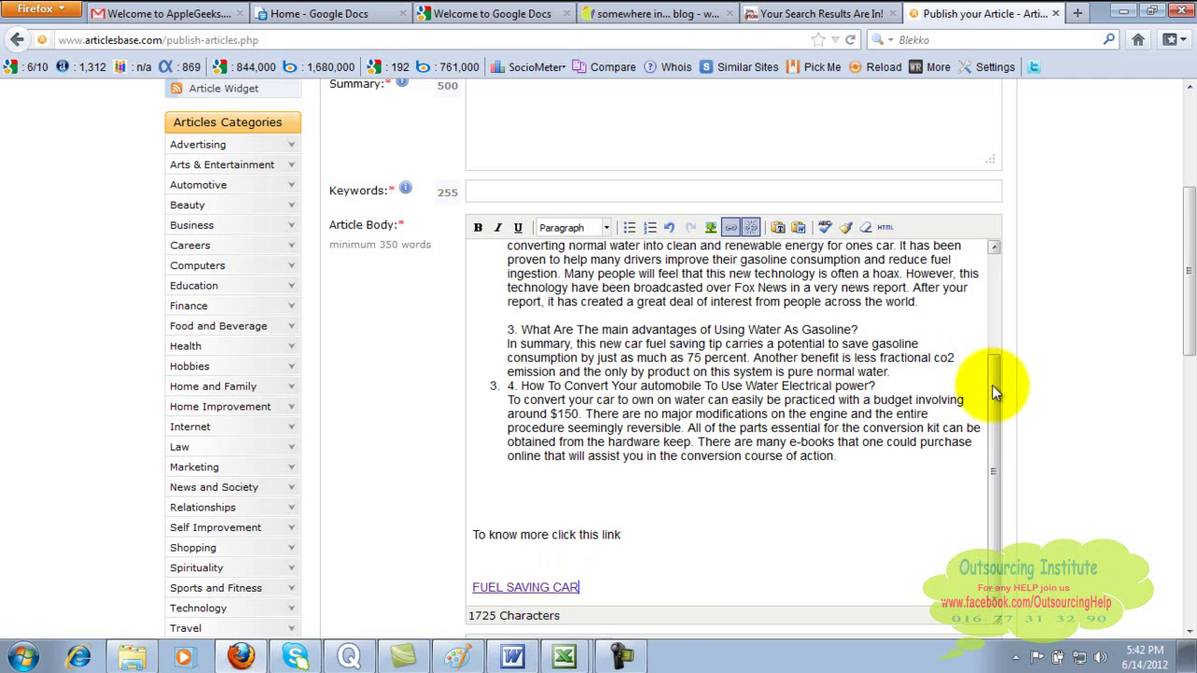
# Step: Glance at the Bengali blog and EzineArticles tabs, then return to the publish form's Title field
pyautogui.click(608, 13)
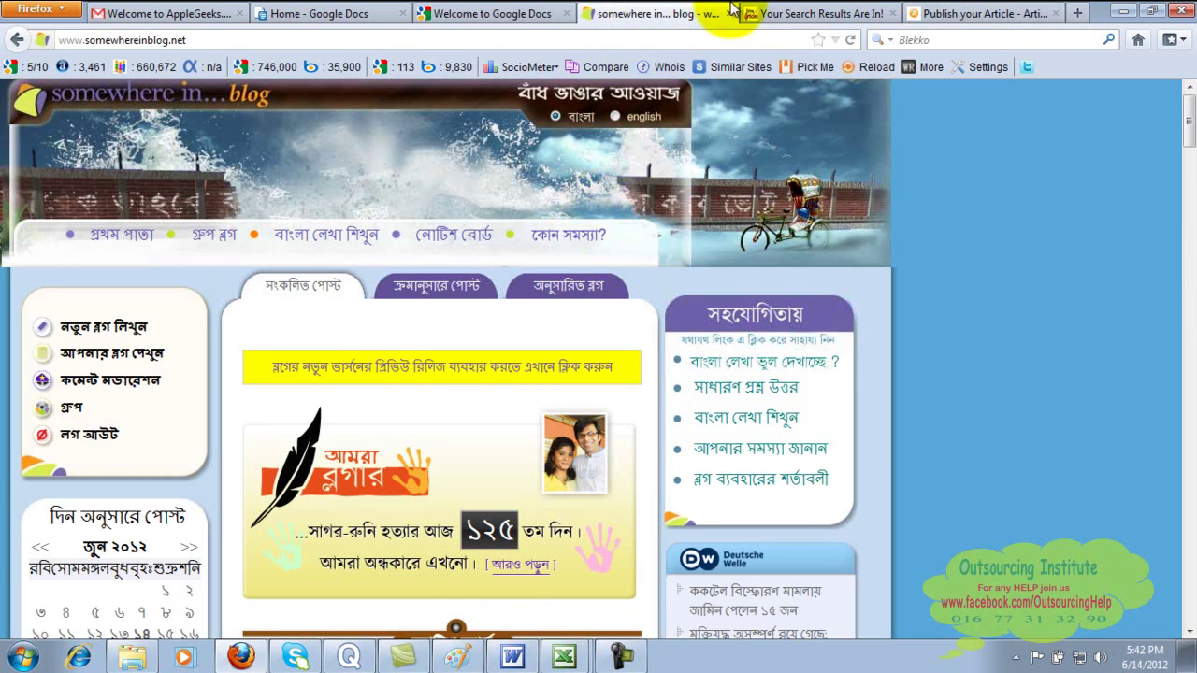
pyautogui.click(828, 11)
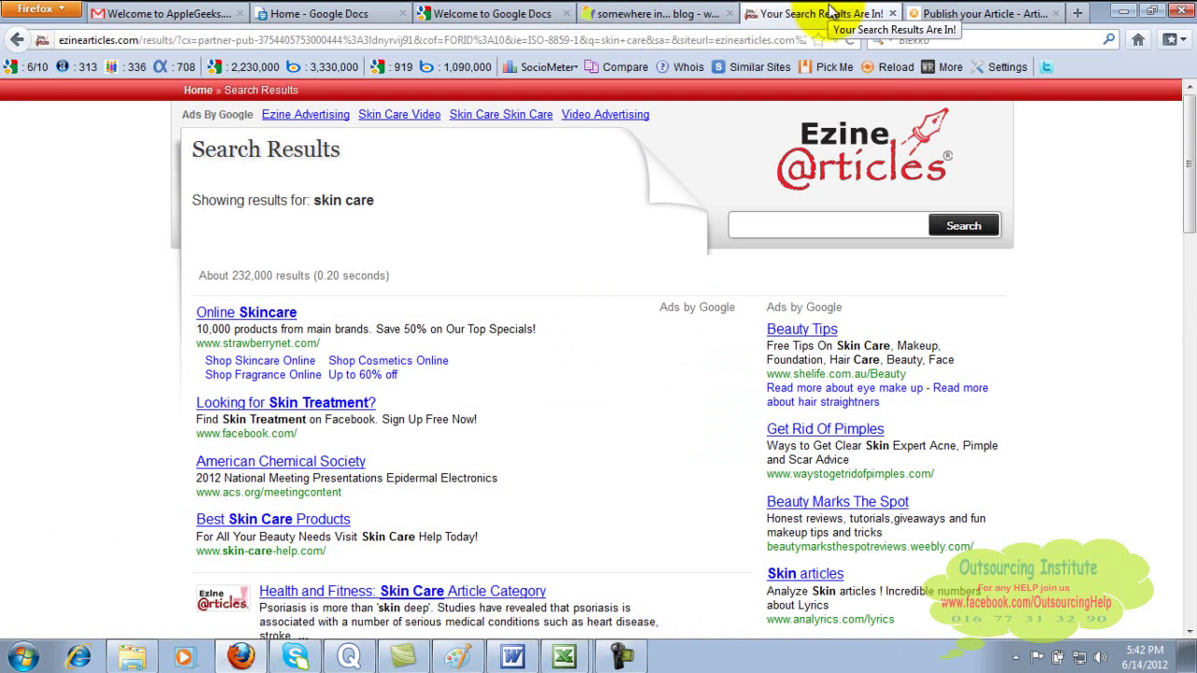
pyautogui.click(963, 13)
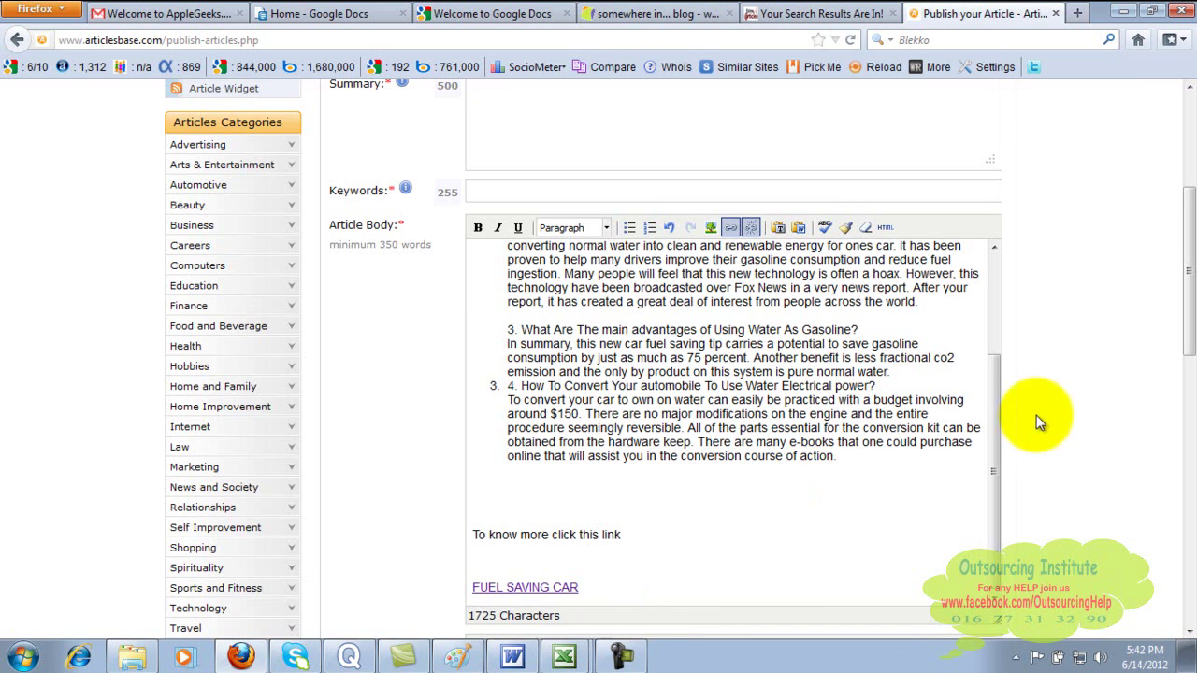
pyautogui.moveTo(991, 440); pyautogui.dragTo(1012, 323)
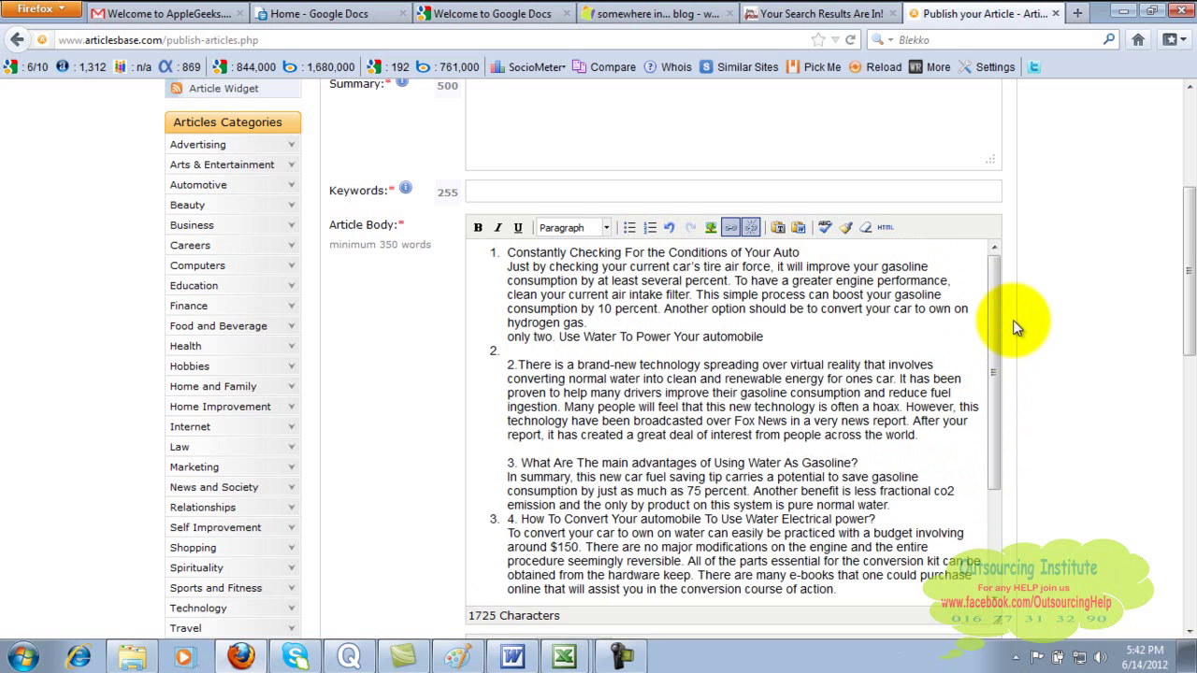
pyautogui.moveTo(1189, 245); pyautogui.dragTo(1191, 178)
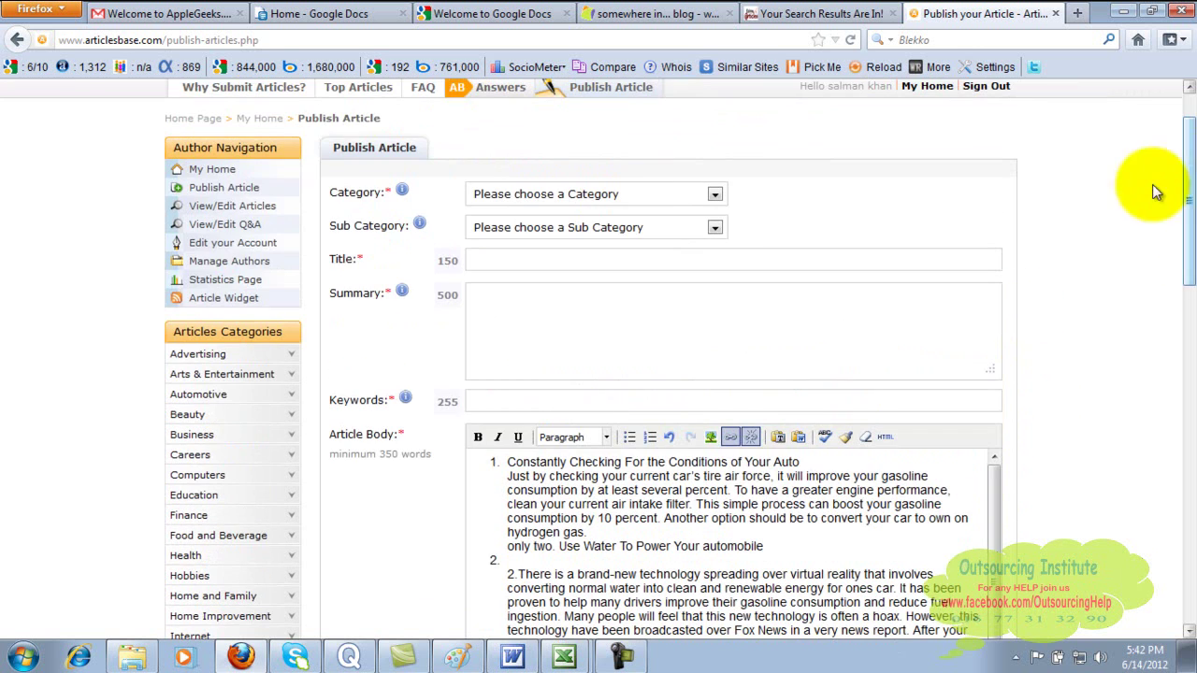
pyautogui.click(695, 261)
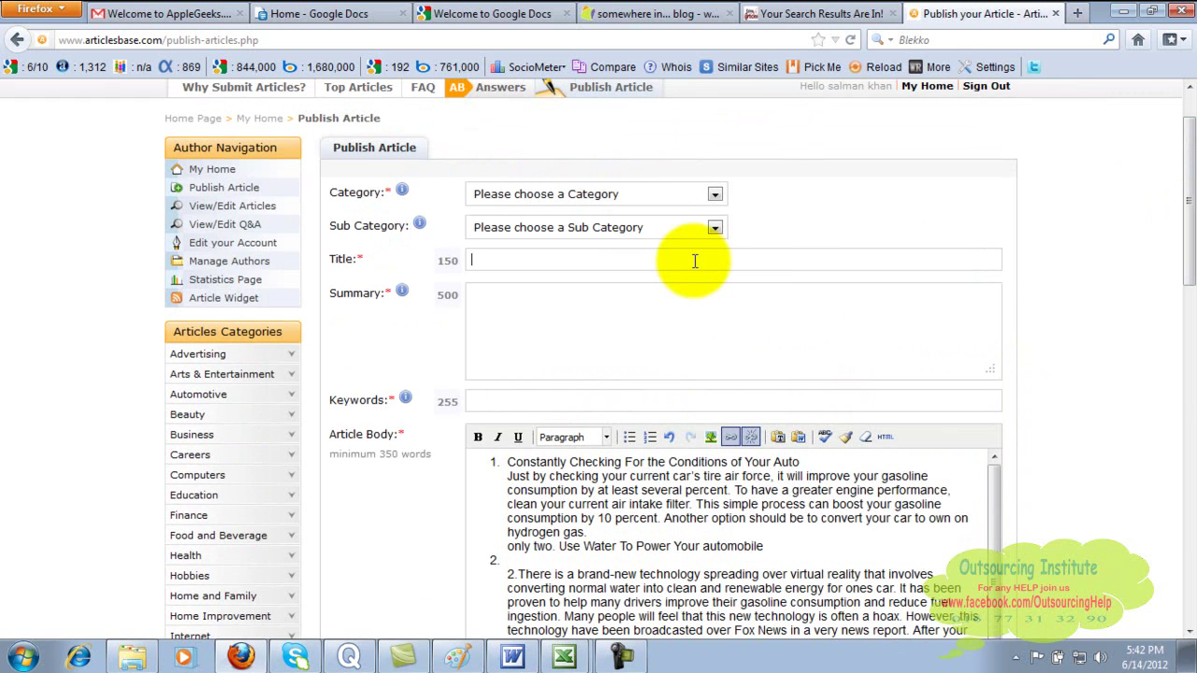
# Step: Title the article 'Car Fuel Saving Tips' with category Automotive and sub category Cars
pyautogui.write('Car')
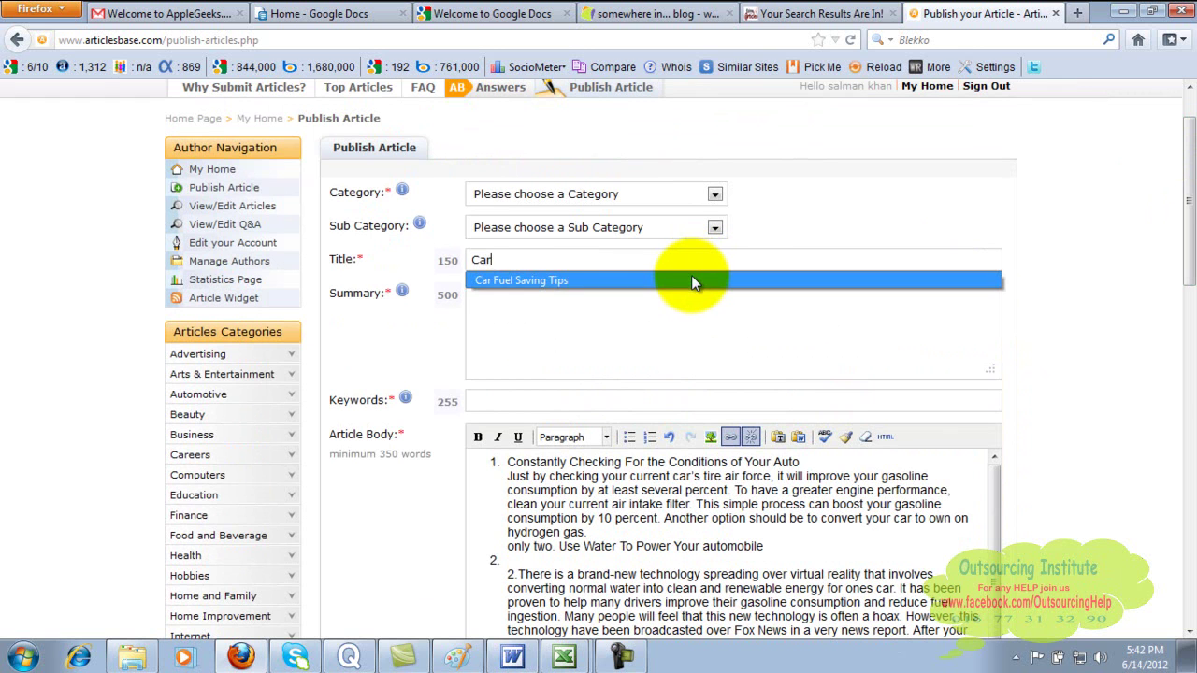
pyautogui.click(692, 278)
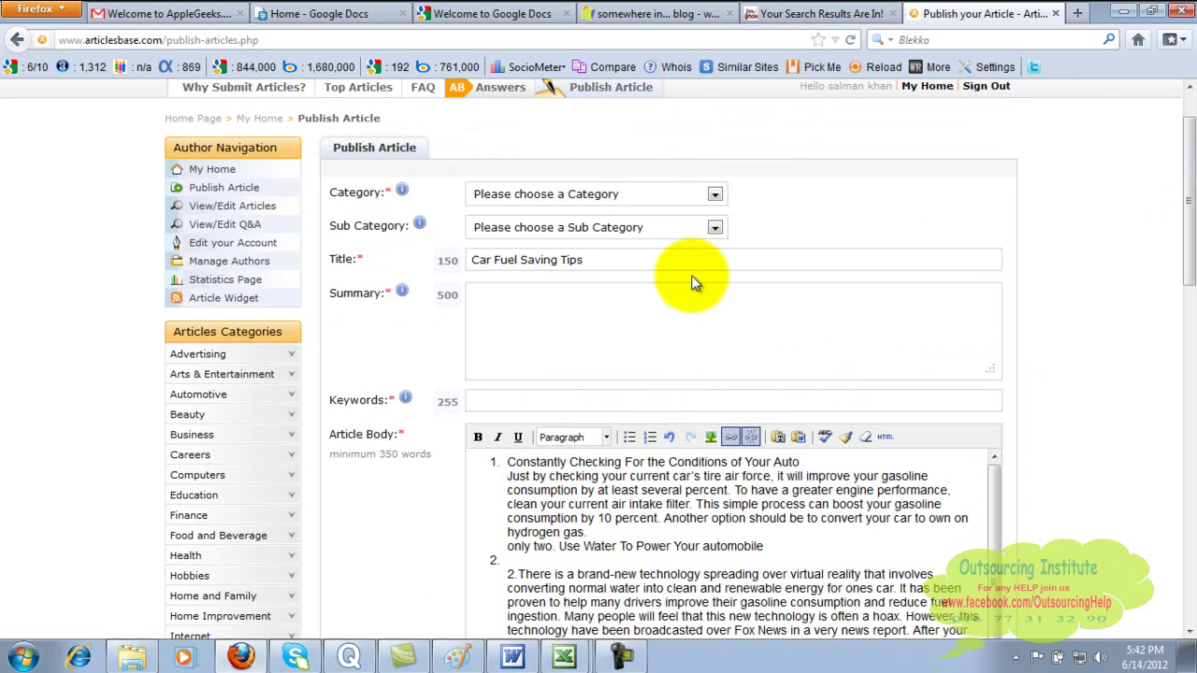
pyautogui.click(714, 193)
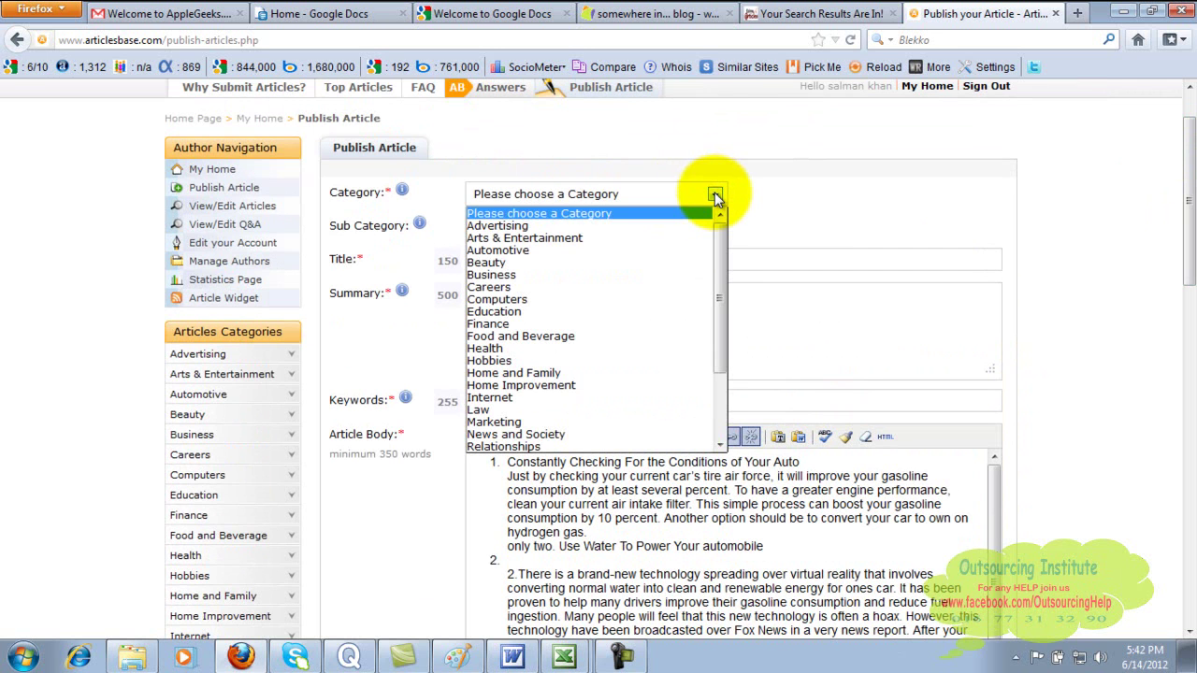
pyautogui.click(687, 253)
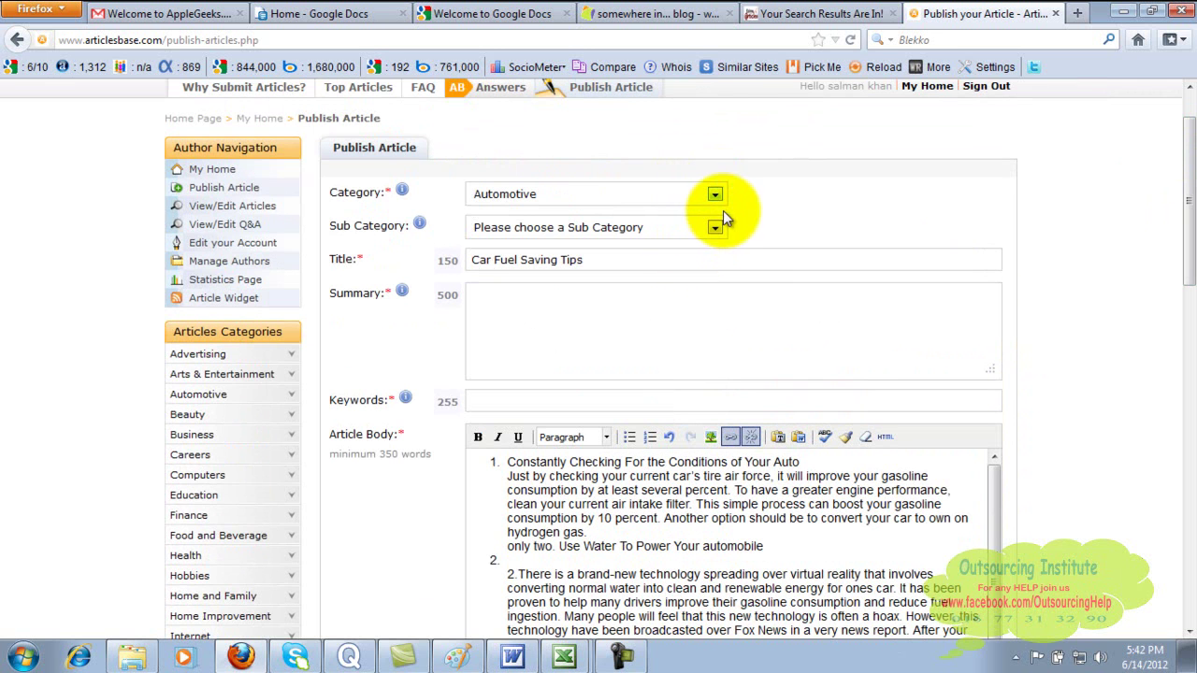
pyautogui.click(714, 230)
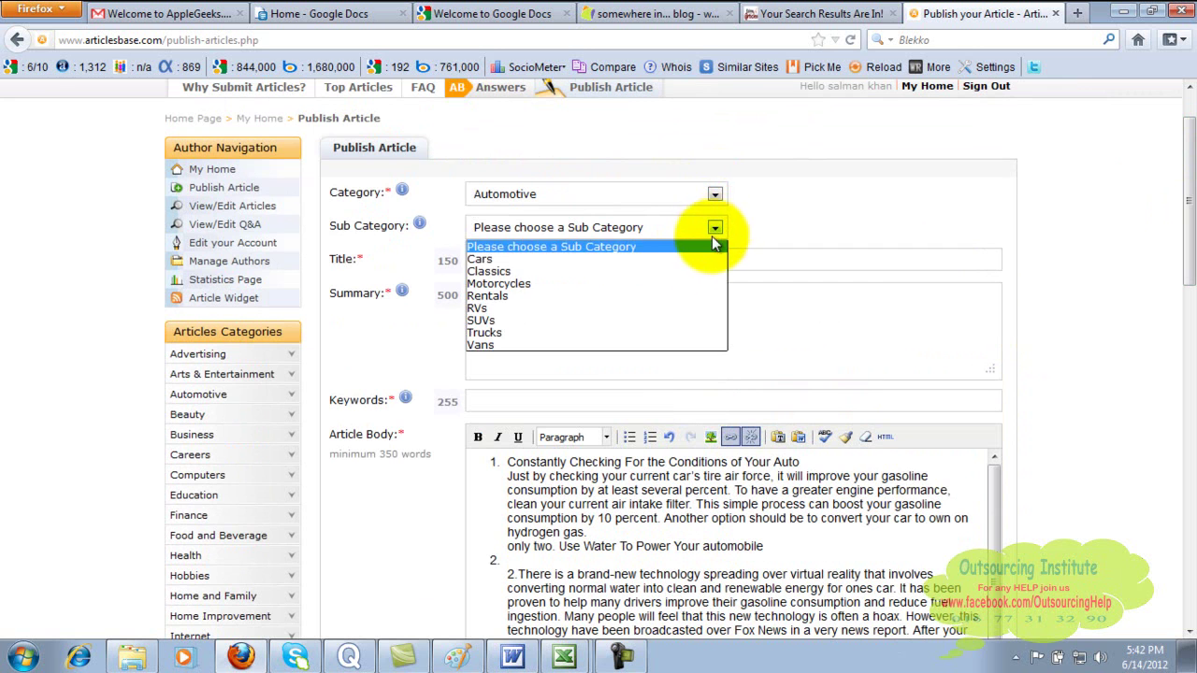
pyautogui.click(707, 258)
pyautogui.click(635, 322)
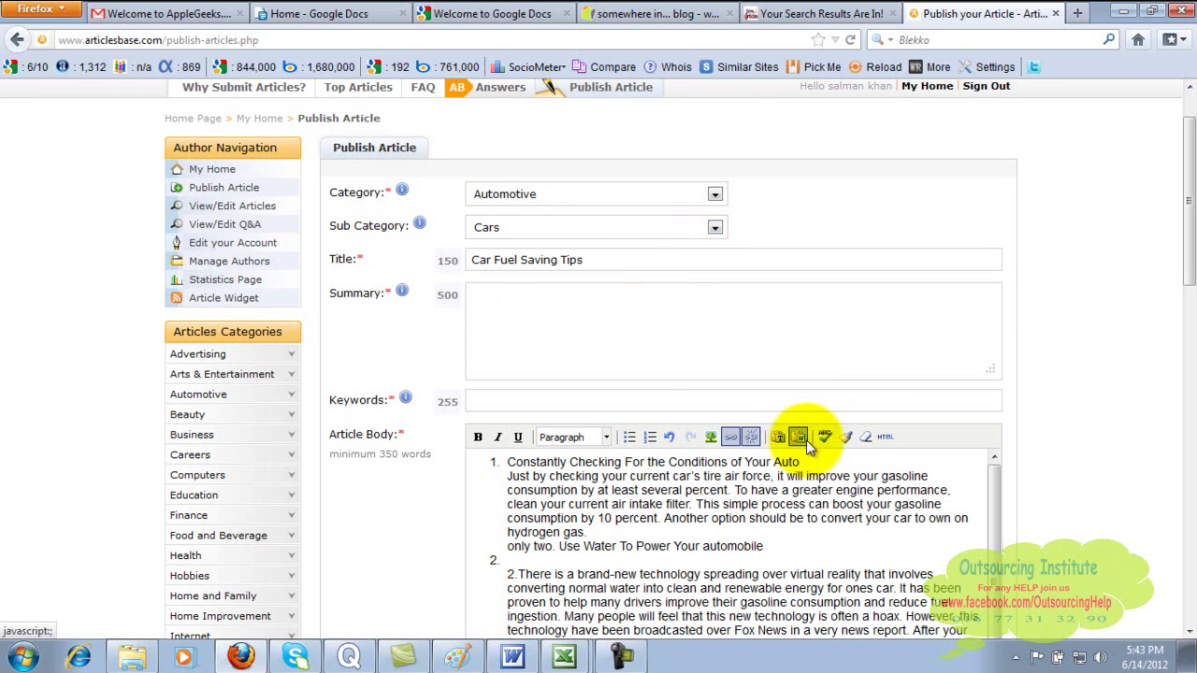
# Step: Cut the first tip about checking your auto's conditions from the body and paste it into Summary
pyautogui.moveTo(508, 463); pyautogui.dragTo(720, 530)
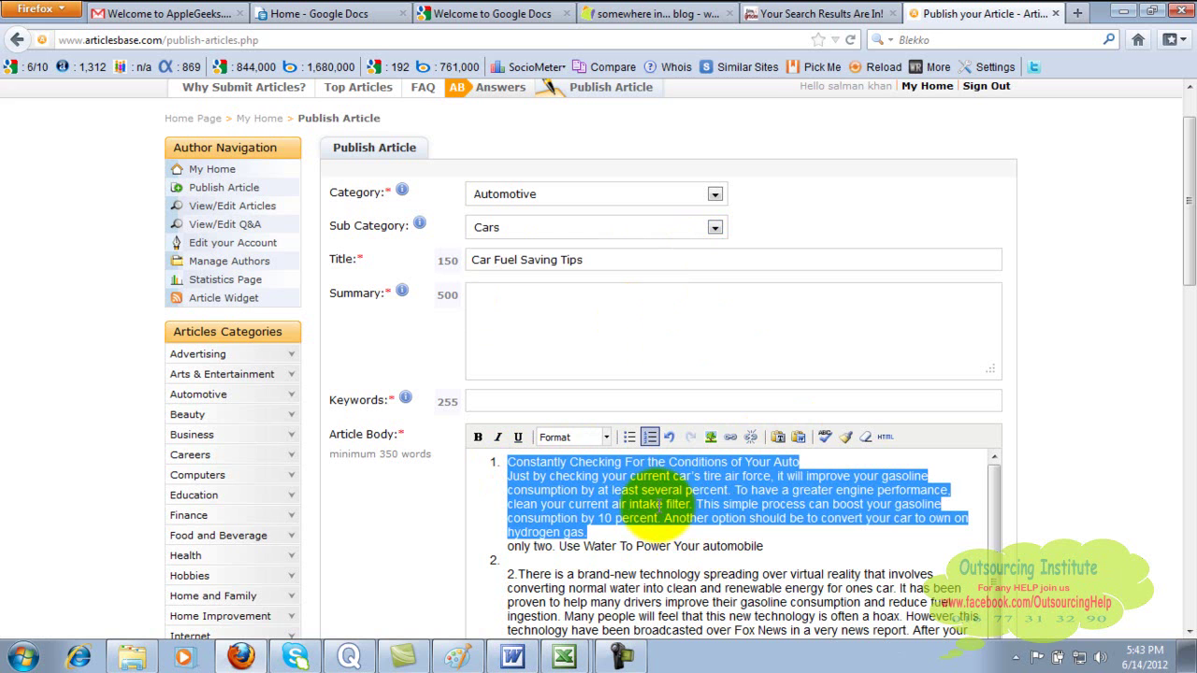
pyautogui.rightClick(661, 506)
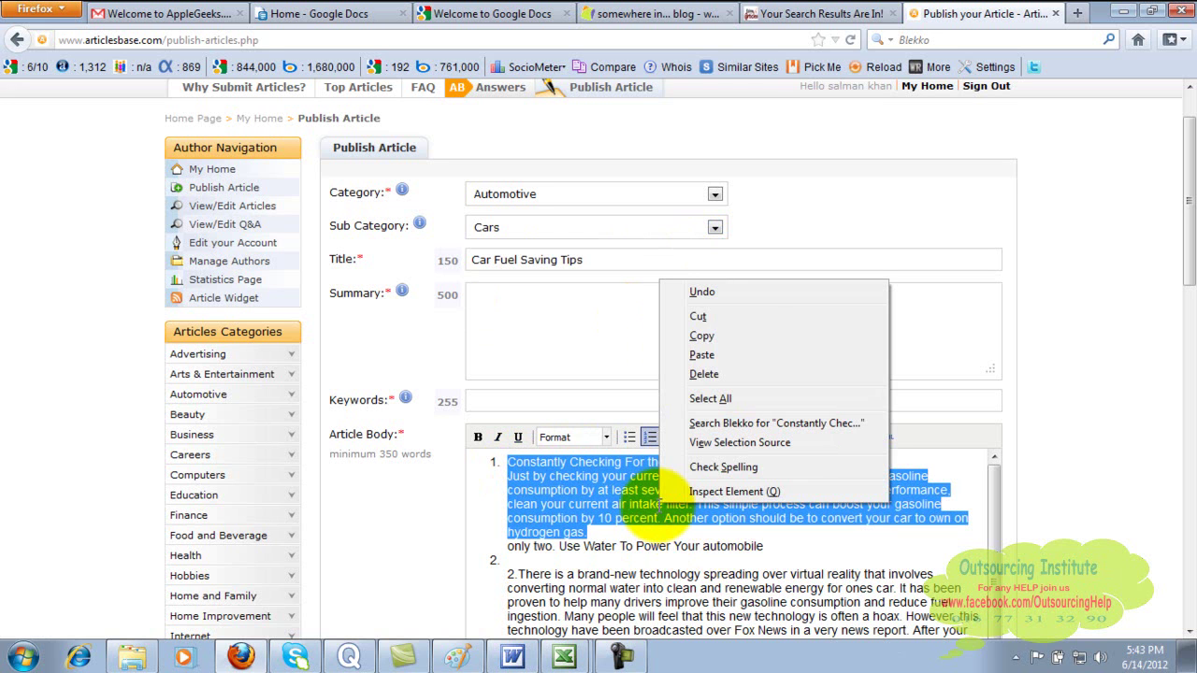
pyautogui.click(750, 319)
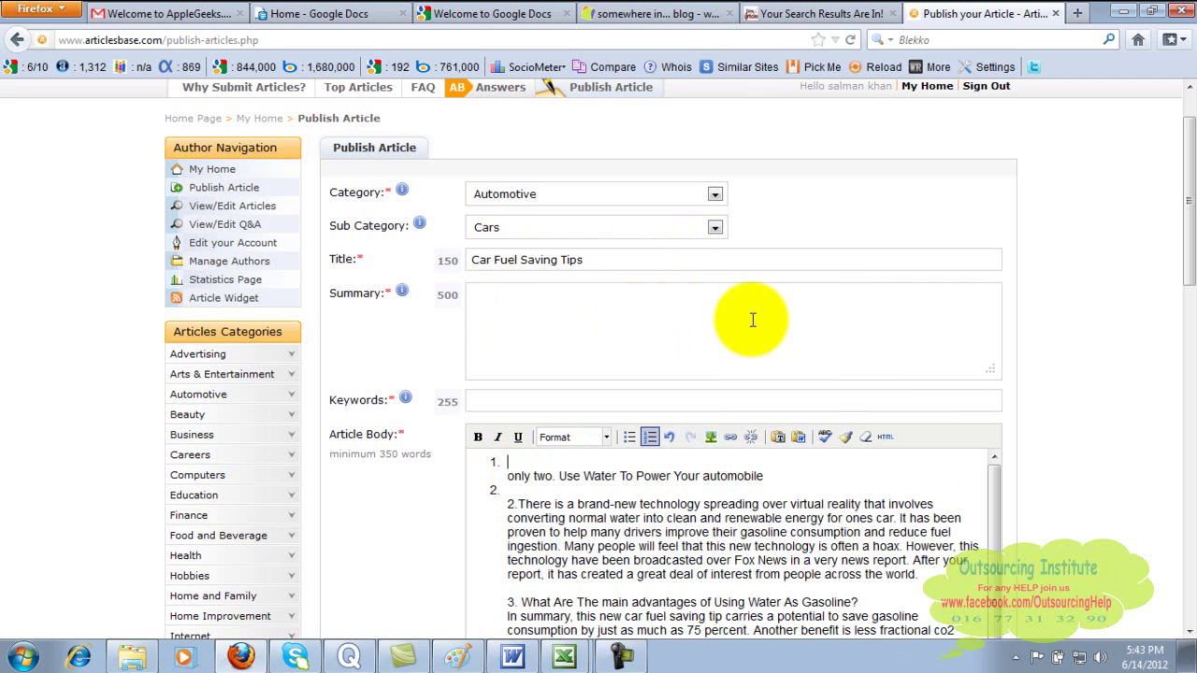
pyautogui.rightClick(551, 304)
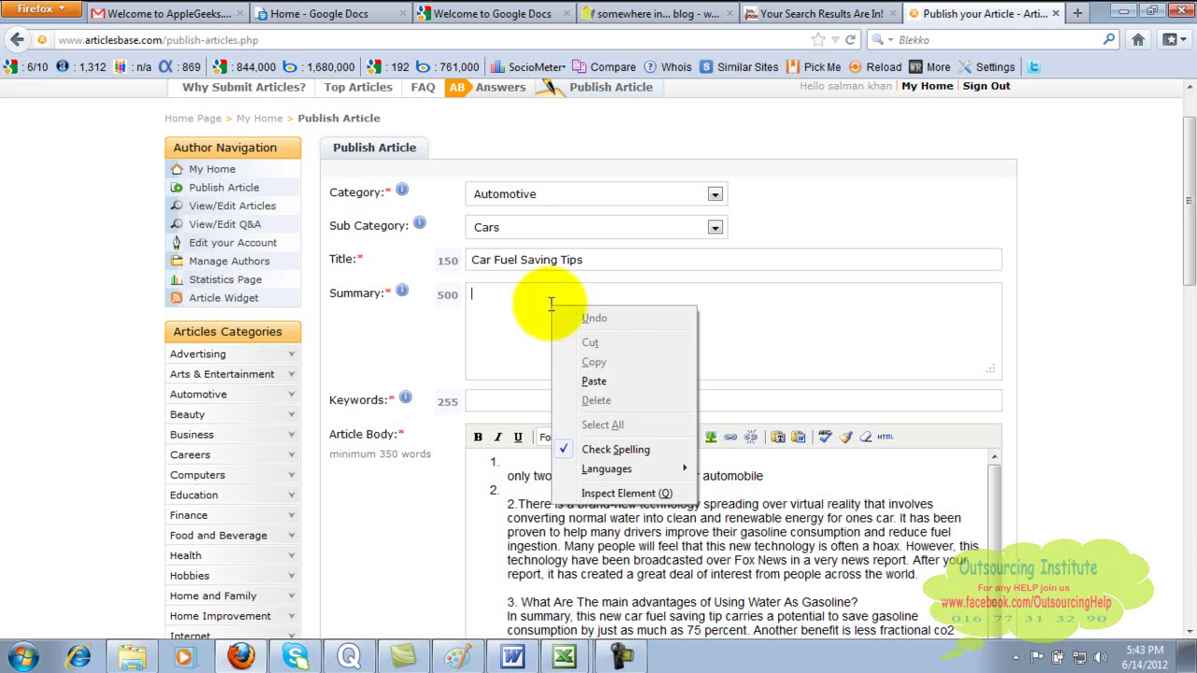
pyautogui.click(605, 380)
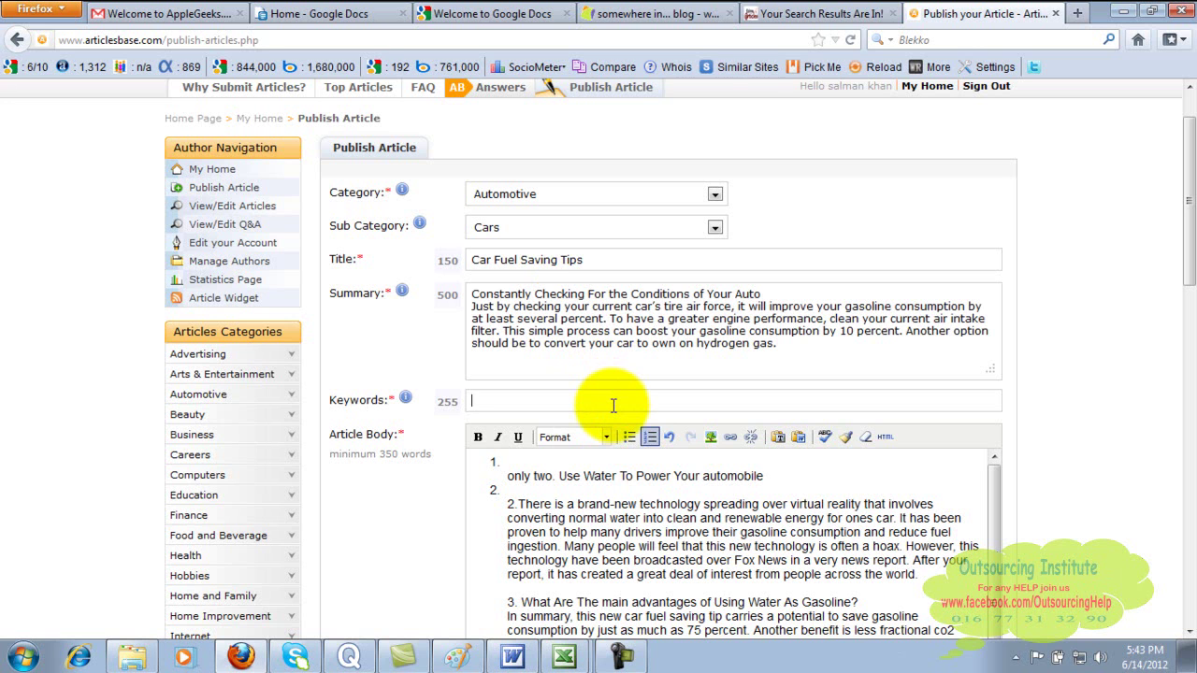
# Step: Fill the keywords with 'cars, best cars, Fuel saving cars'
pyautogui.click(614, 405)
pyautogui.write('car')
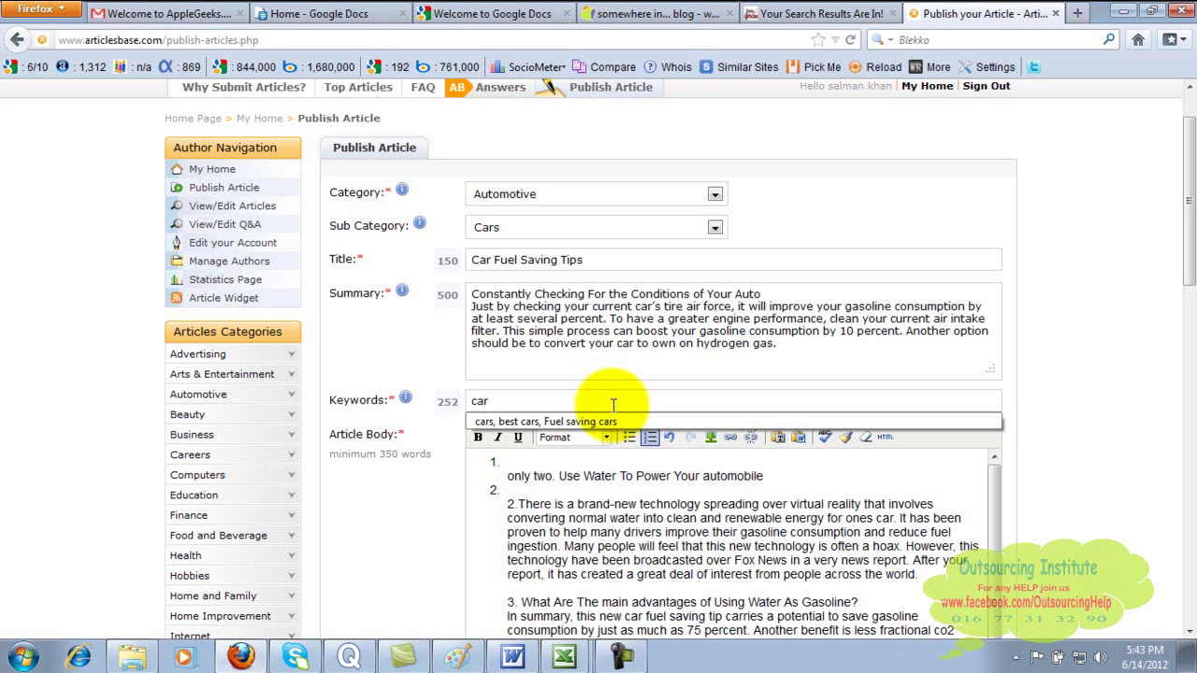
pyautogui.click(612, 416)
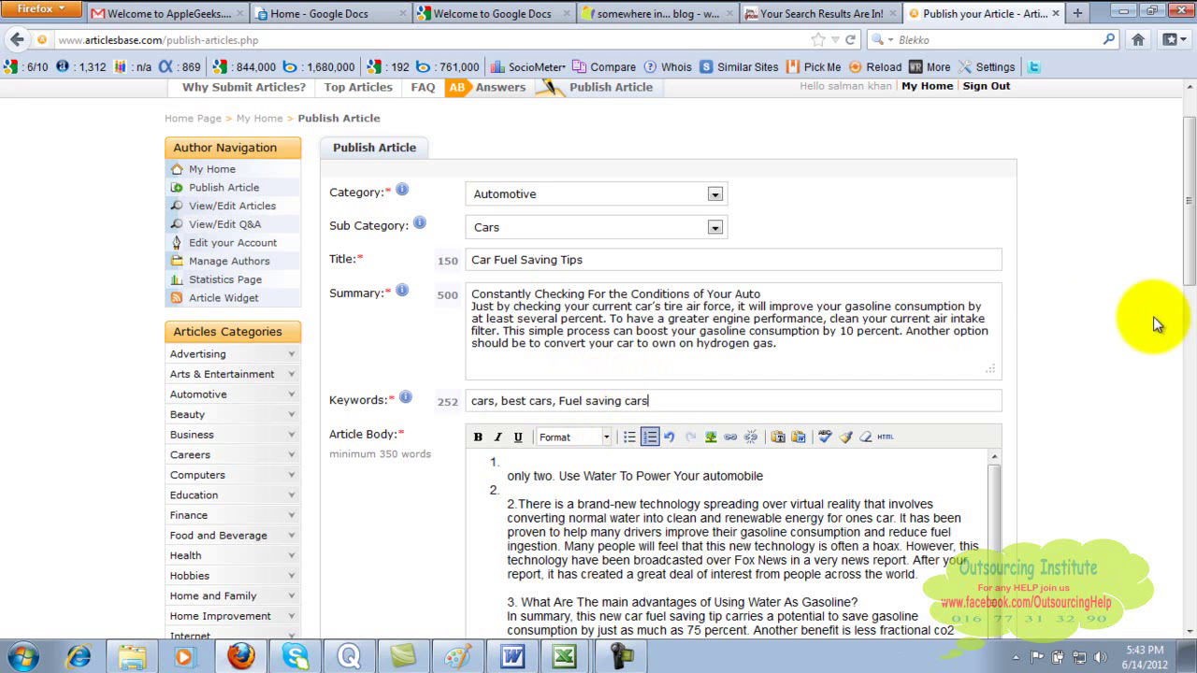
# Step: Enter the final verification code digit 5 and scroll back to the top of the form
pyautogui.moveTo(1189, 215); pyautogui.dragTo(1185, 395)
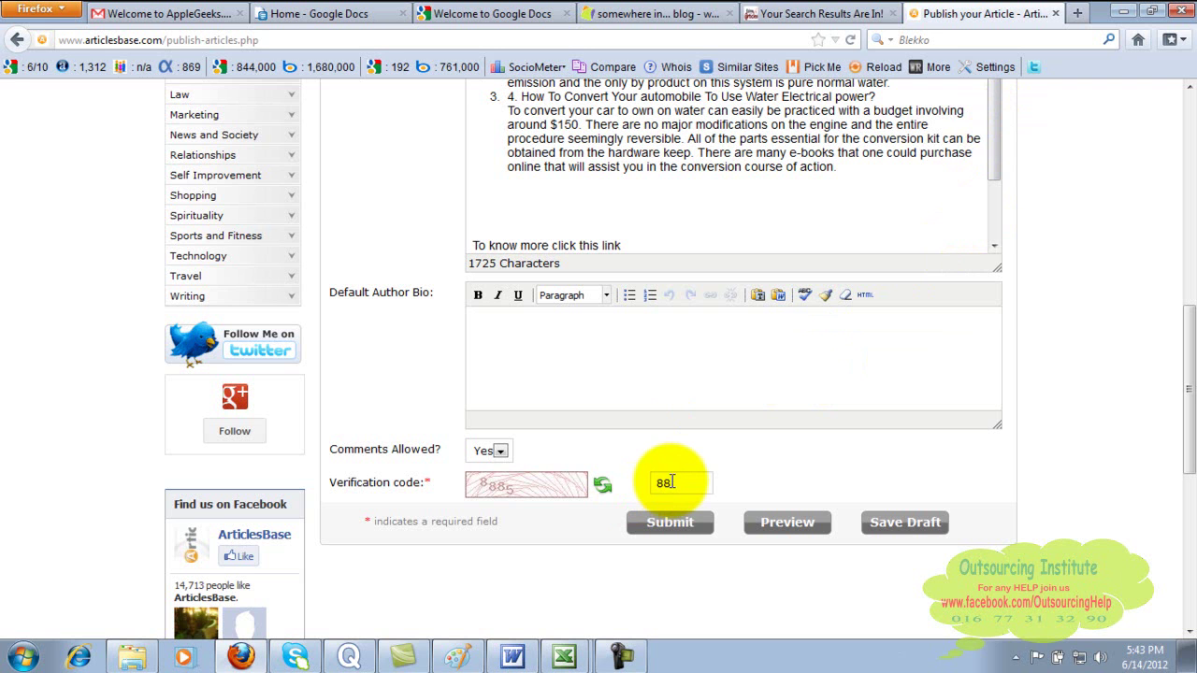
pyautogui.write('5')
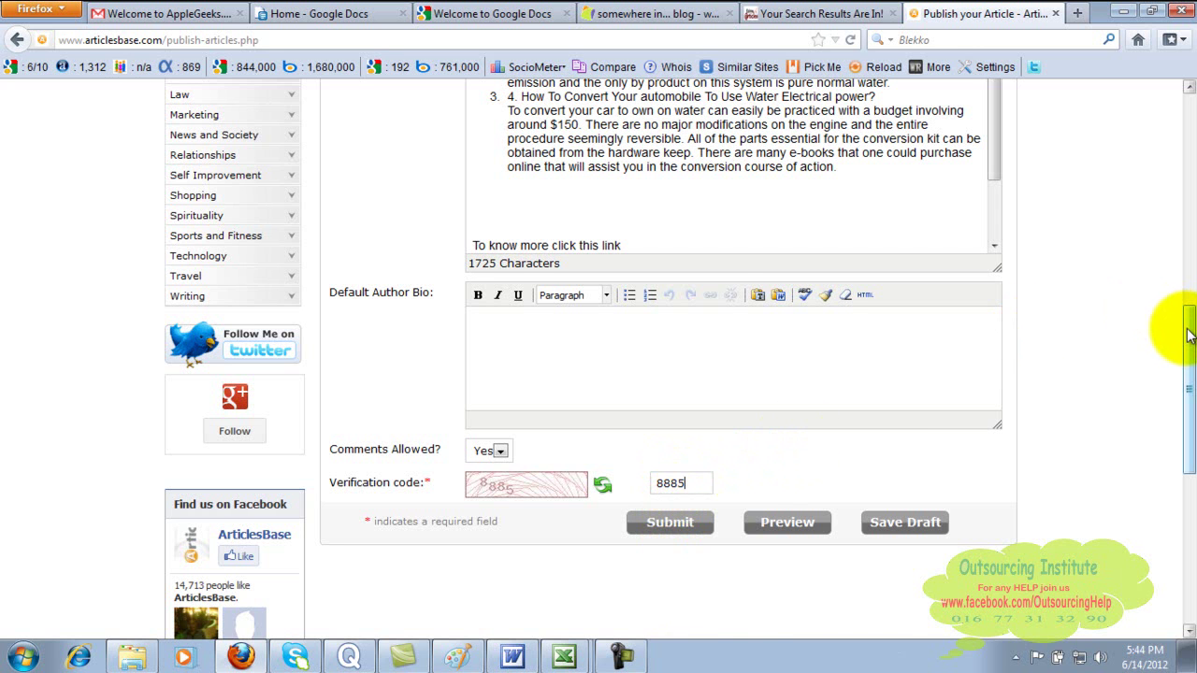
pyautogui.moveTo(1187, 326); pyautogui.dragTo(1193, 138)
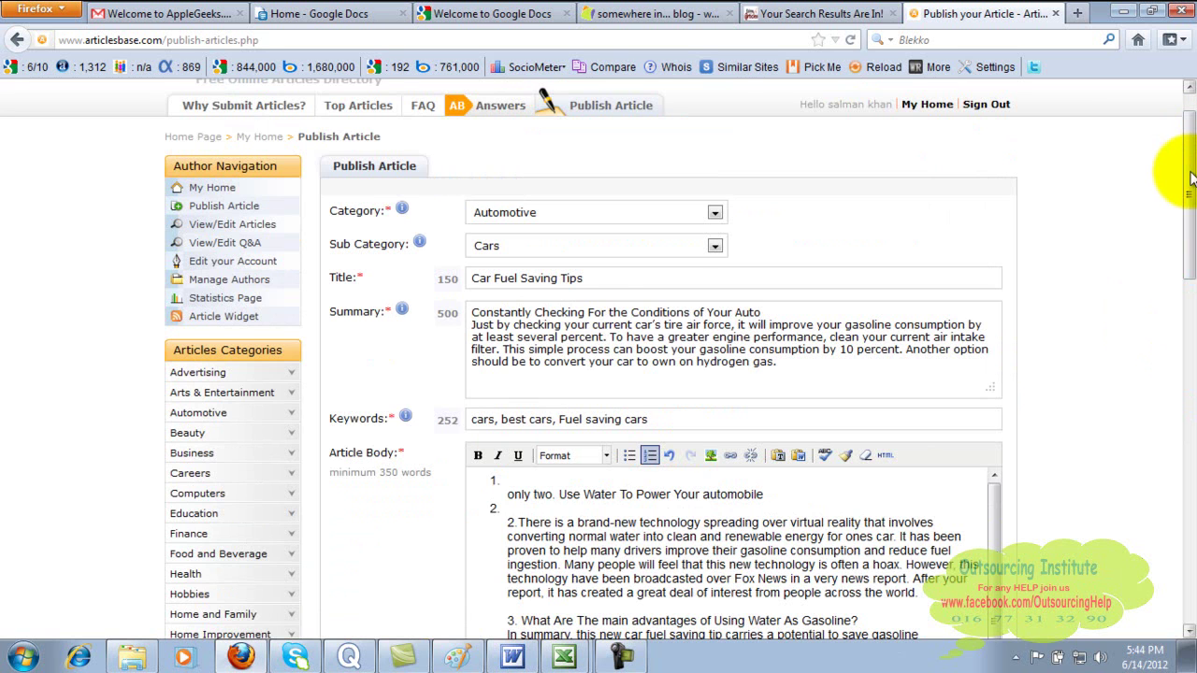
# Step: Scroll through the Article Body down to the closing 'To know more' sentence
pyautogui.moveTo(1192, 177); pyautogui.dragTo(1192, 140)
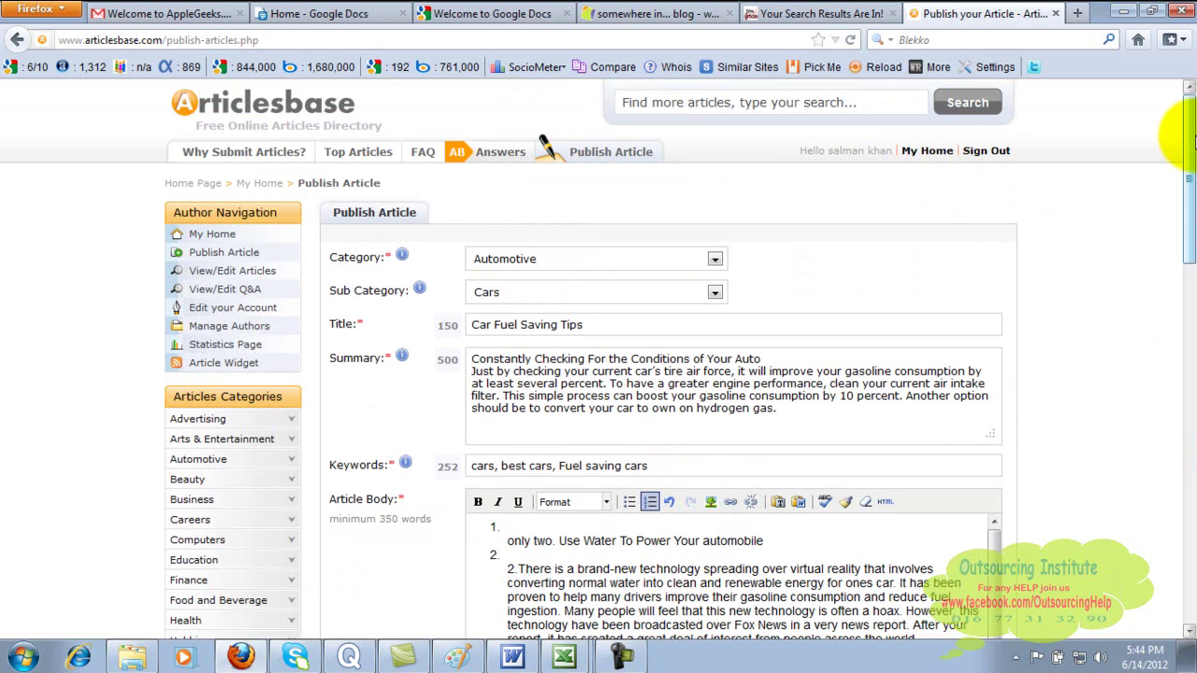
pyautogui.moveTo(1193, 103); pyautogui.dragTo(1193, 207)
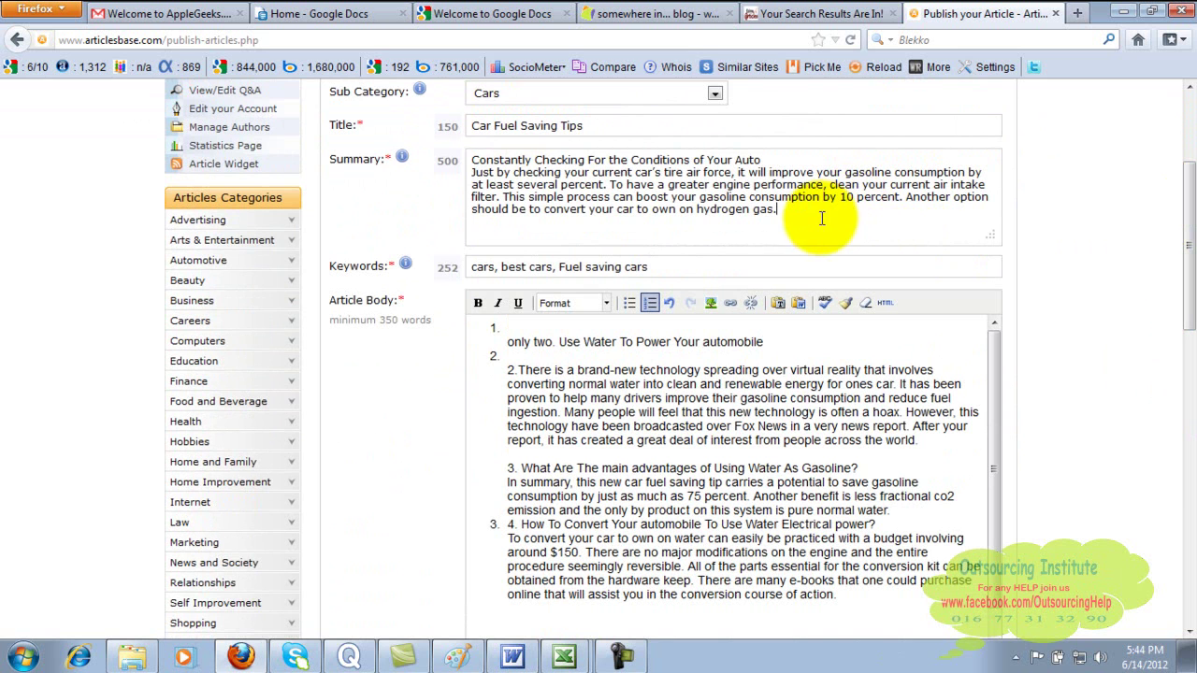
pyautogui.doubleClick(761, 371)
pyautogui.click(956, 405)
pyautogui.moveTo(994, 398); pyautogui.dragTo(1014, 499)
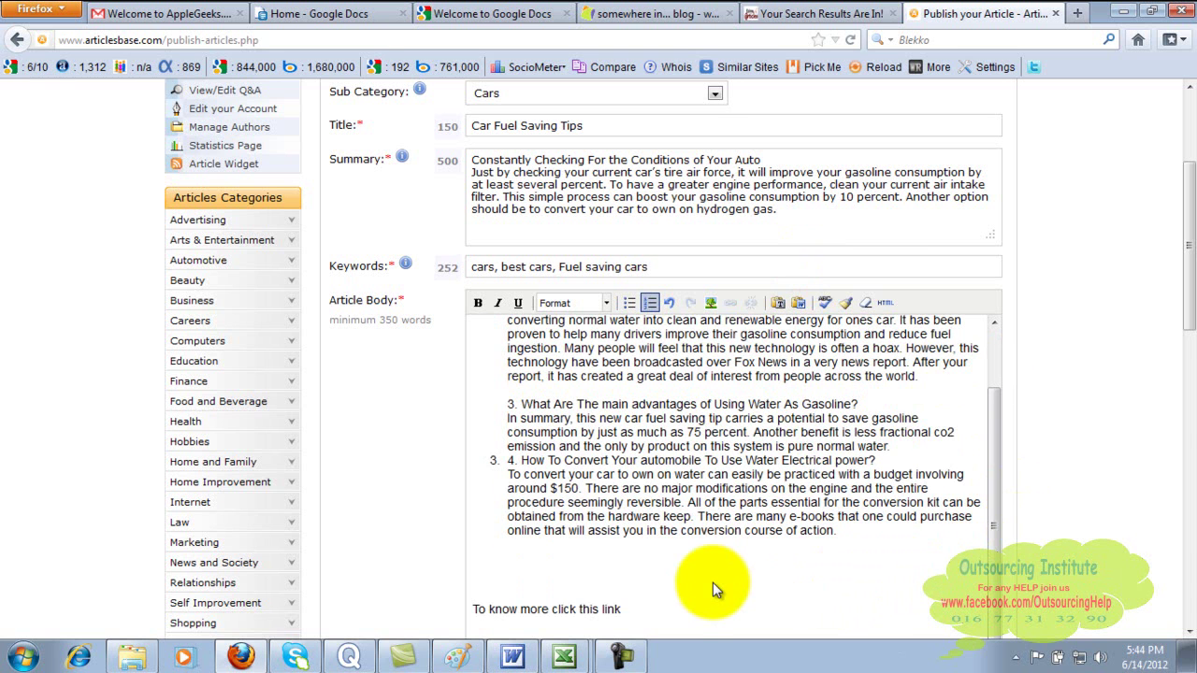
pyautogui.click(649, 614)
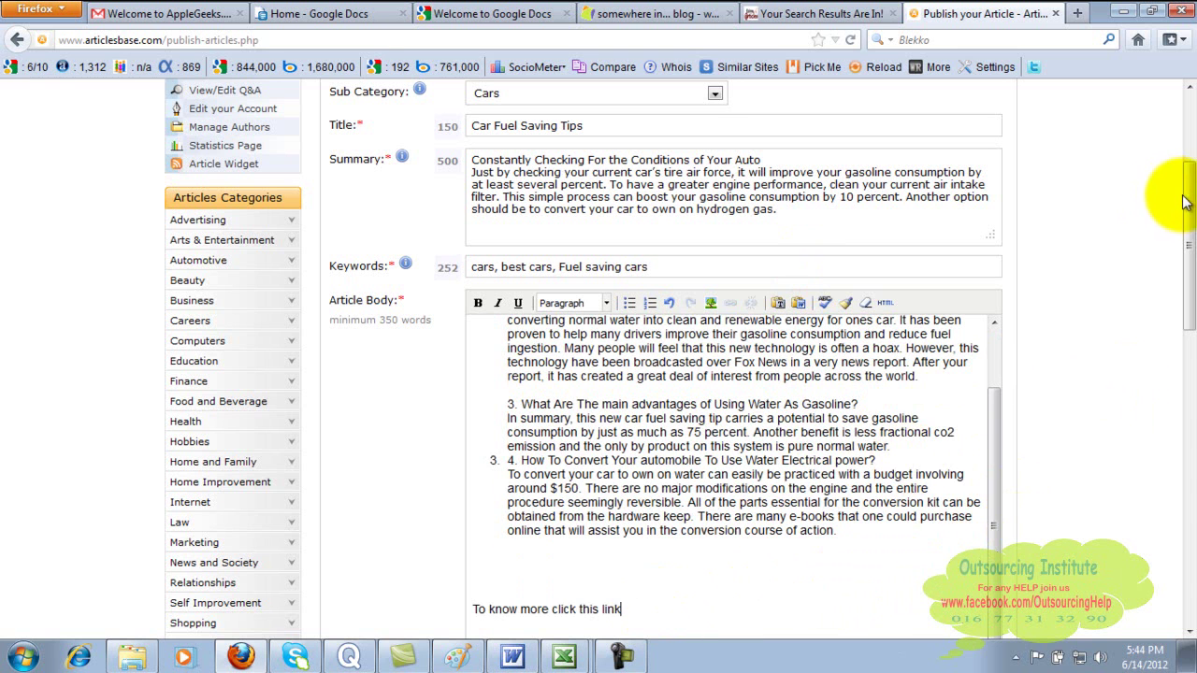
pyautogui.moveTo(1187, 201); pyautogui.dragTo(1190, 294)
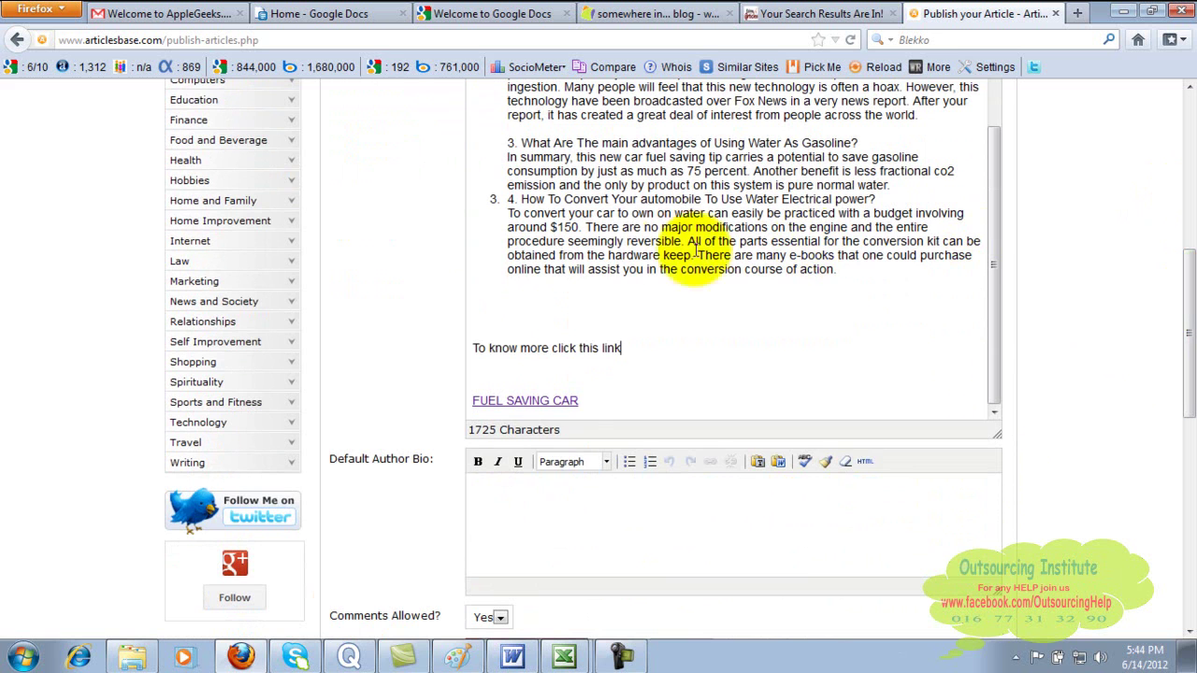
# Step: Follow the FUEL SAVING CAR link to the Toyota page and return to the Publish your Article tab
pyautogui.tripleClick(566, 402)
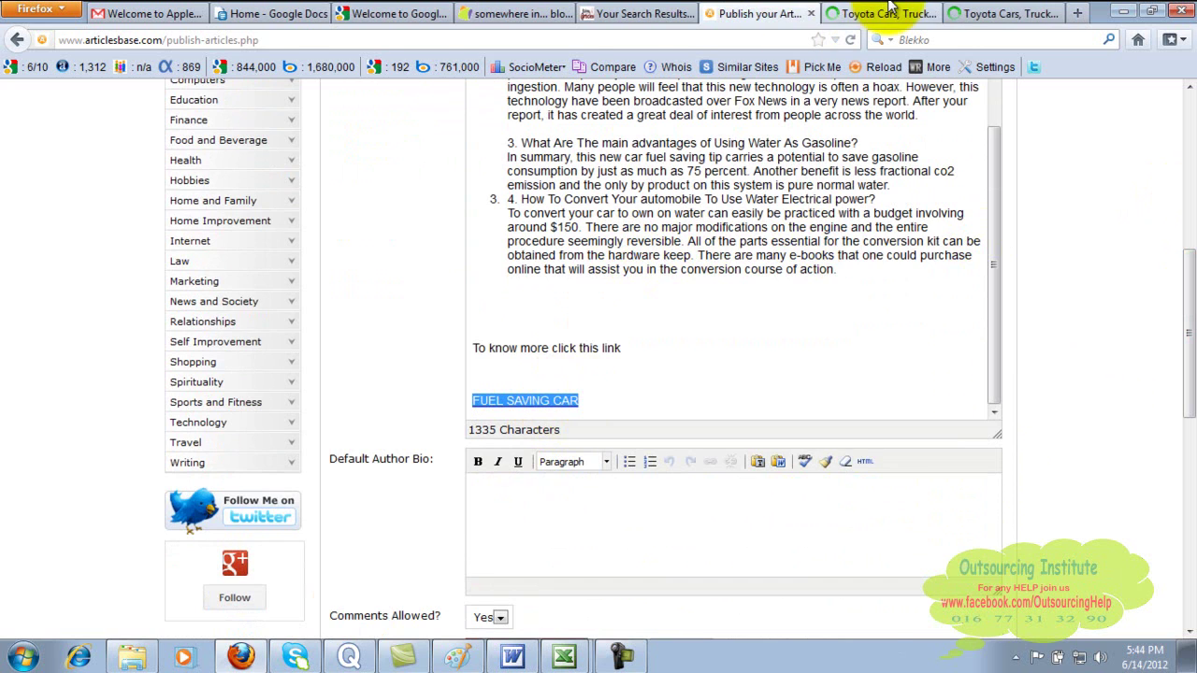
pyautogui.click(846, 14)
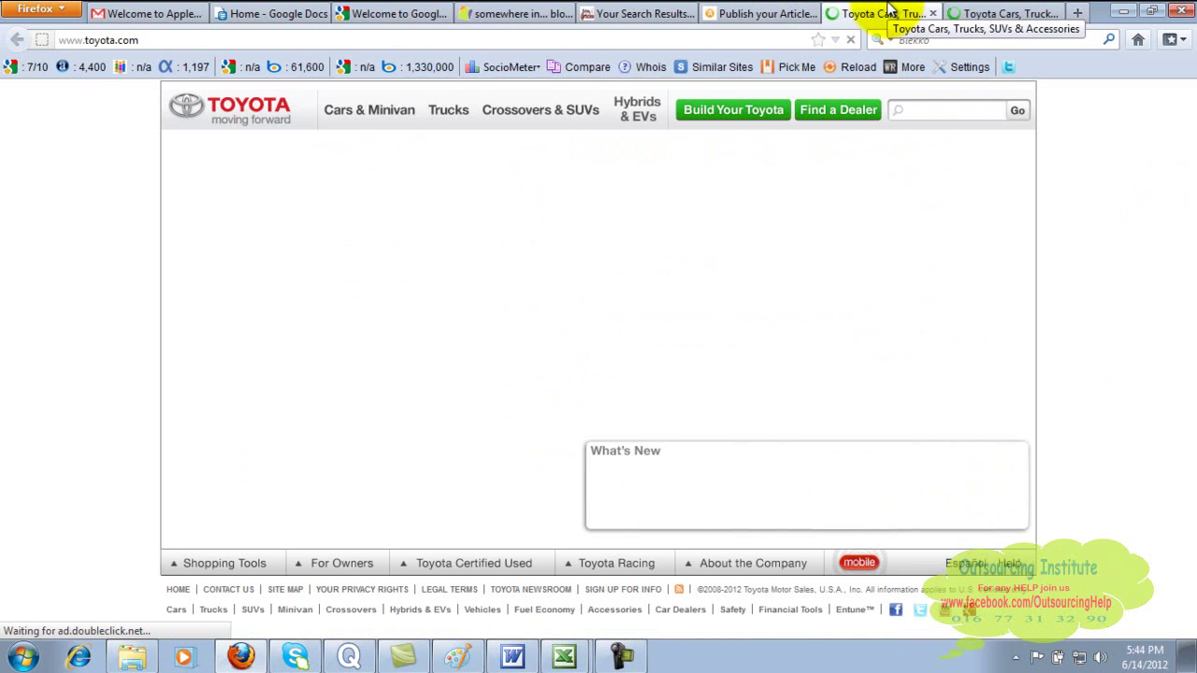
pyautogui.click(718, 13)
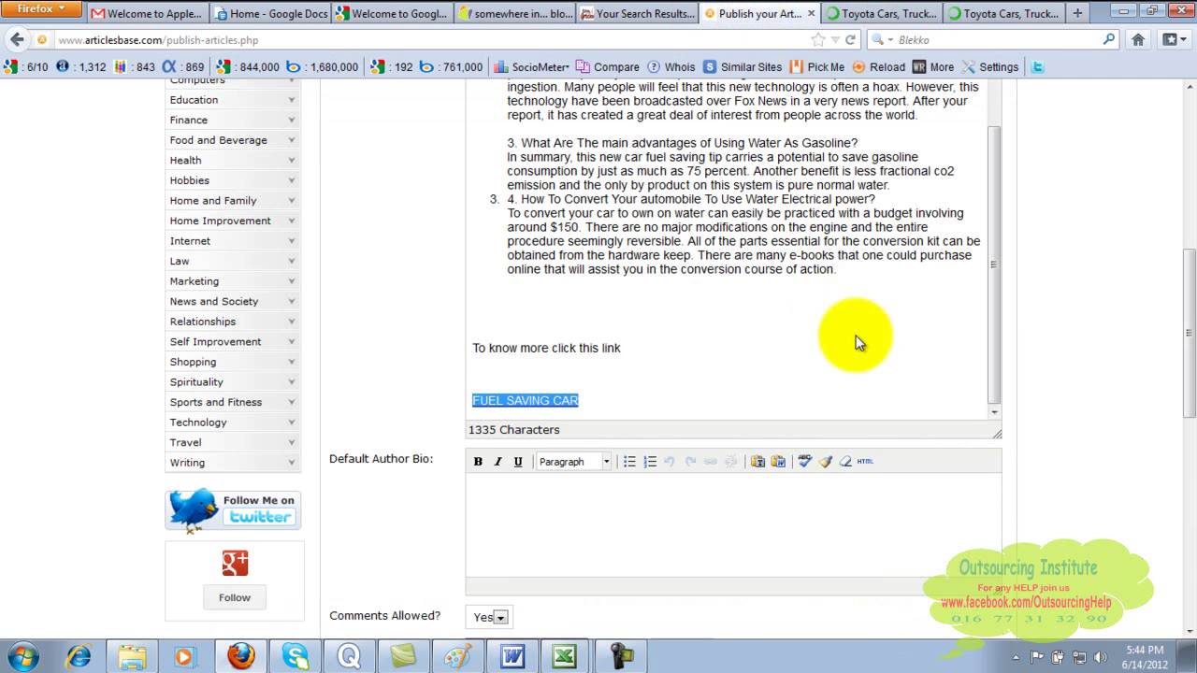
# Step: Copy the Articlesbase publish page URL from the address bar
pyautogui.moveTo(1185, 334); pyautogui.dragTo(1189, 458)
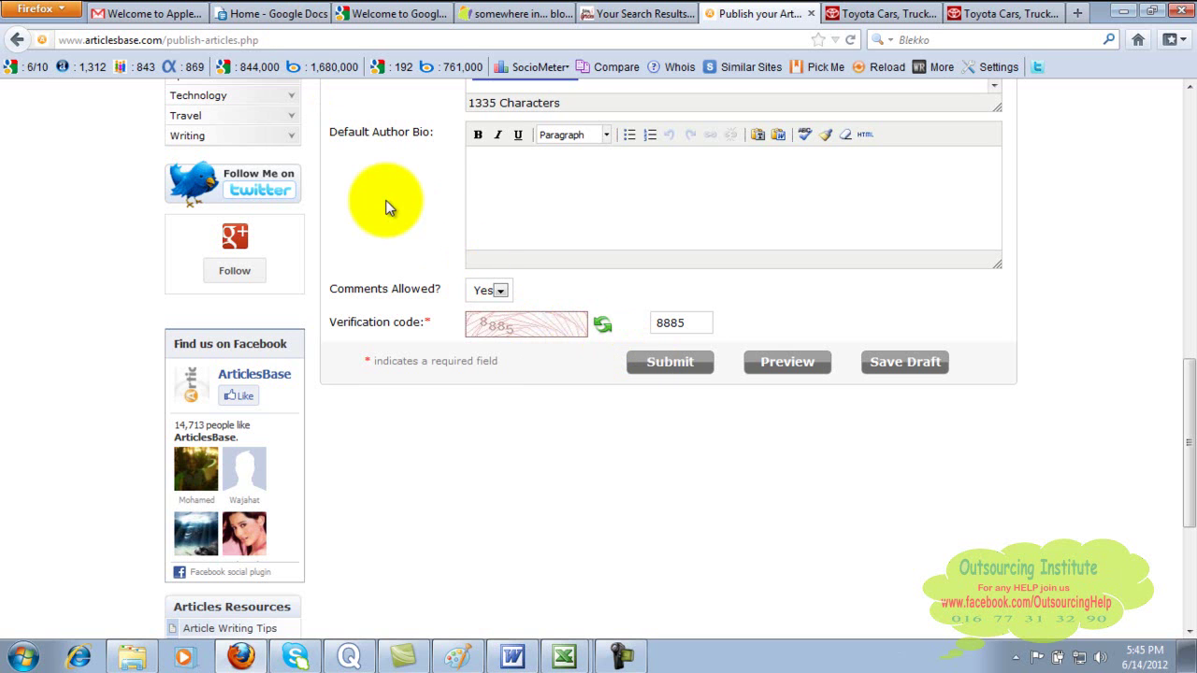
pyautogui.click(236, 40)
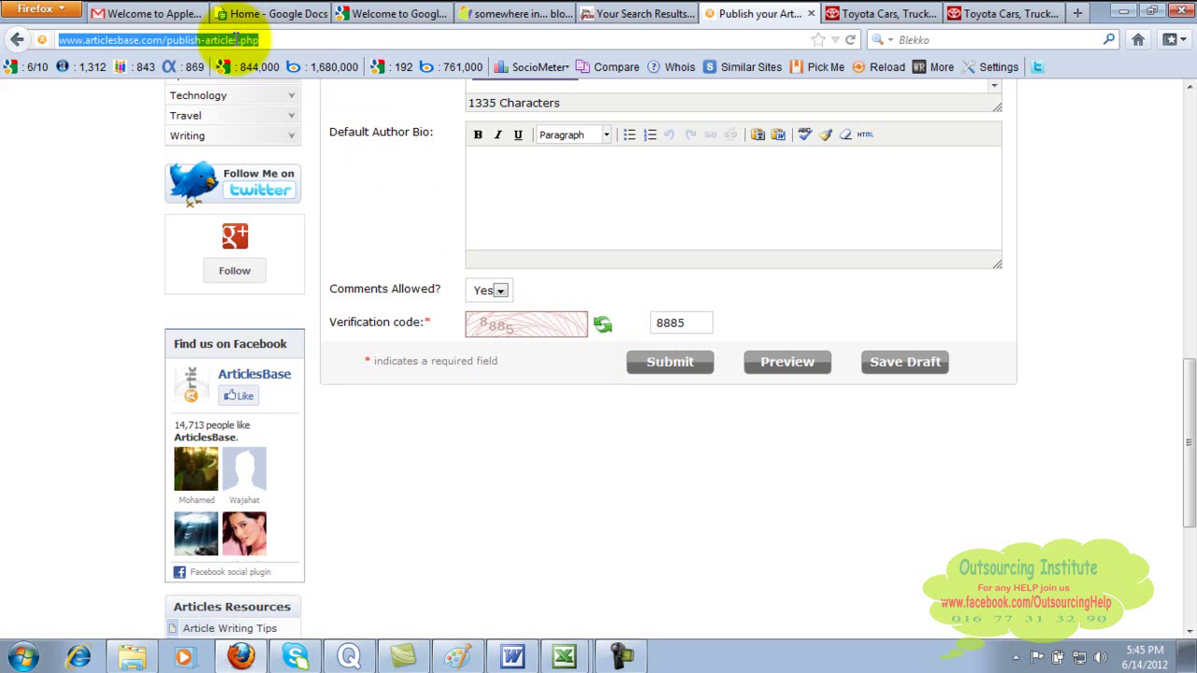
pyautogui.rightClick(241, 38)
pyautogui.click(280, 97)
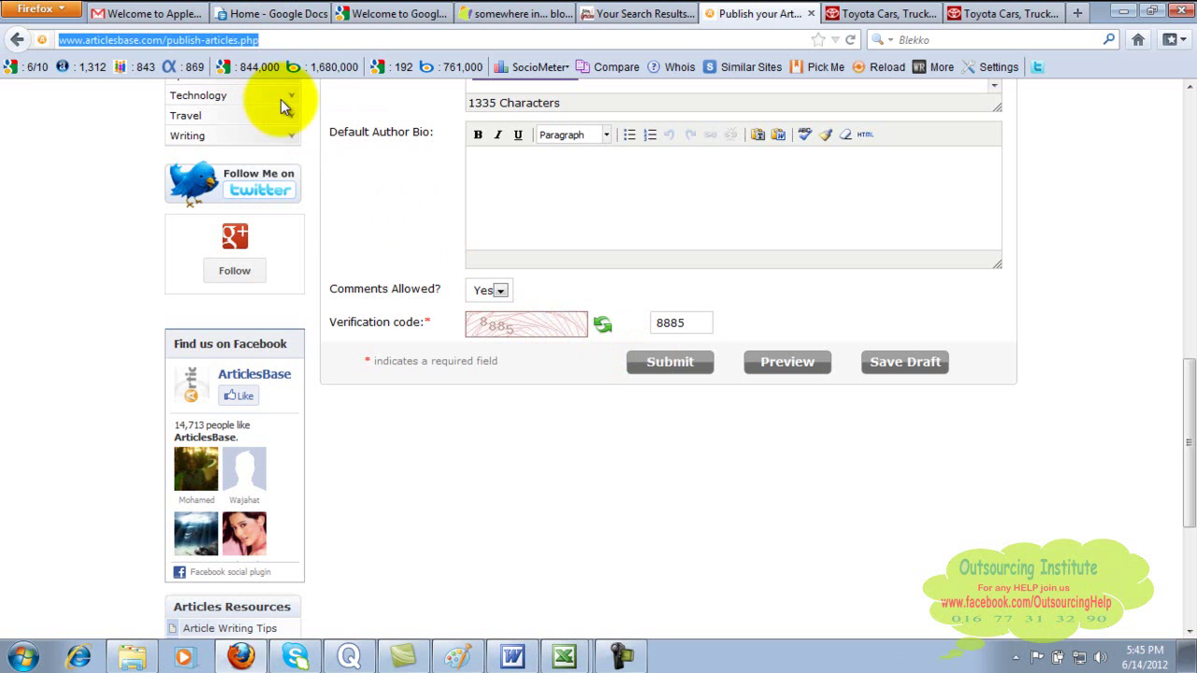
pyautogui.click(563, 655)
# Step: Paste the publish page URL into cell A6 of the proof submission sheet
pyautogui.click(569, 589)
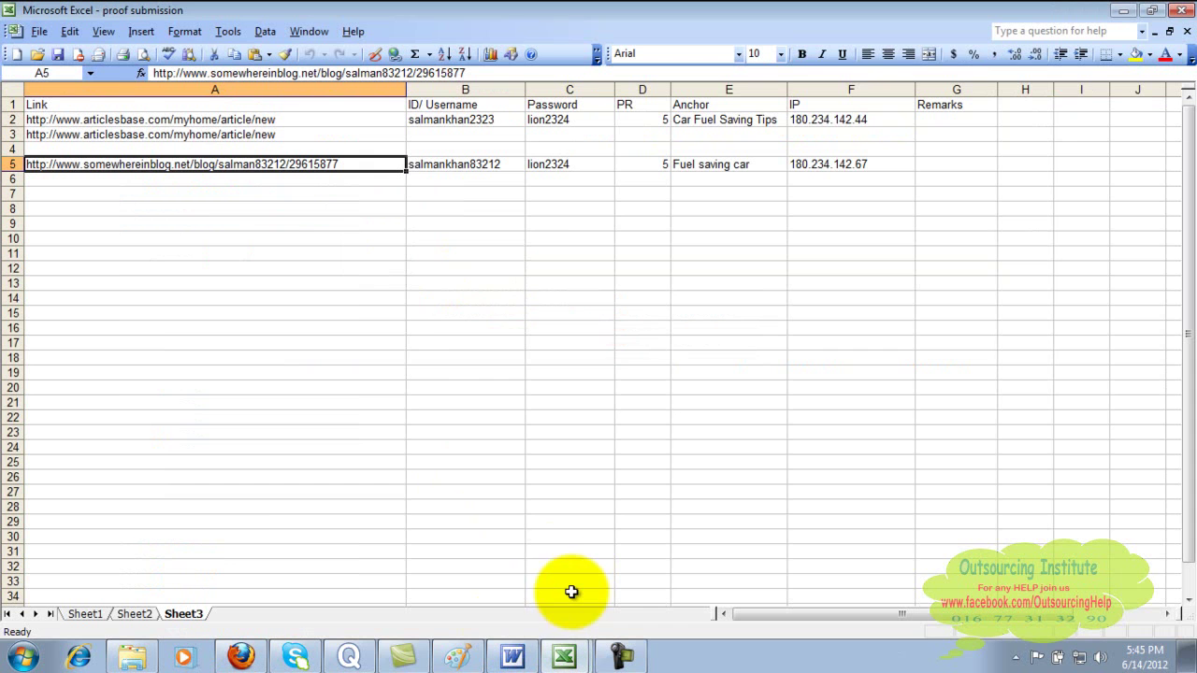
pyautogui.click(174, 180)
pyautogui.rightClick(174, 179)
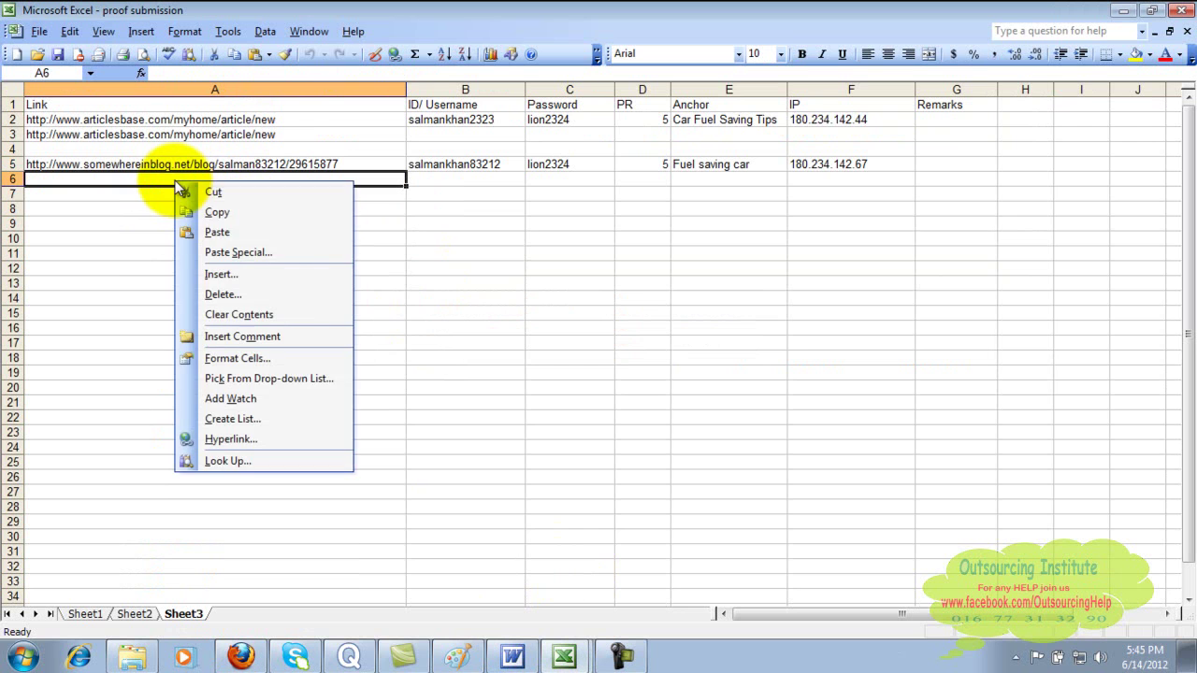
pyautogui.click(217, 232)
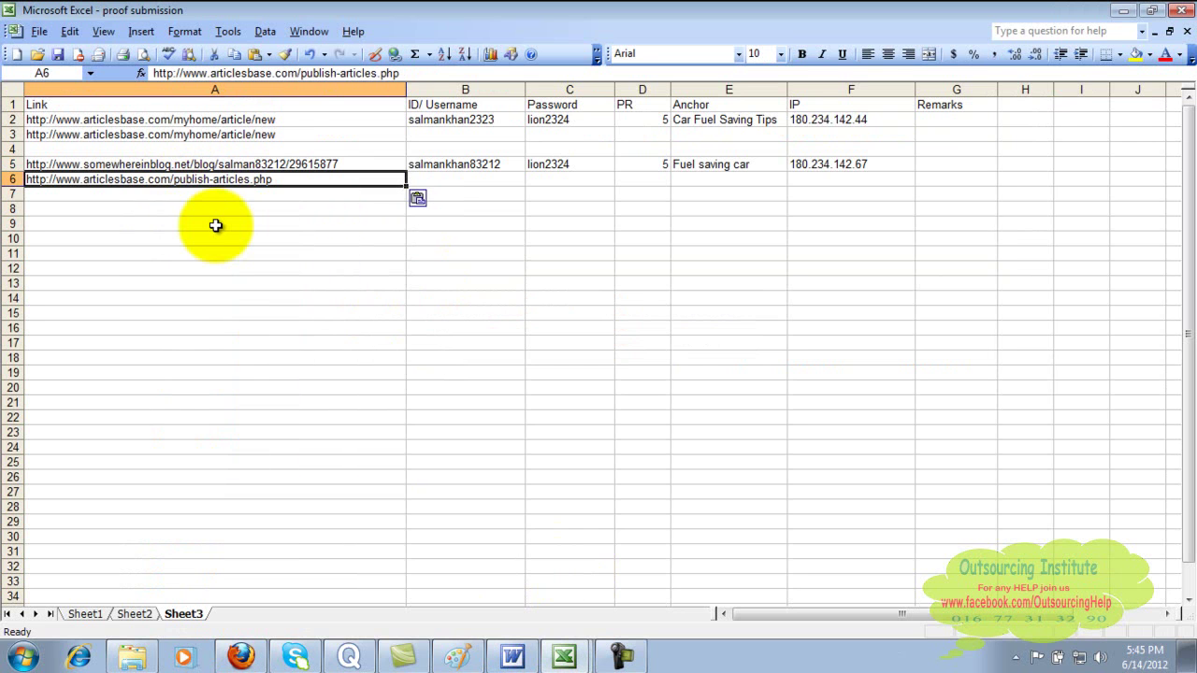
pyautogui.click(441, 178)
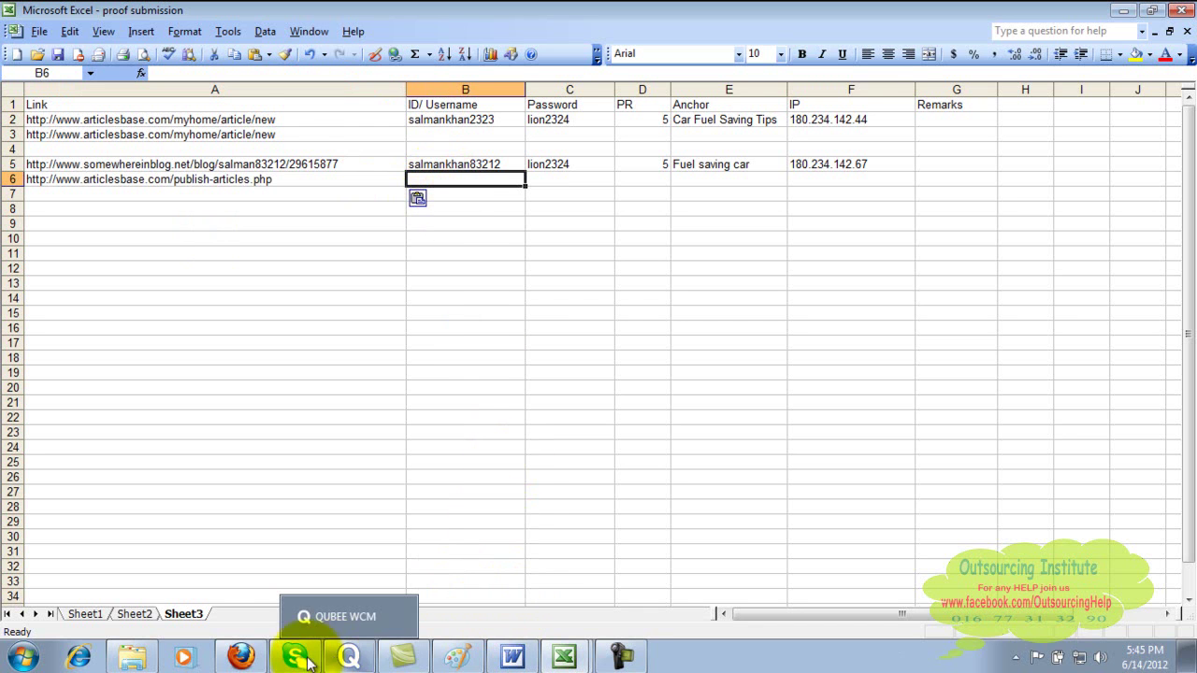
# Step: Fill B6 and C6 with the AutoComplete-suggested username and password
pyautogui.click(241, 657)
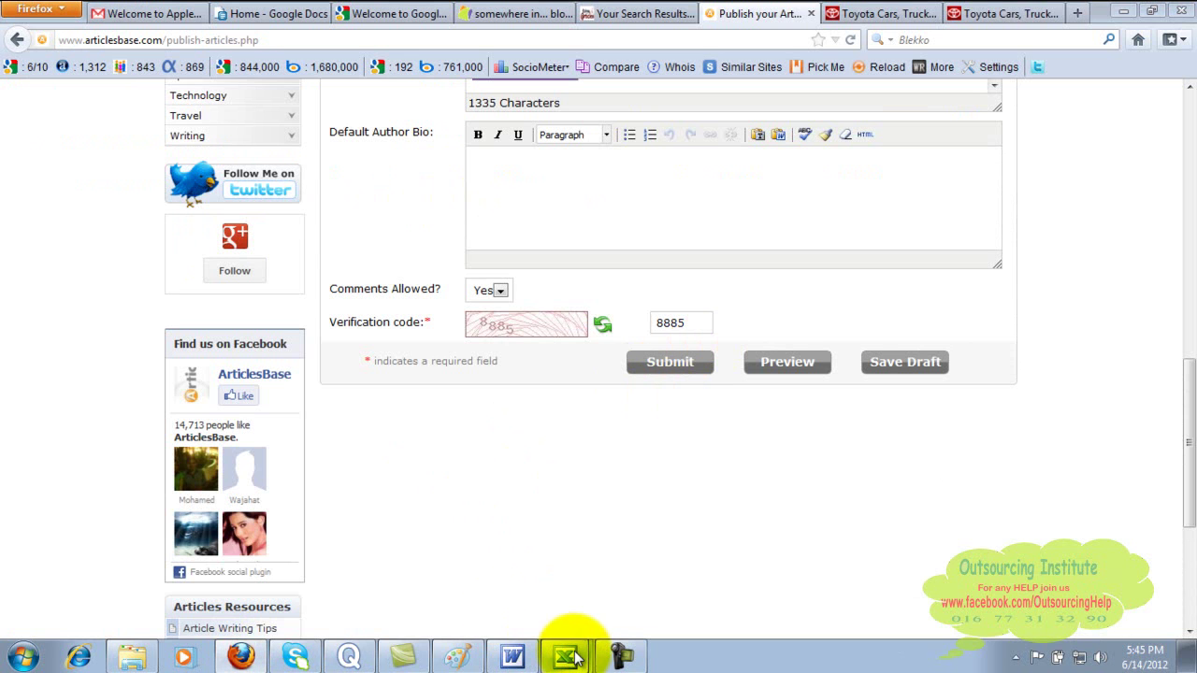
pyautogui.moveTo(564, 658)
pyautogui.click(588, 587)
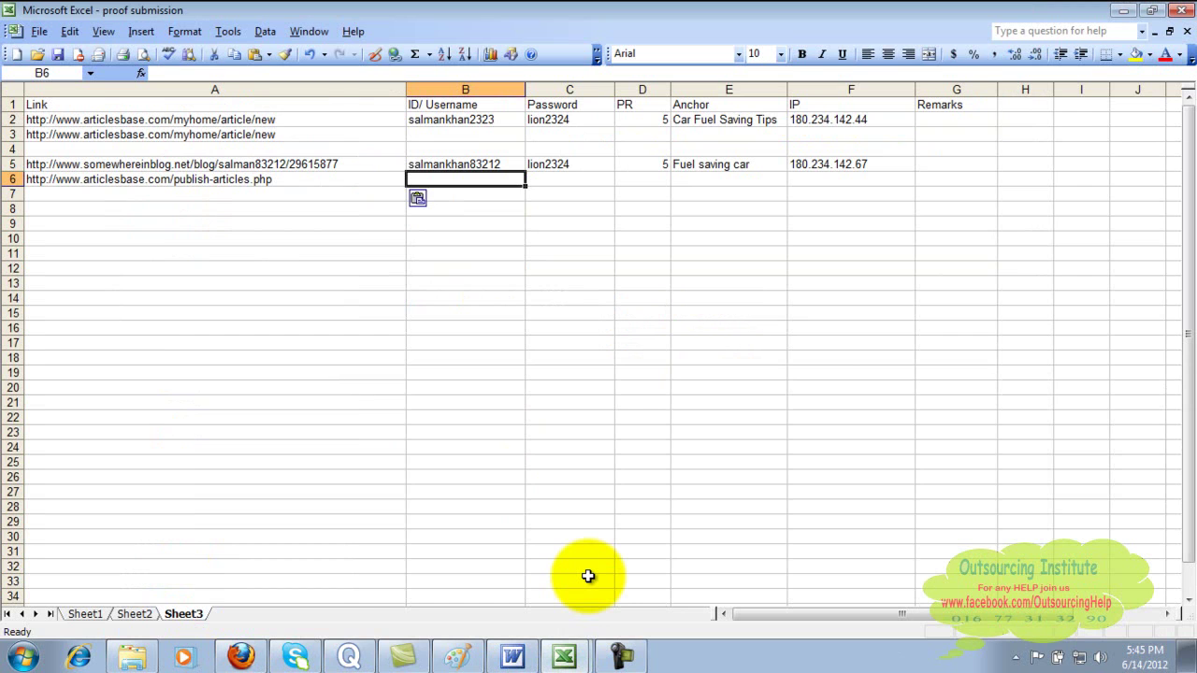
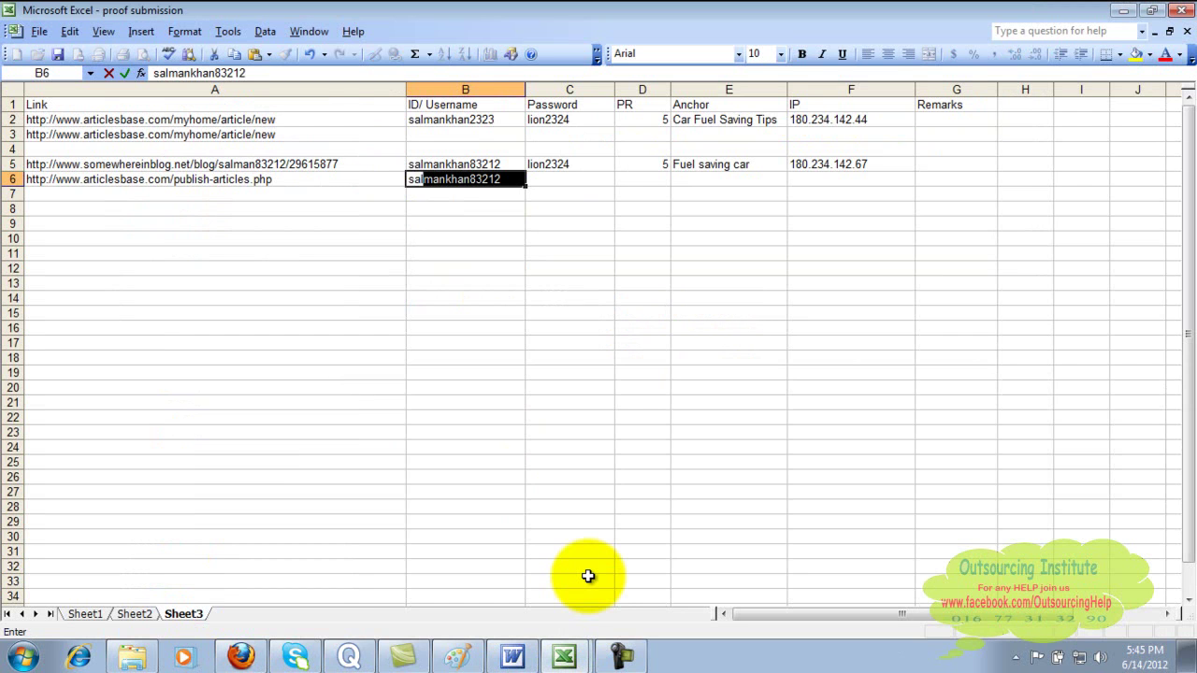
pyautogui.press('Tab')
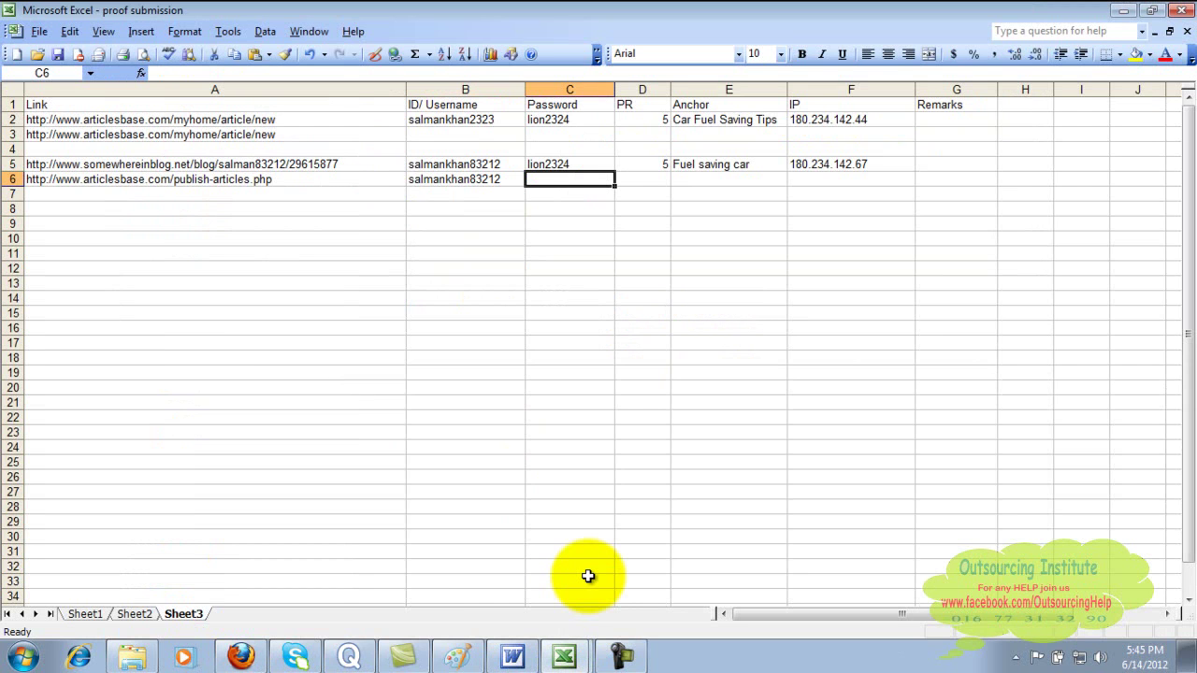
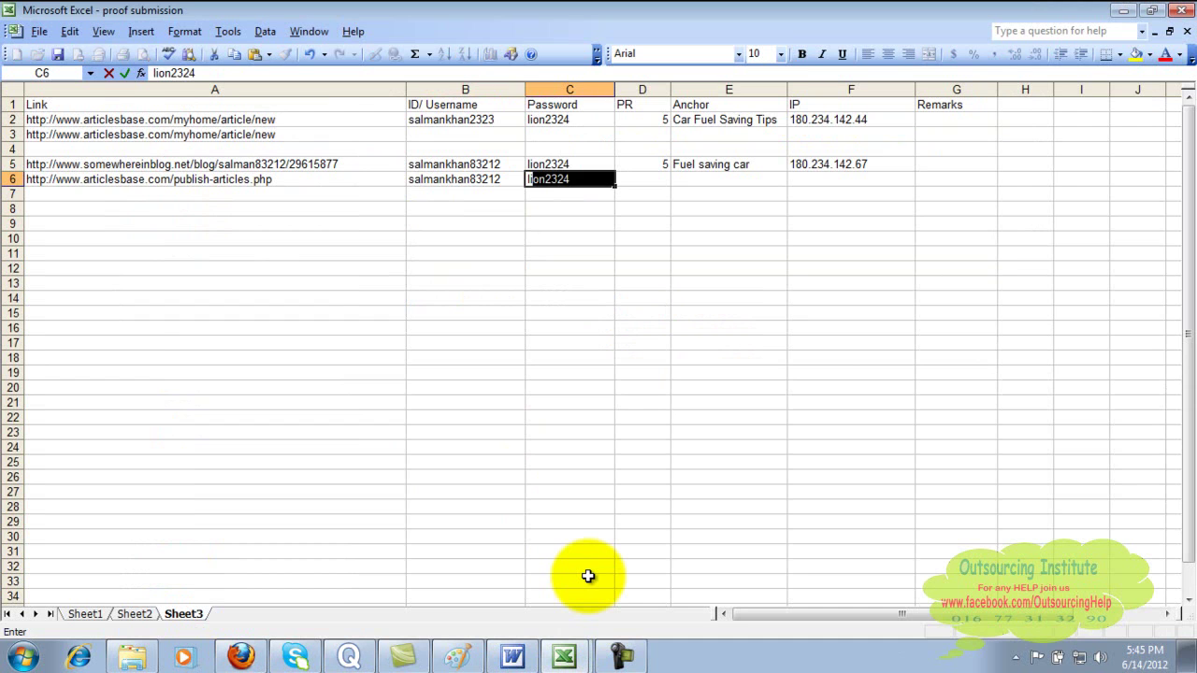
pyautogui.press('Tab')
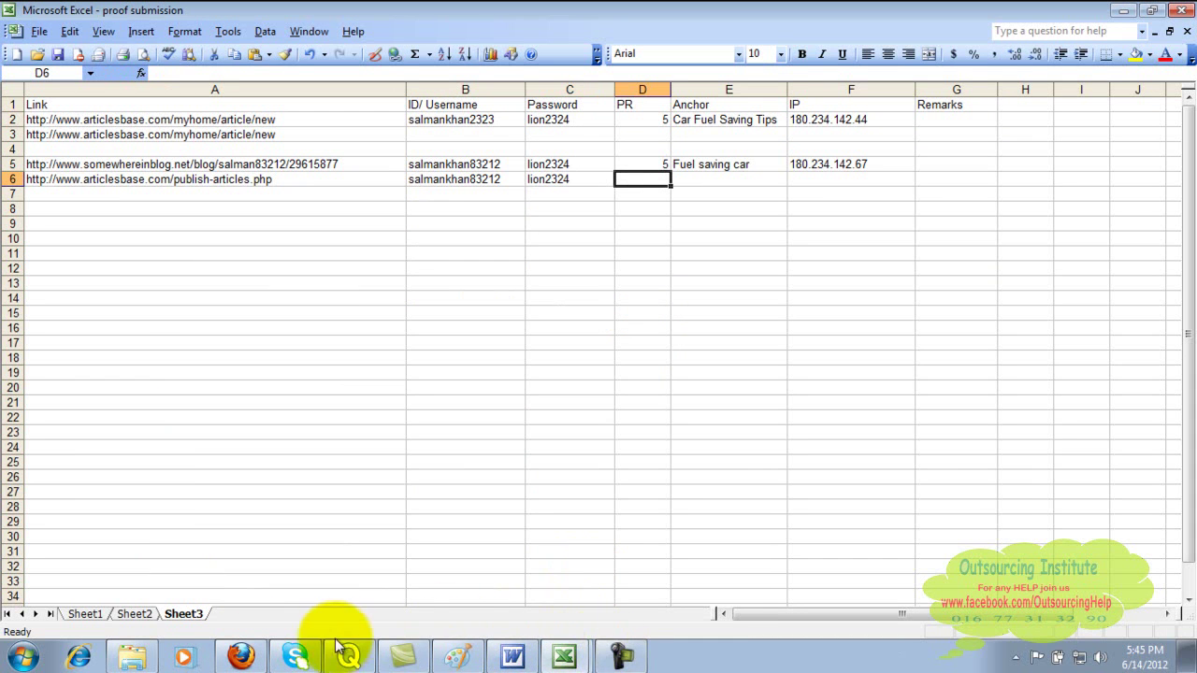
# Step: Enter PR 6 in cell D6
pyautogui.click(240, 654)
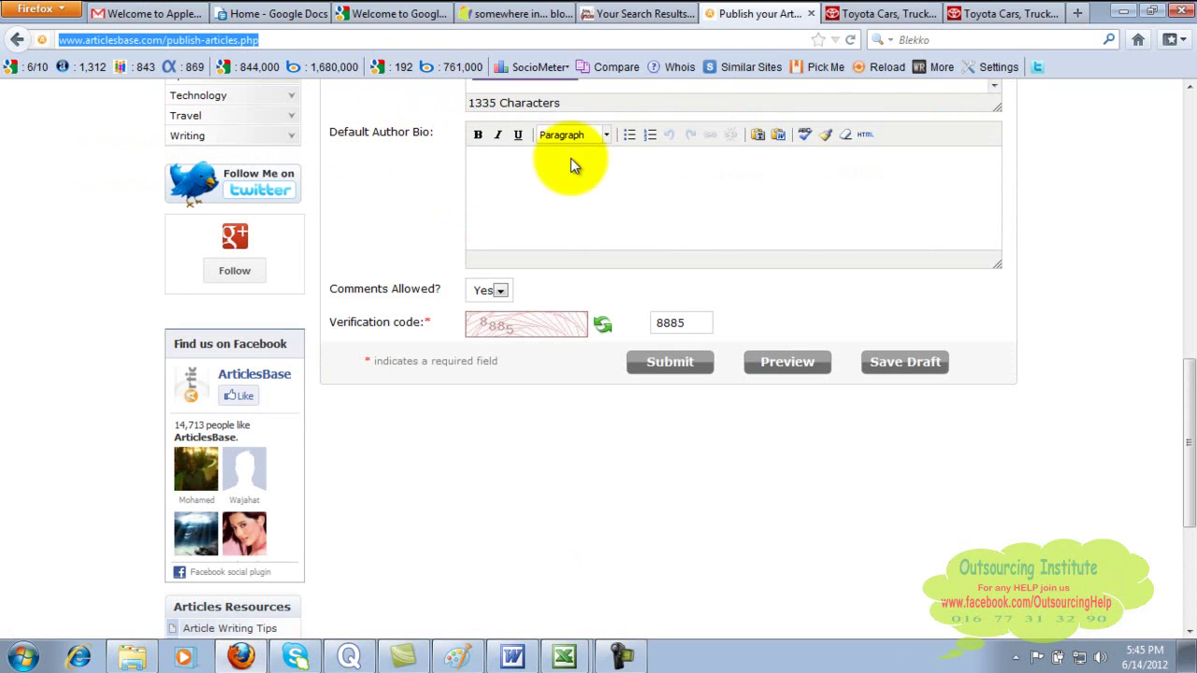
pyautogui.click(1187, 140)
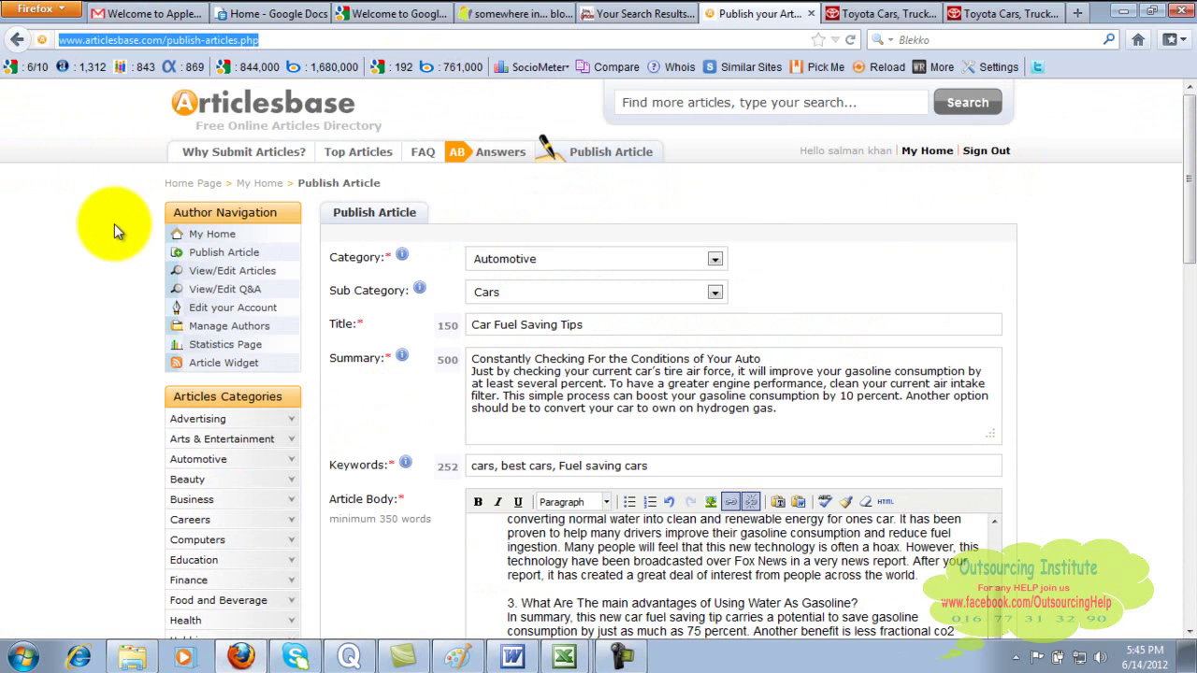
pyautogui.moveTo(618, 656)
pyautogui.moveTo(566, 656)
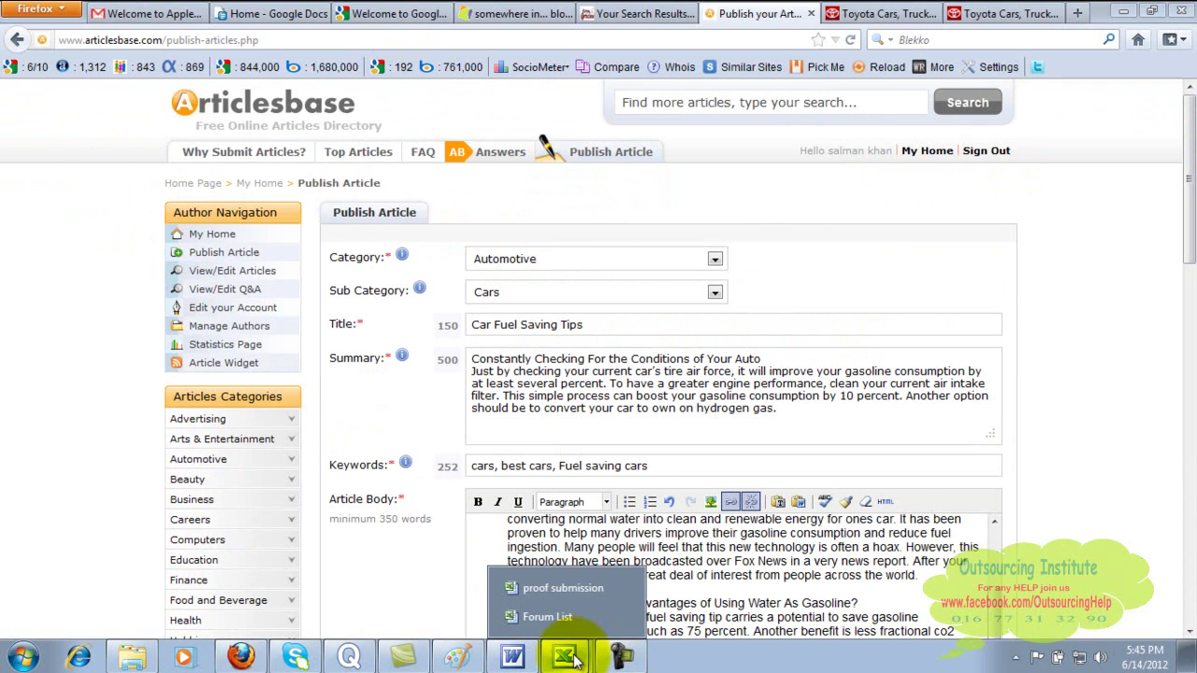
pyautogui.click(561, 587)
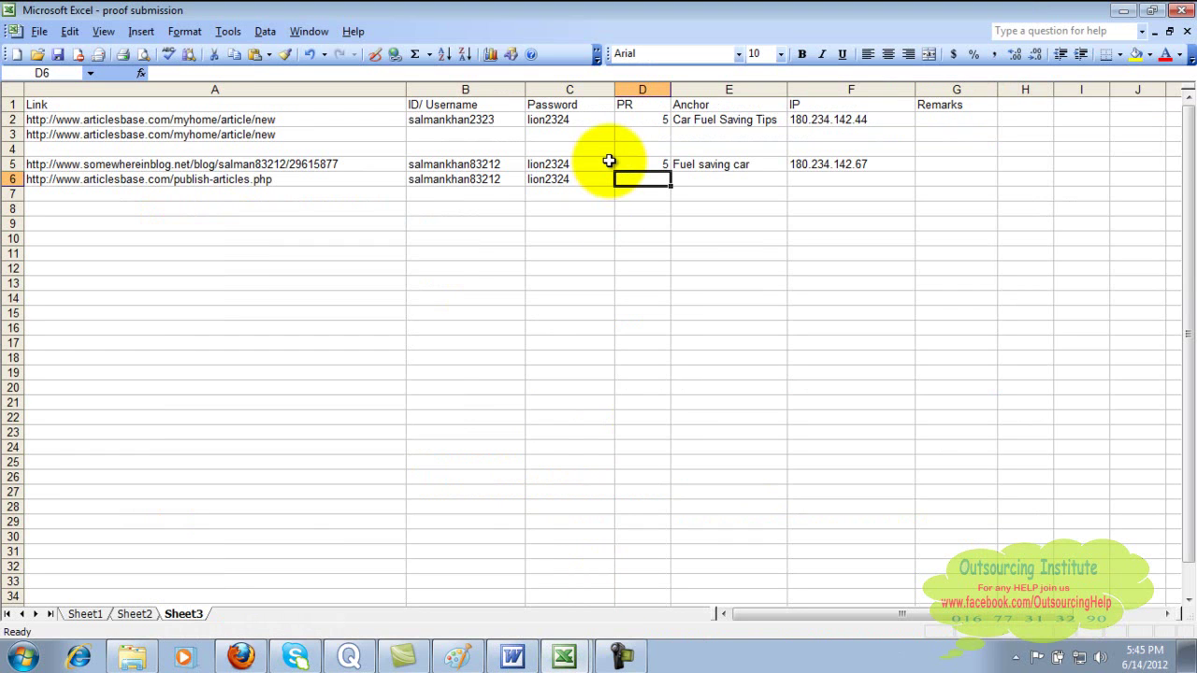
pyautogui.write('6')
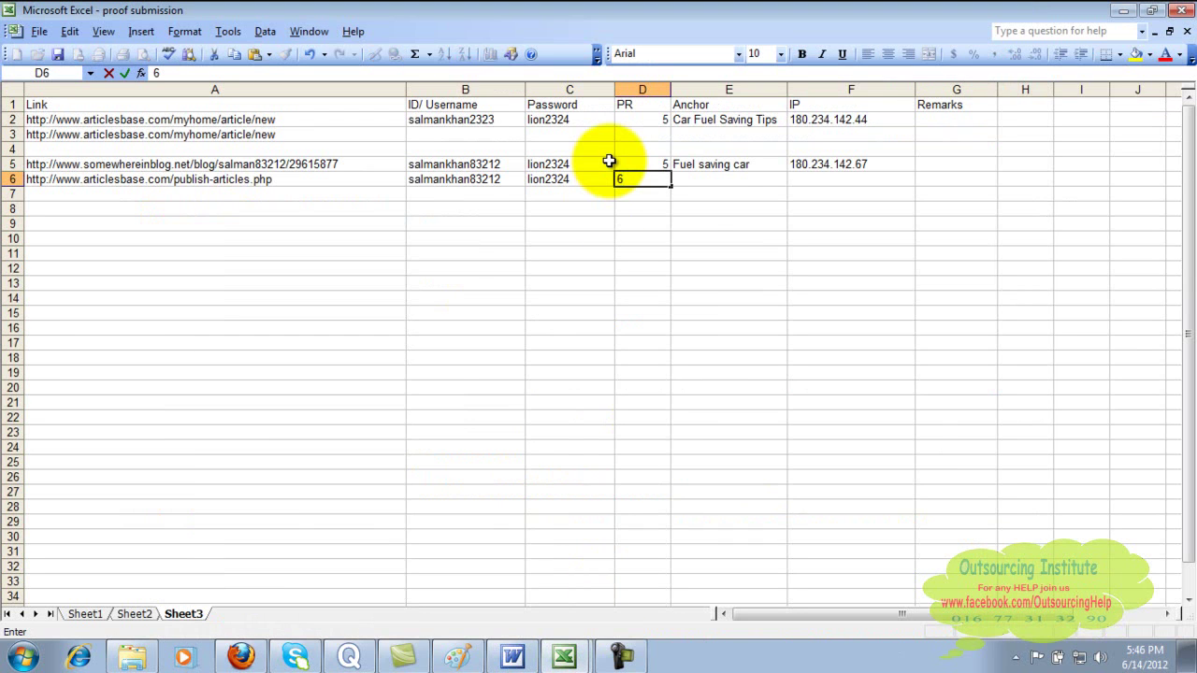
pyautogui.click(713, 174)
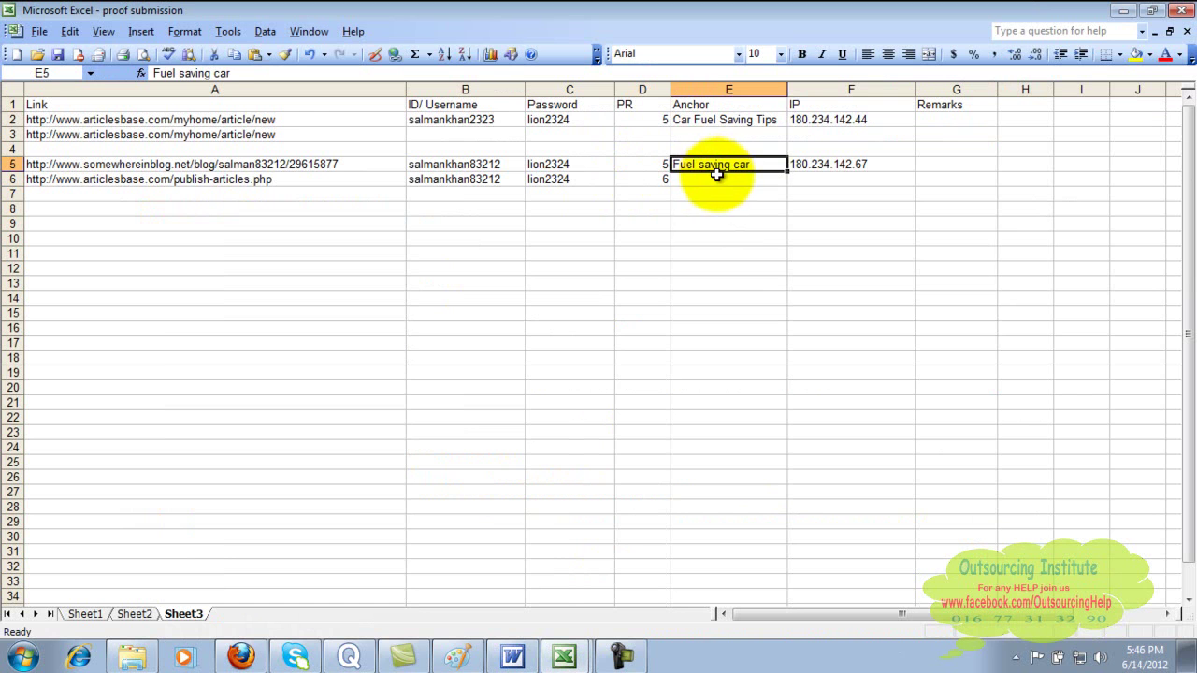
pyautogui.click(716, 177)
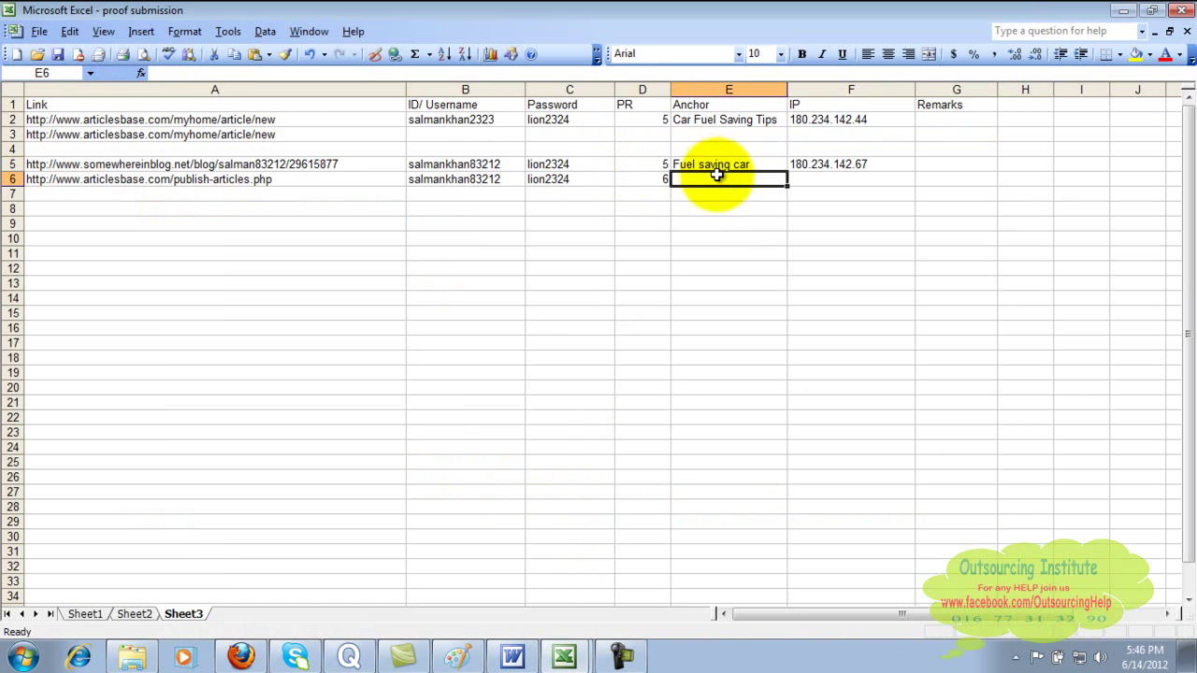
# Step: Enter the anchor 'Fuel saving car' in E6 via AutoComplete
pyautogui.click(241, 654)
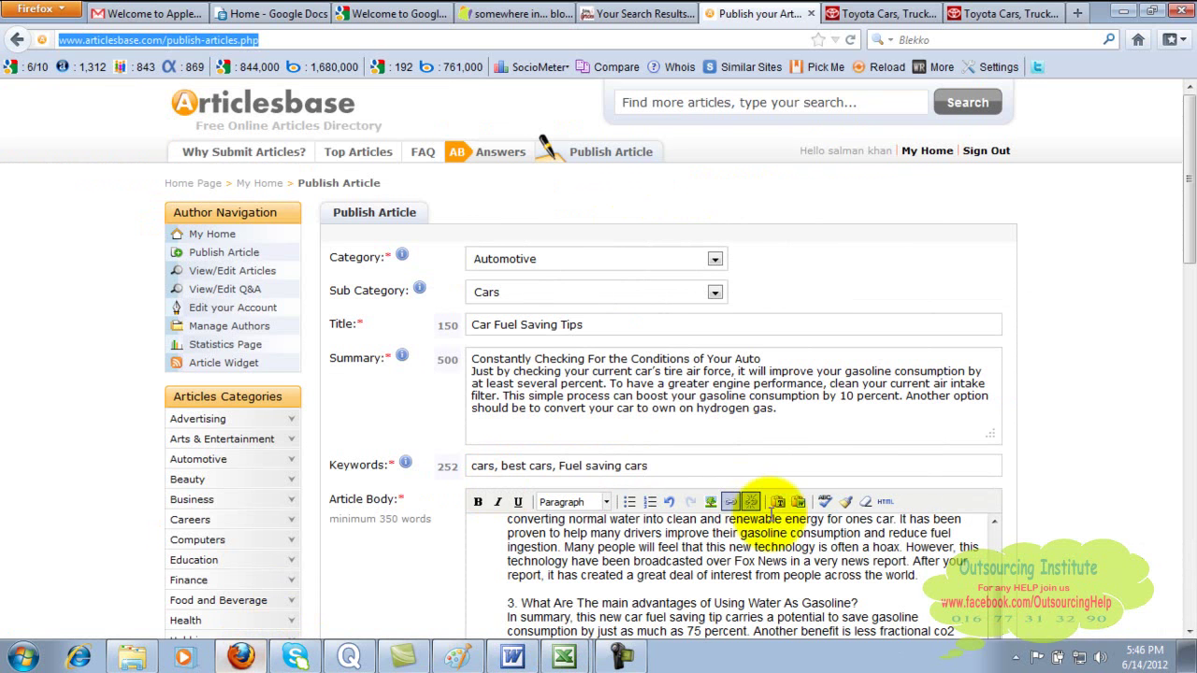
pyautogui.moveTo(1185, 158); pyautogui.dragTo(1175, 350)
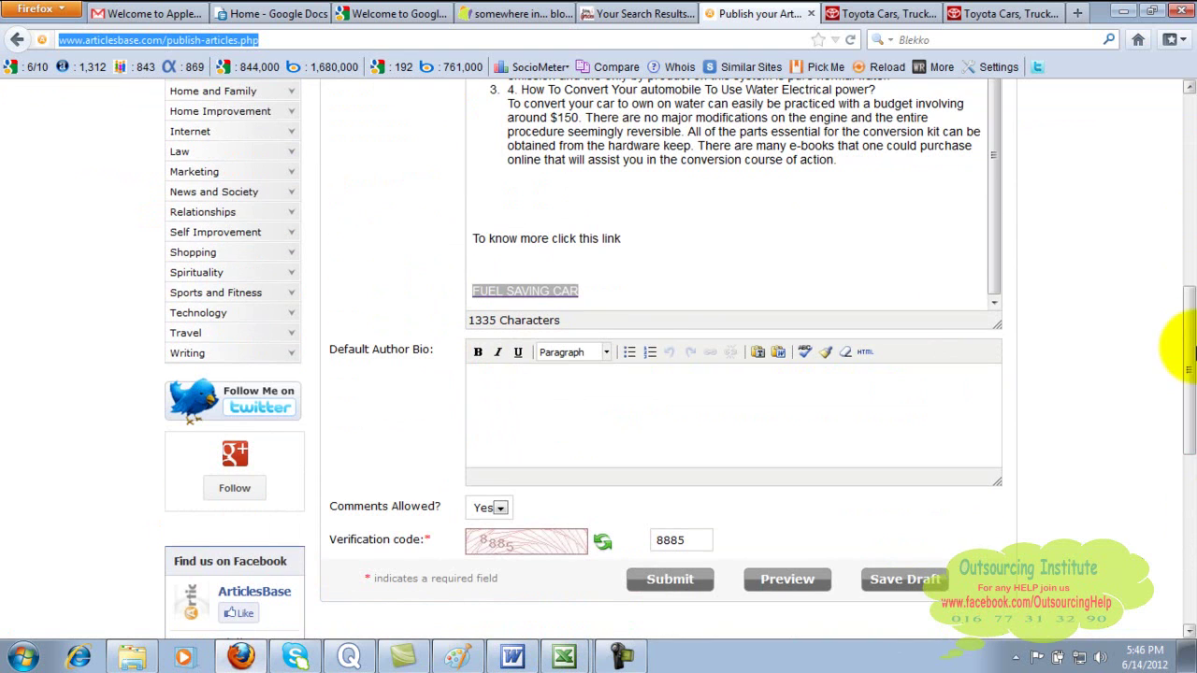
pyautogui.click(662, 299)
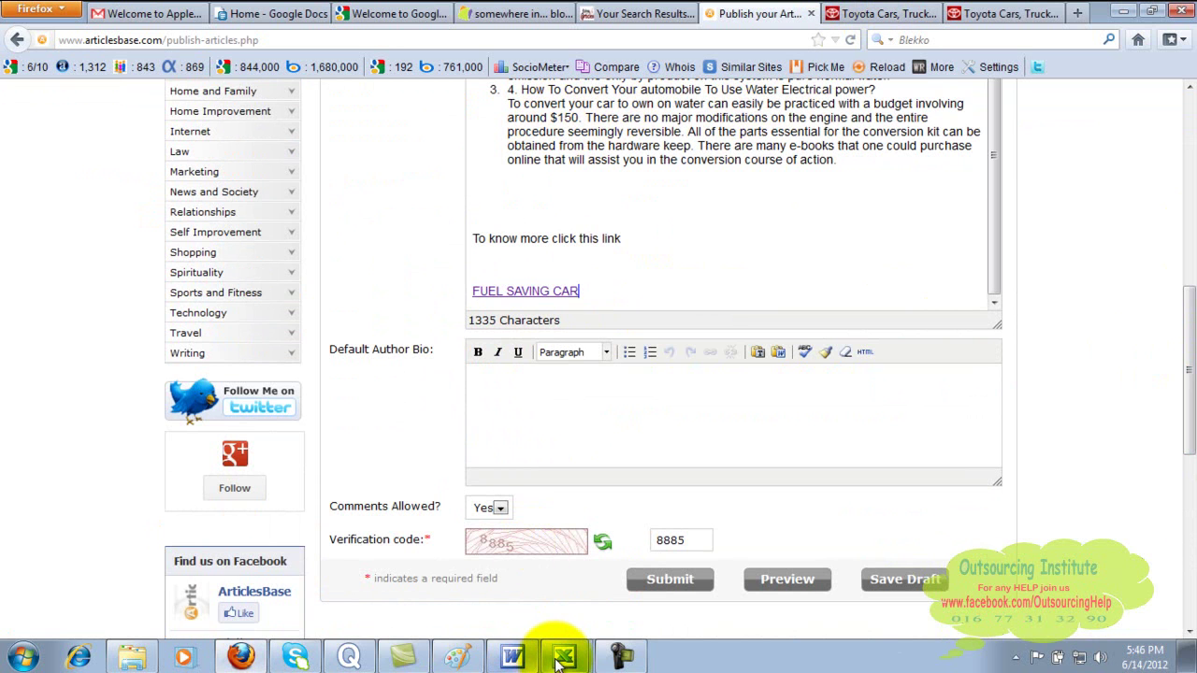
pyautogui.moveTo(561, 659)
pyautogui.click(546, 582)
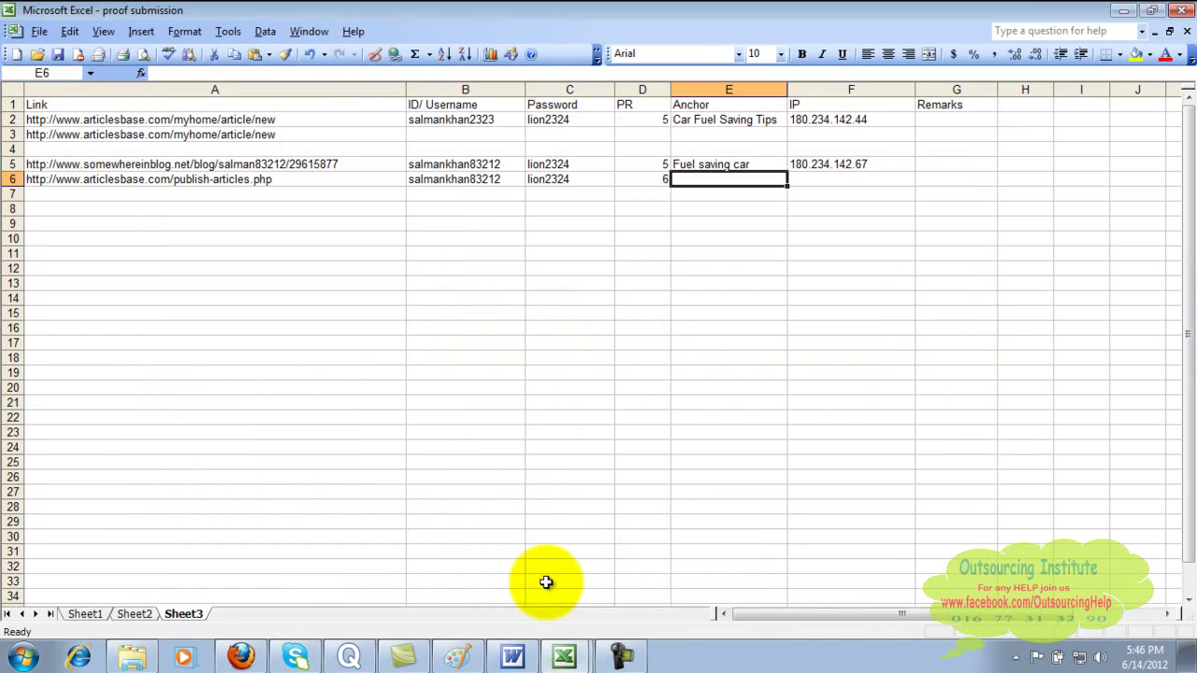
pyautogui.write('Fuel saving car')
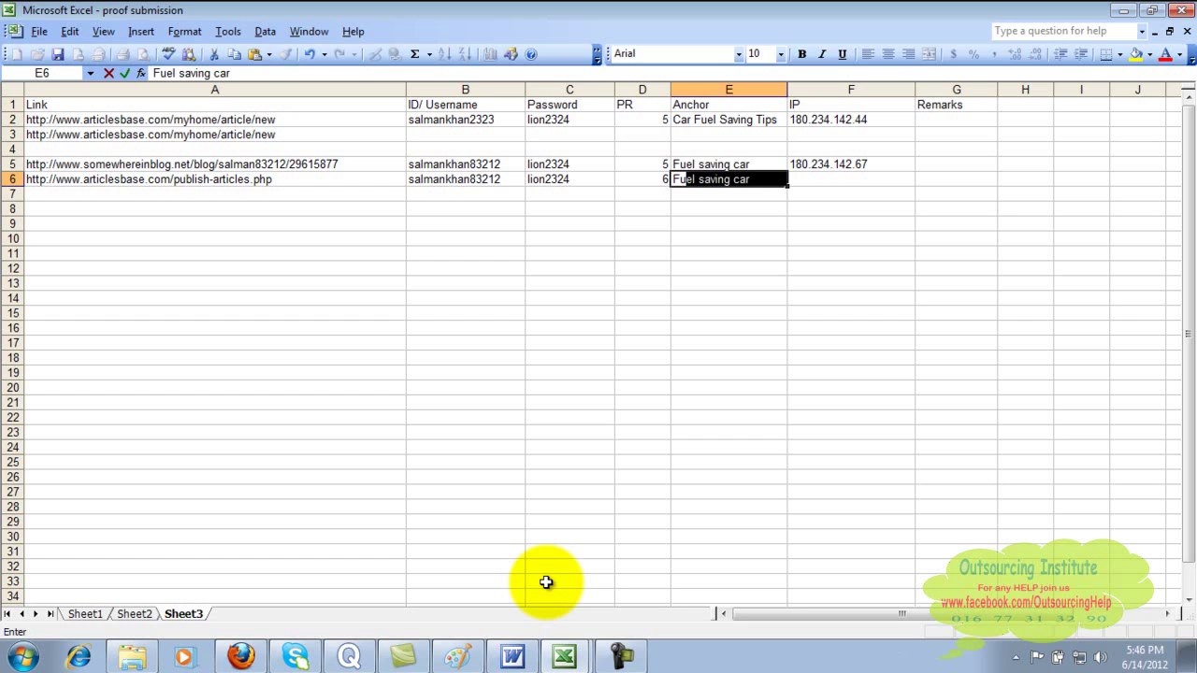
pyautogui.press('Tab')
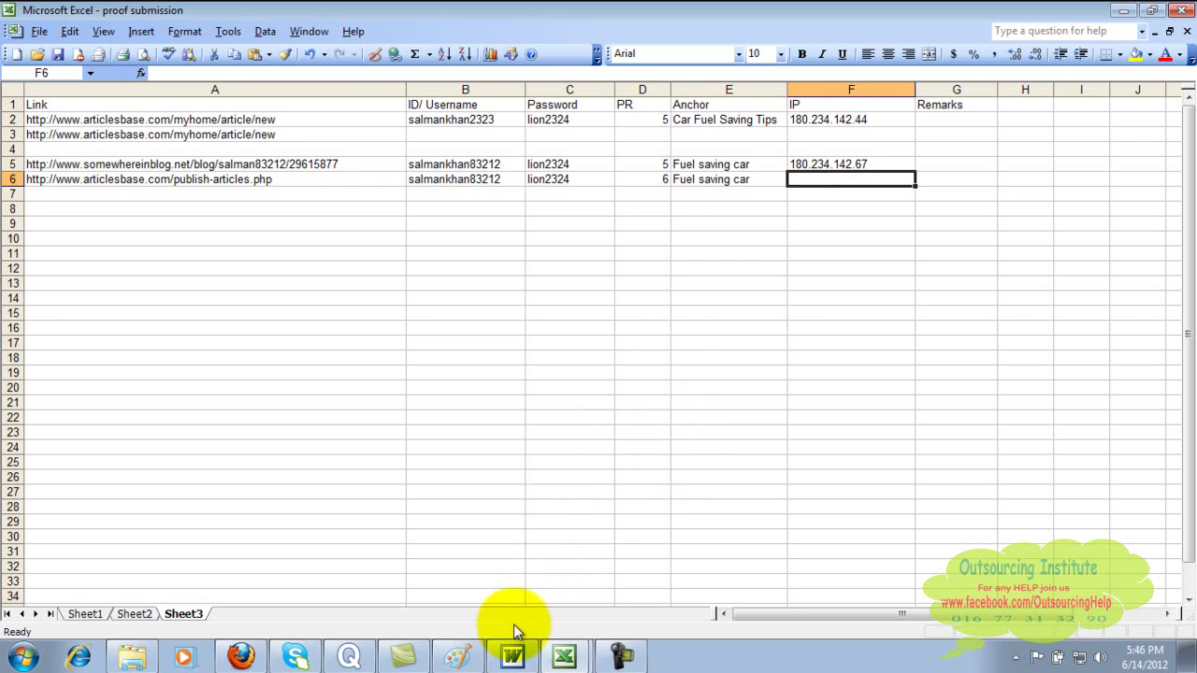
pyautogui.moveTo(290, 658)
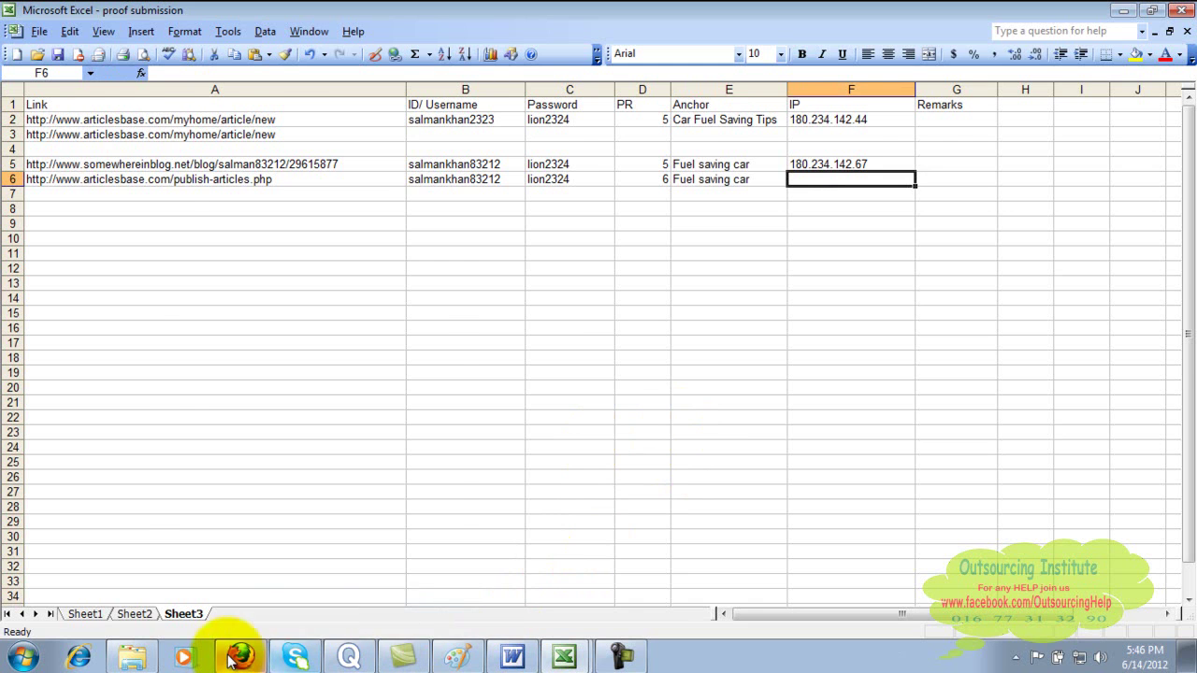
pyautogui.click(241, 658)
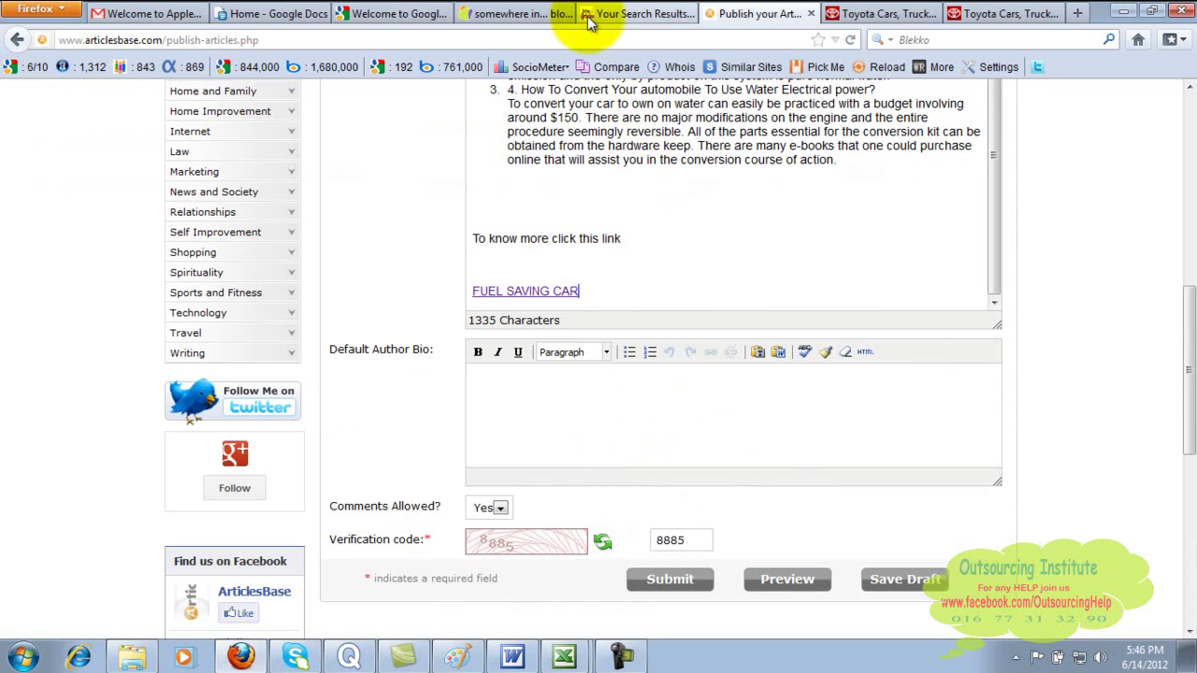
pyautogui.click(1002, 11)
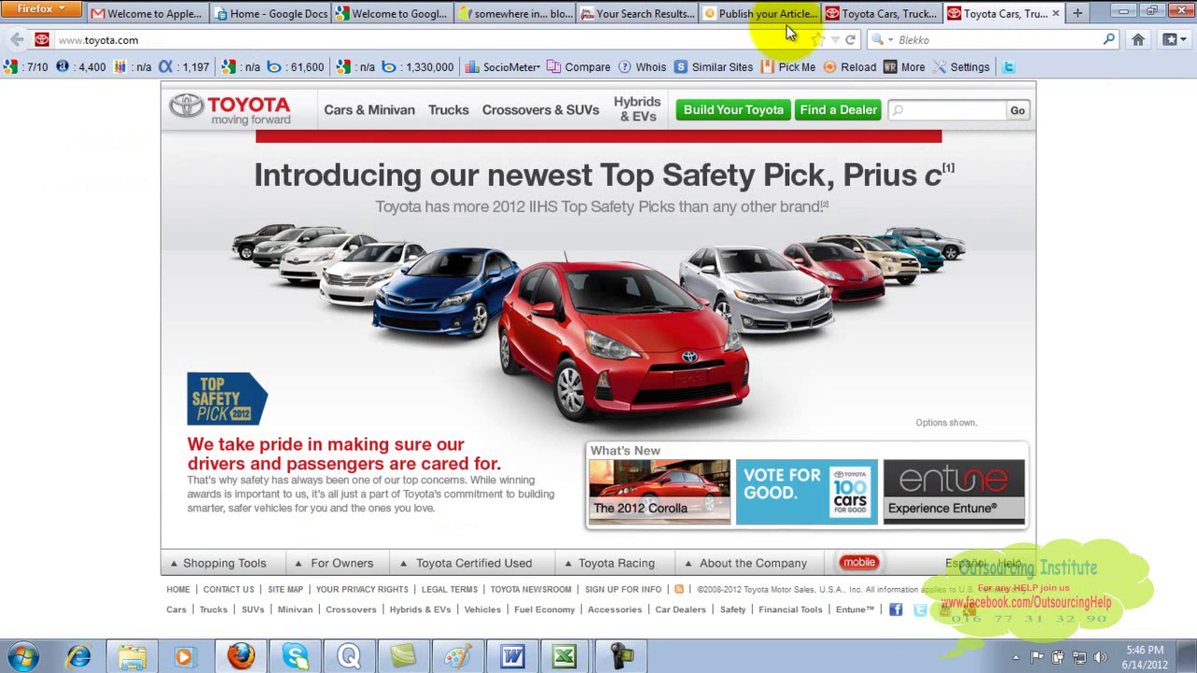
pyautogui.click(781, 38)
pyautogui.write('www.what')
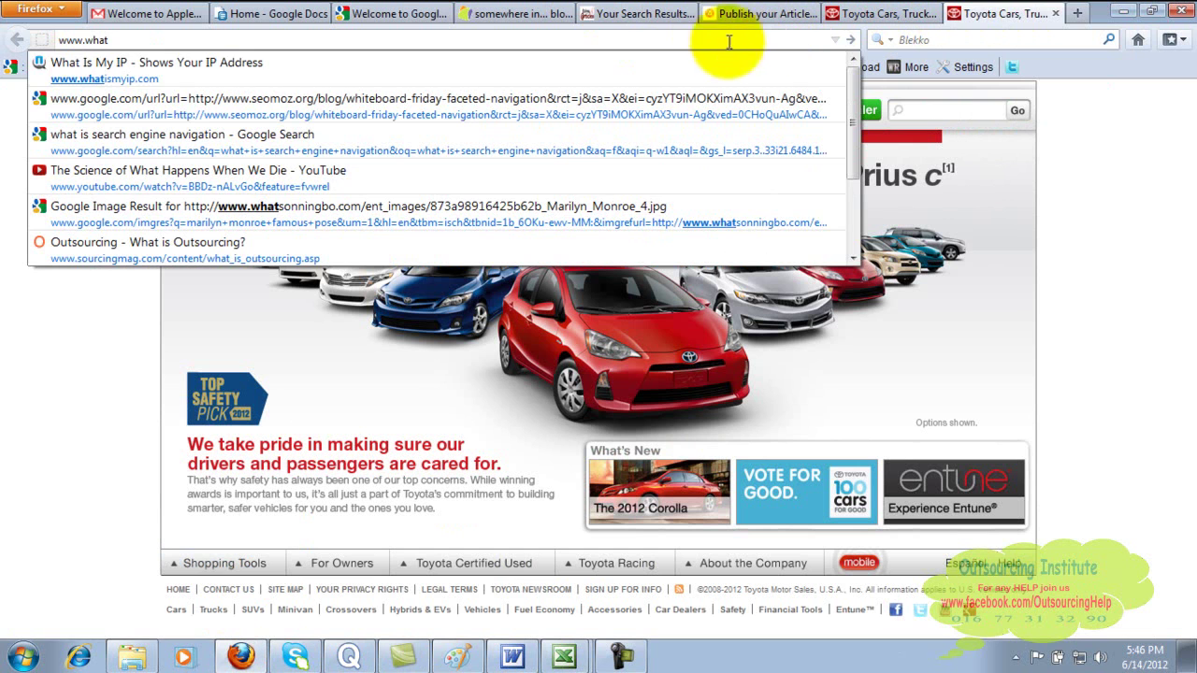
pyautogui.click(680, 76)
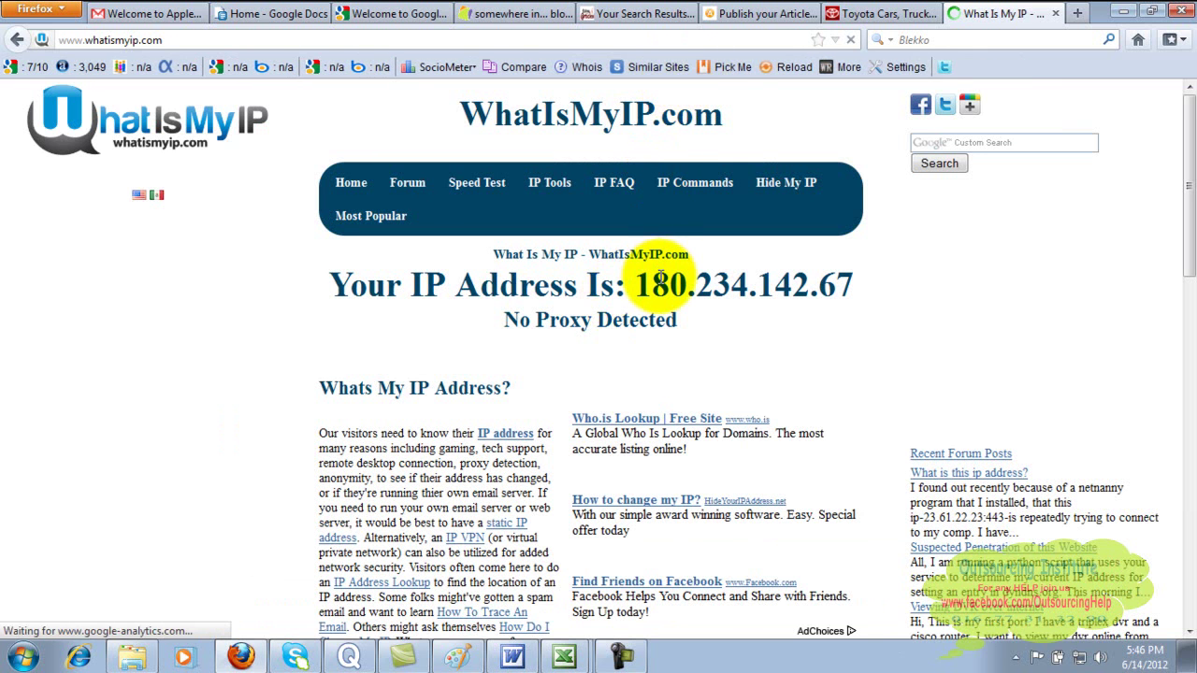
# Step: Copy the displayed IP address 180.234.142.67
pyautogui.moveTo(637, 285); pyautogui.dragTo(855, 275)
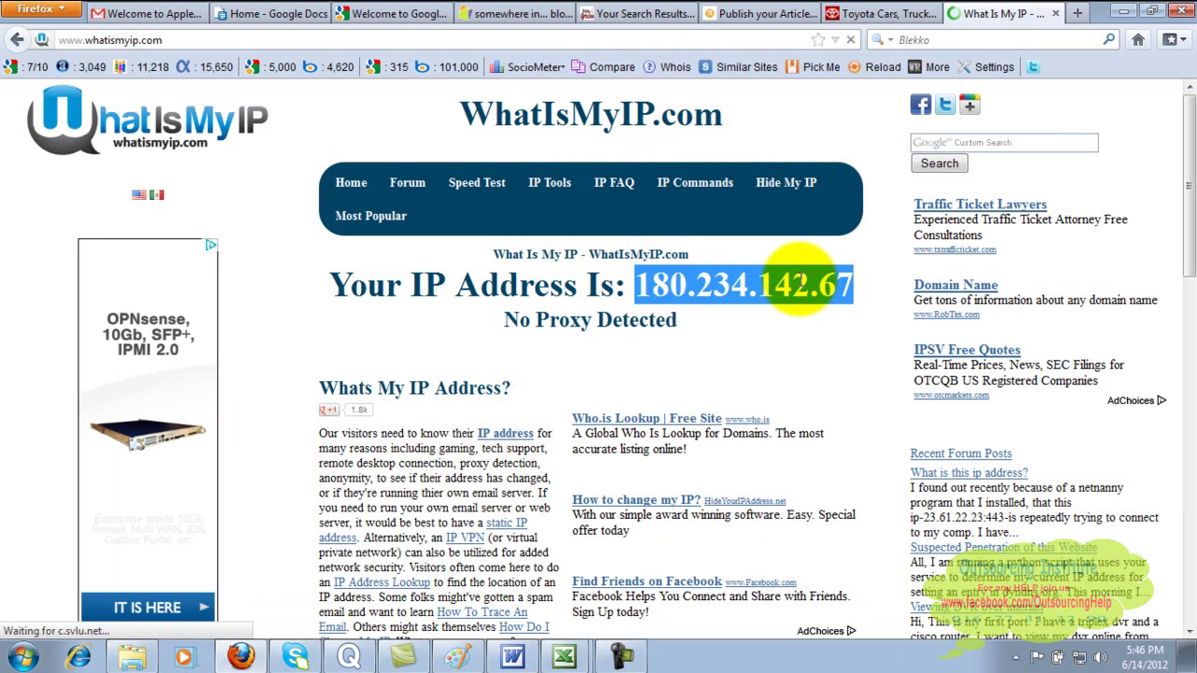
pyautogui.rightClick(801, 280)
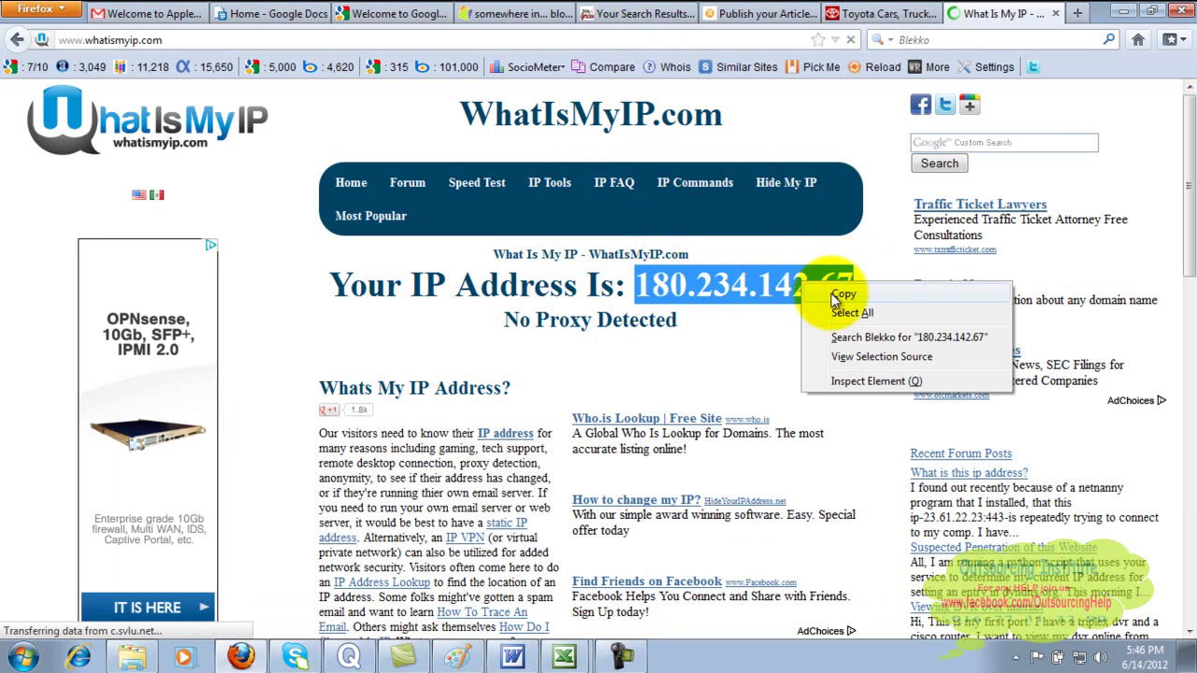
pyautogui.click(841, 294)
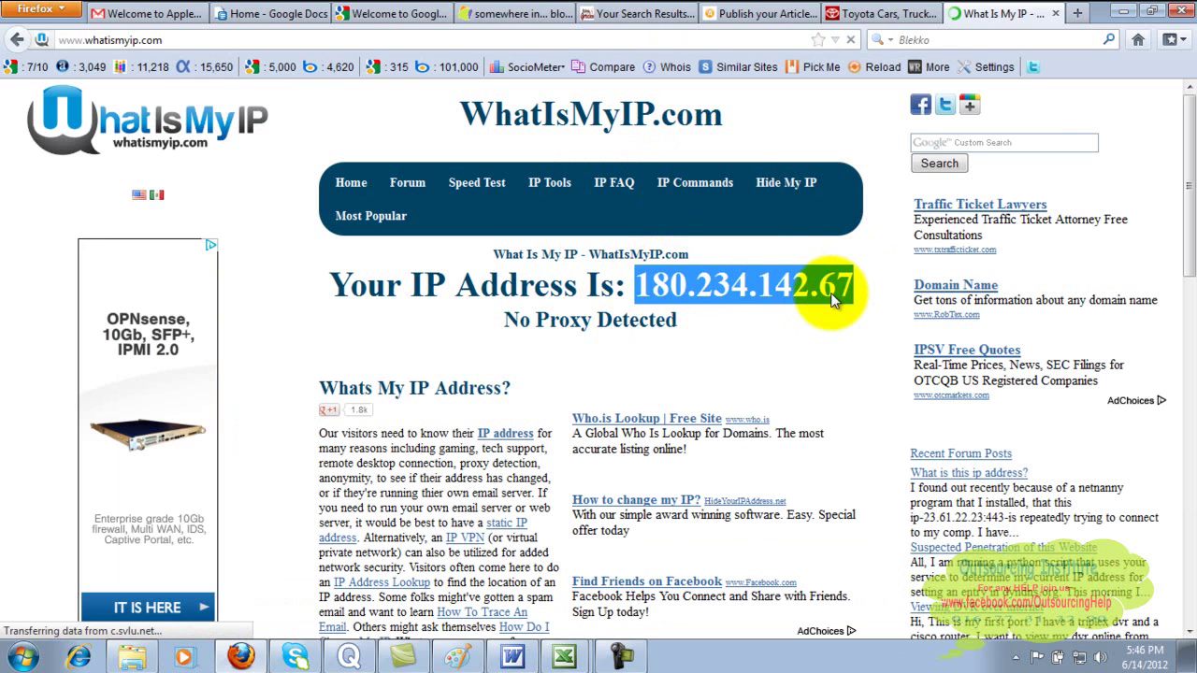
pyautogui.click(565, 656)
pyautogui.click(579, 594)
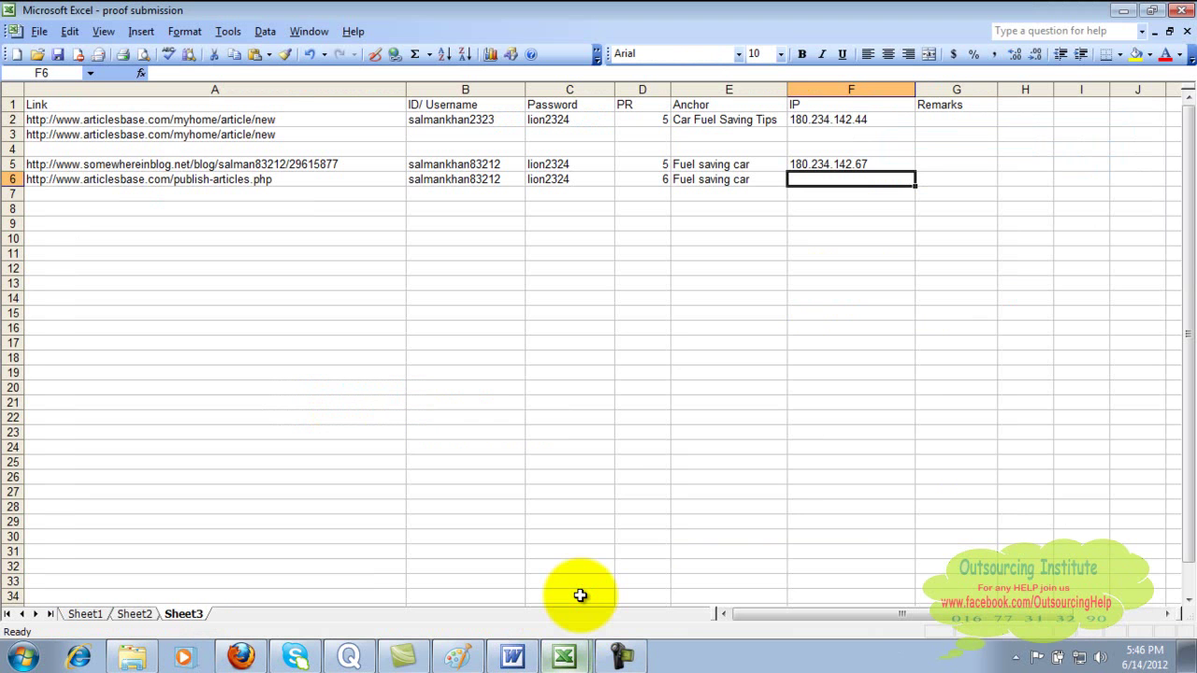
# Step: Paste the IP 180.234.142.67 into cell F6 and glance back at the Articlesbase form
pyautogui.rightClick(832, 181)
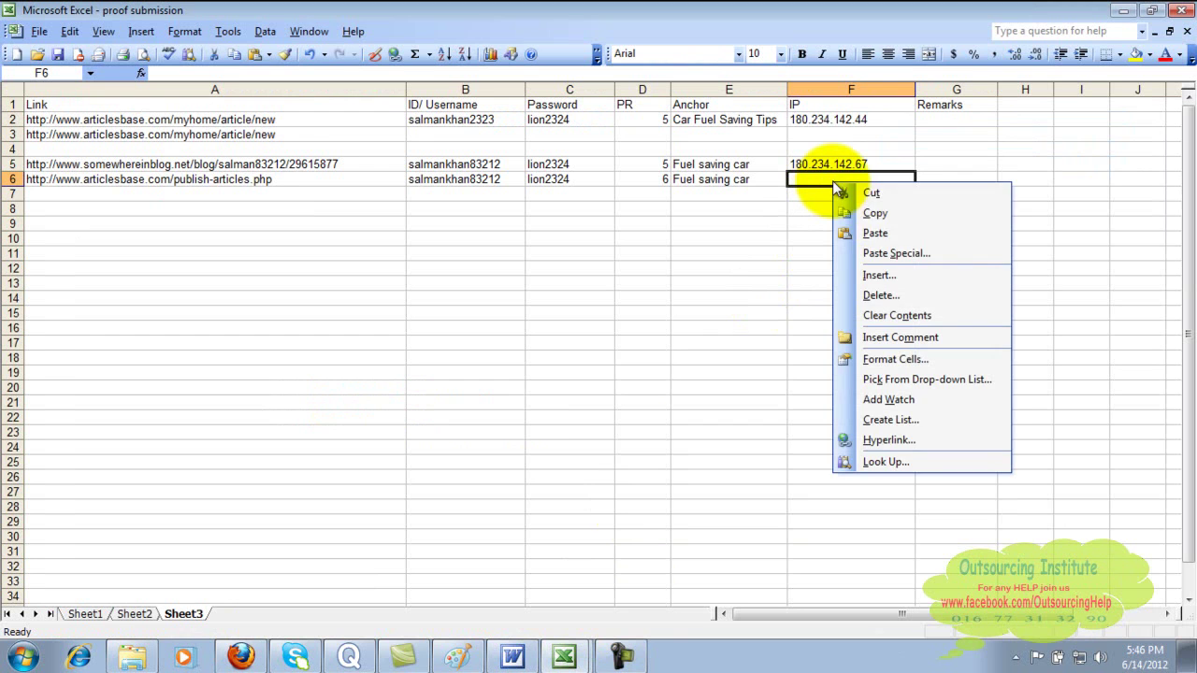
pyautogui.click(883, 234)
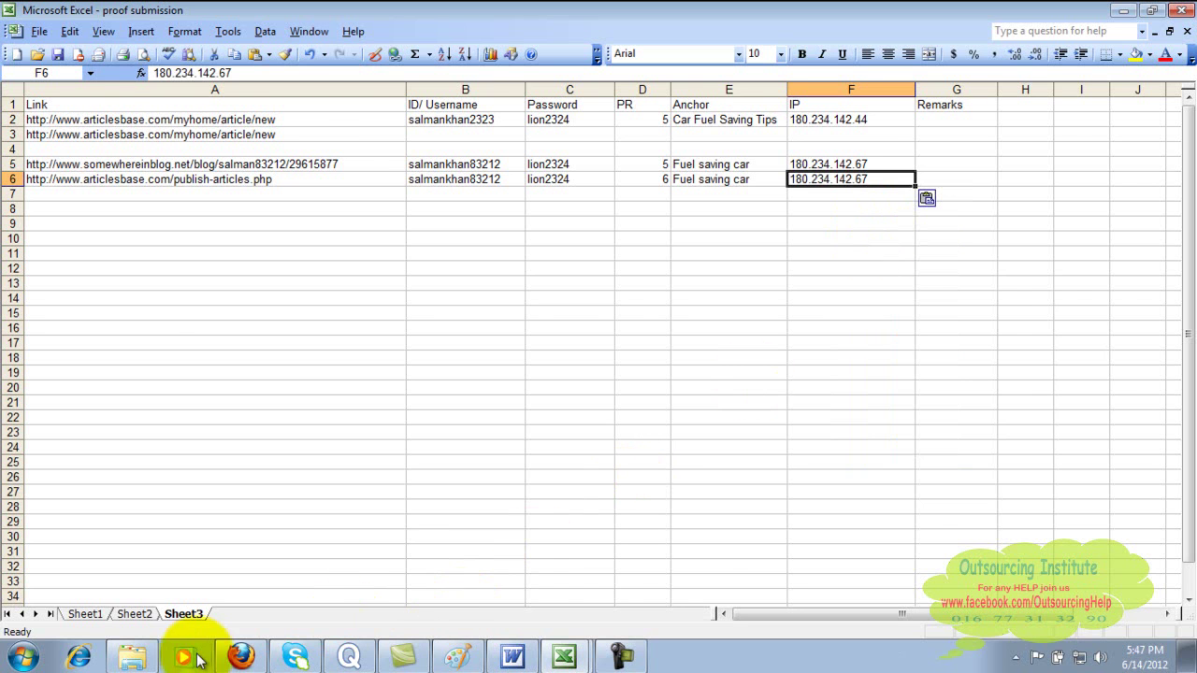
pyautogui.click(238, 658)
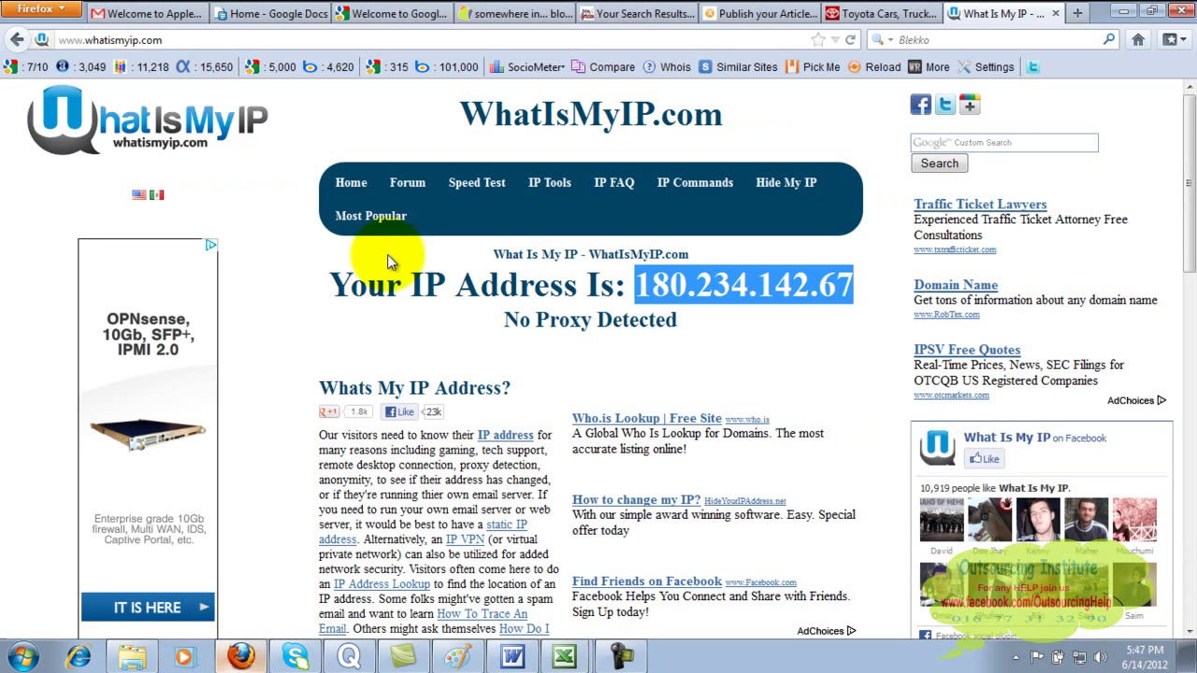
pyautogui.click(725, 11)
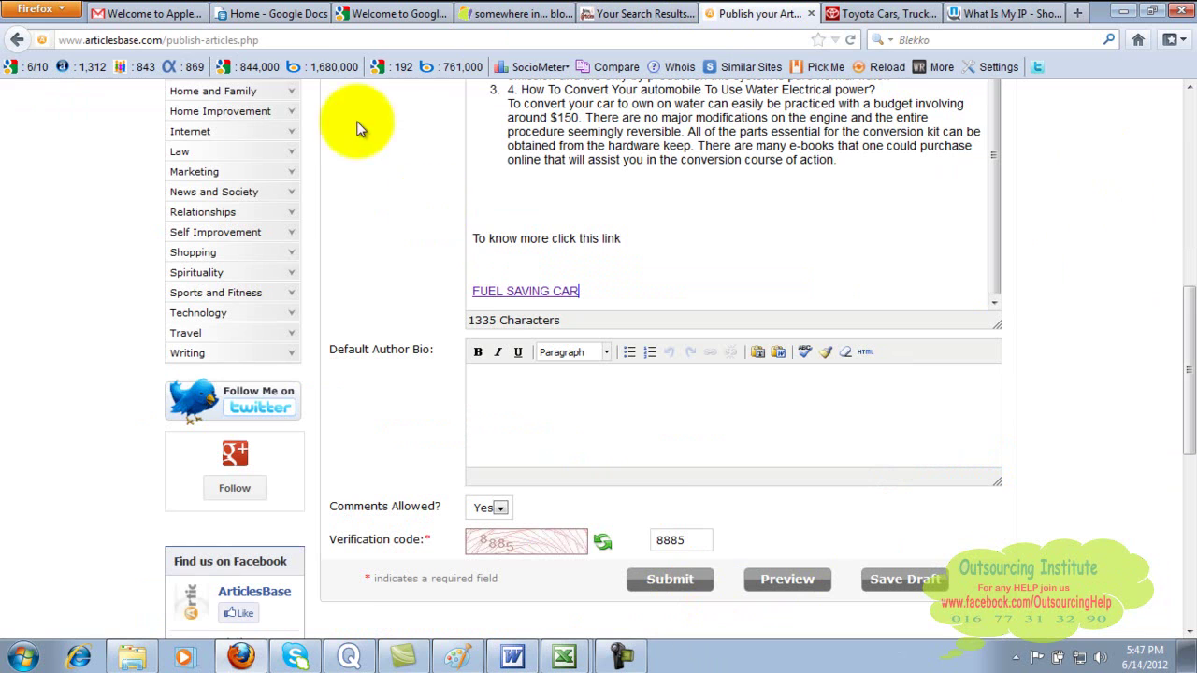
# Step: Save the proof submission workbook
pyautogui.click(281, 41)
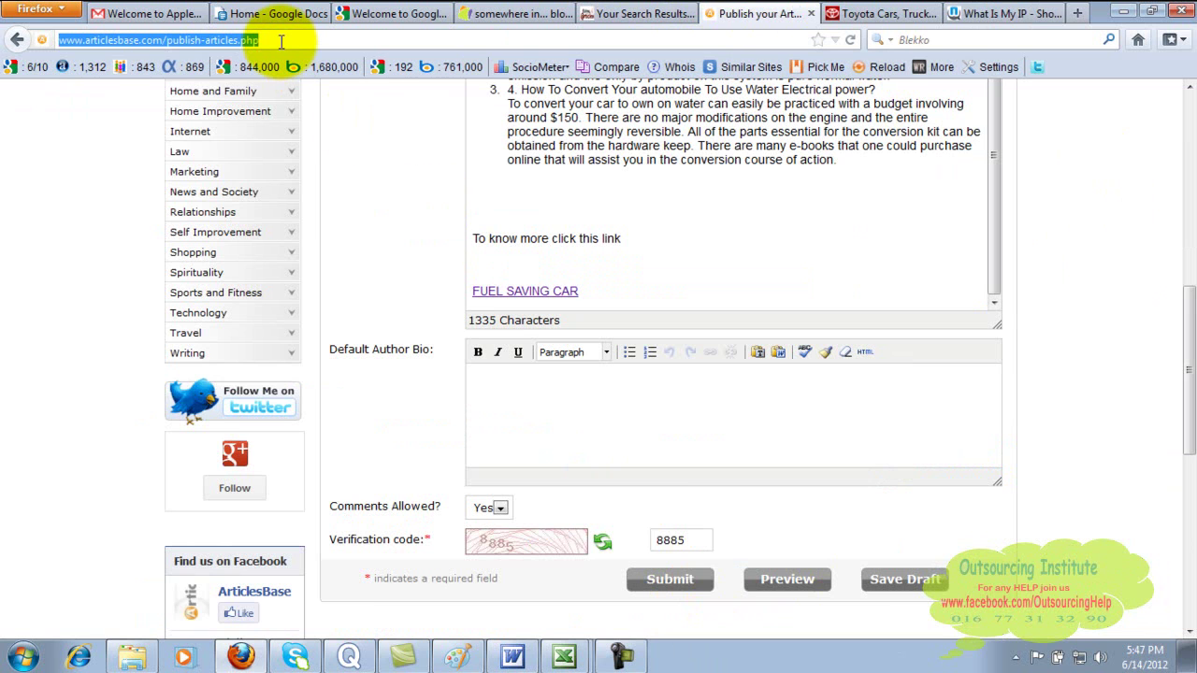
pyautogui.moveTo(564, 654)
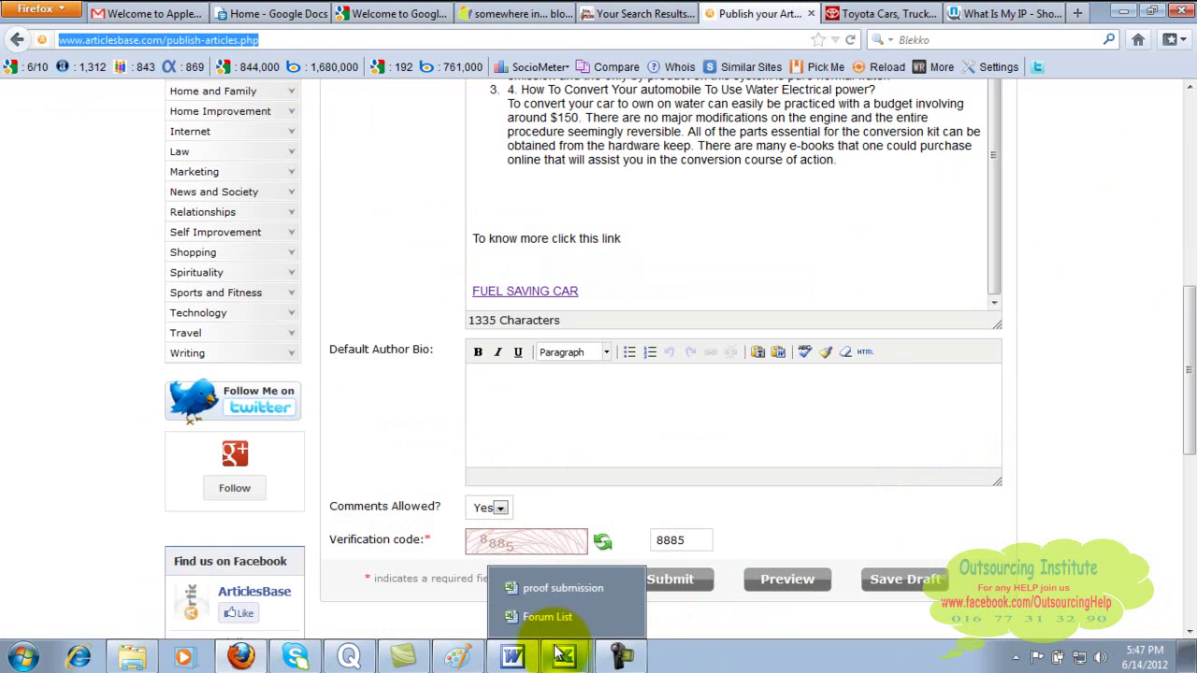
pyautogui.click(243, 657)
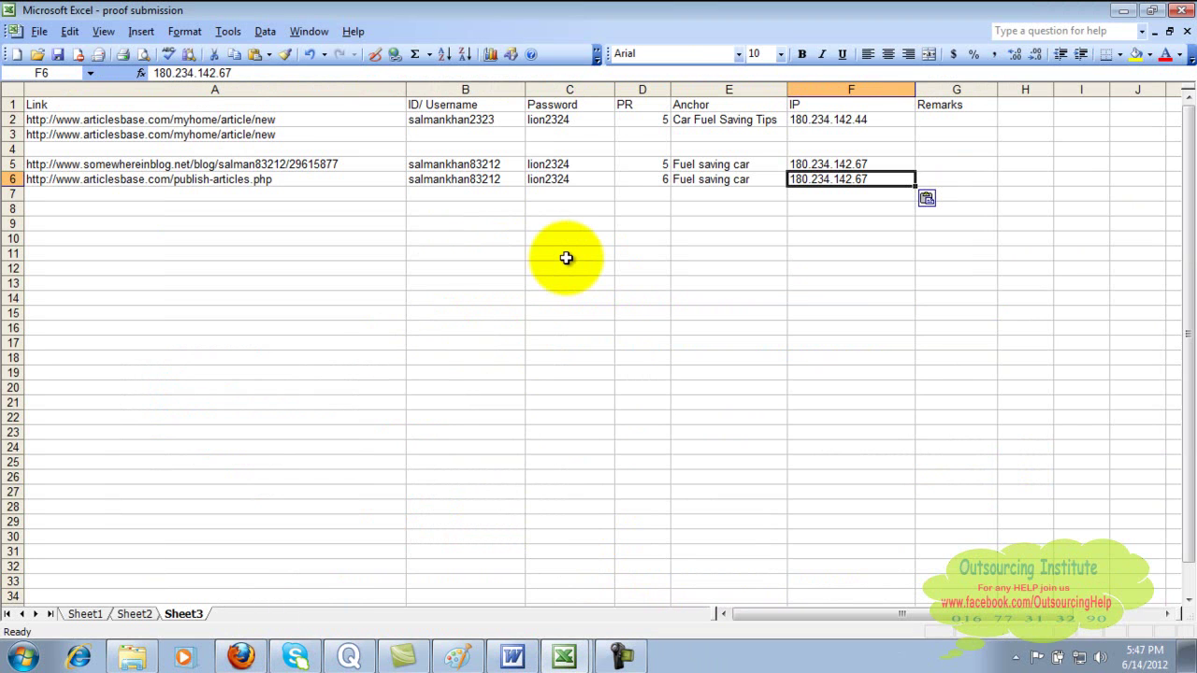
pyautogui.click(67, 55)
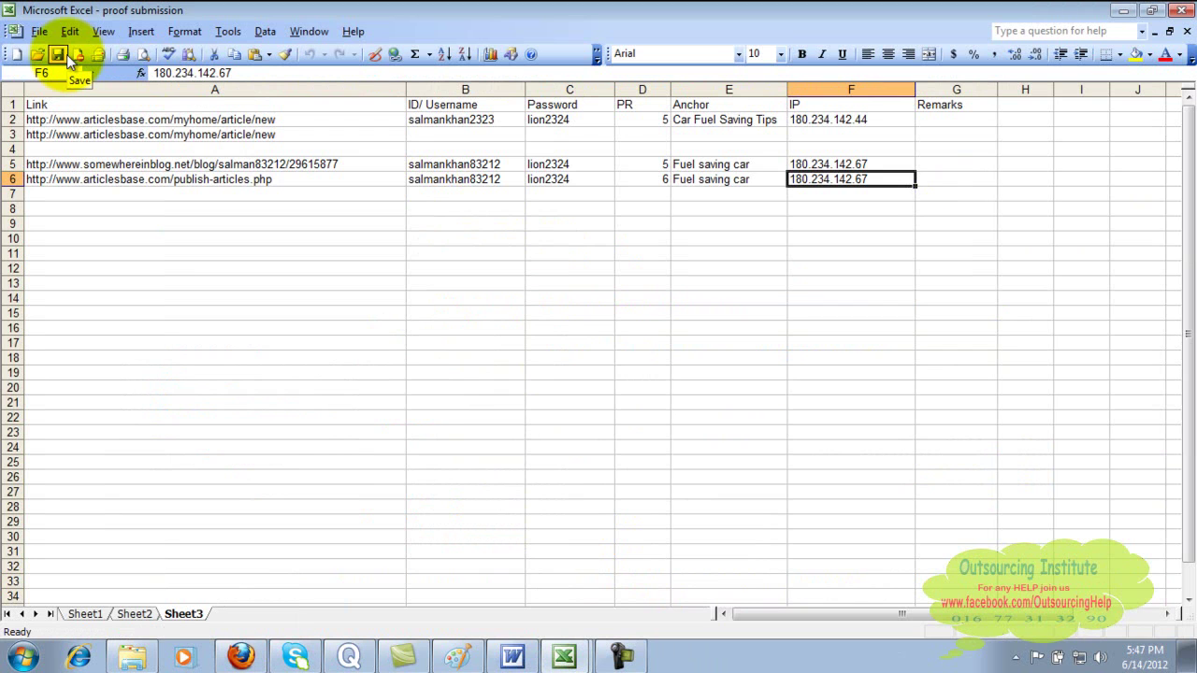
pyautogui.click(57, 55)
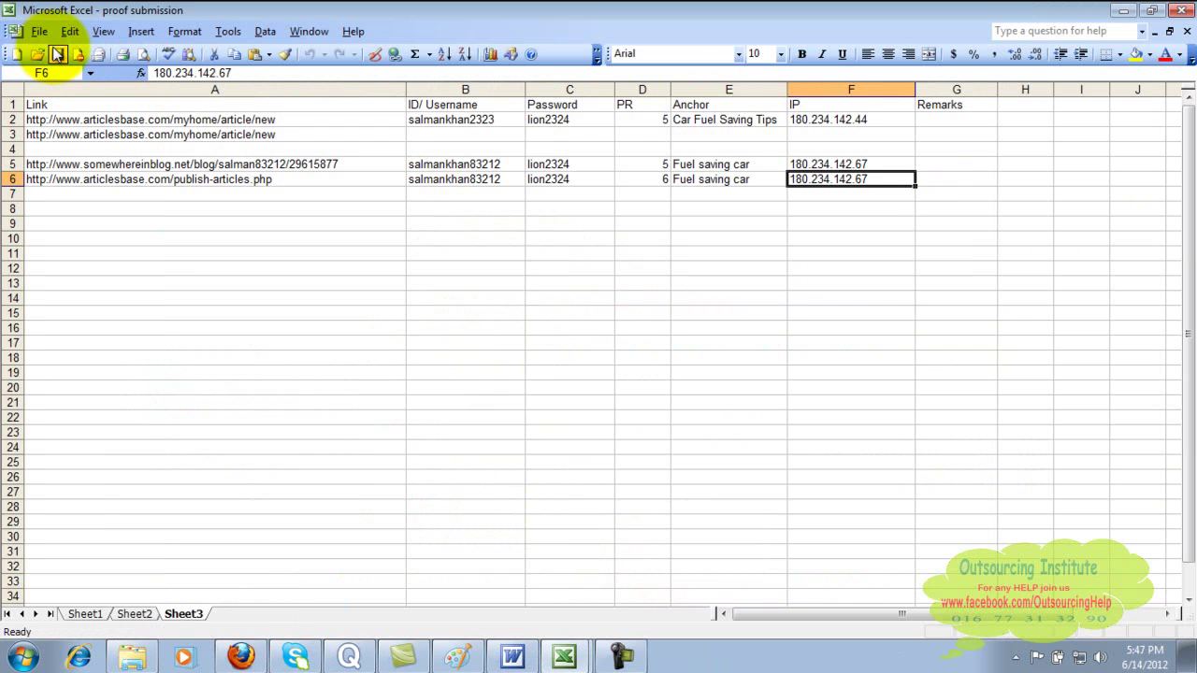